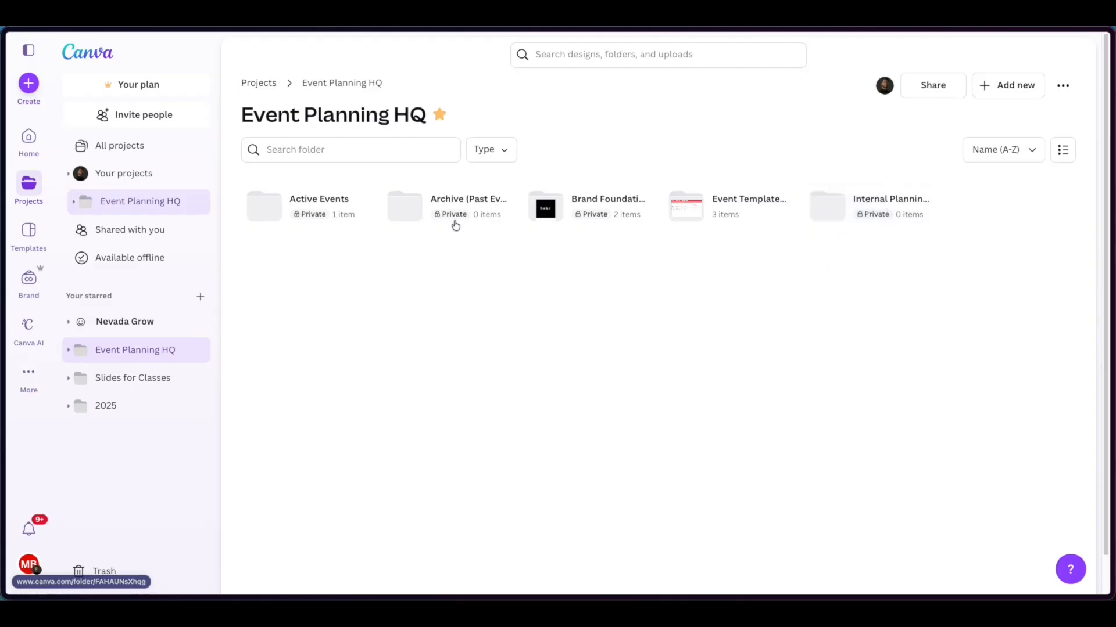
# View the Event Templates (MASTER) folder, then search the template library for "client information sheet".
pyautogui.click(716, 200)
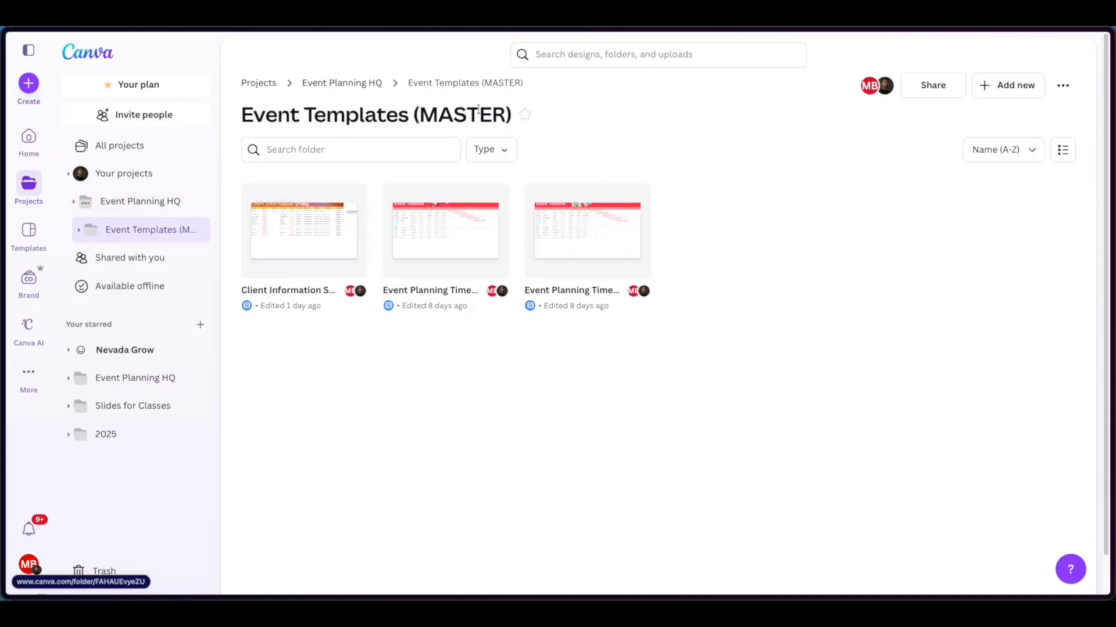
pyautogui.click(375, 83)
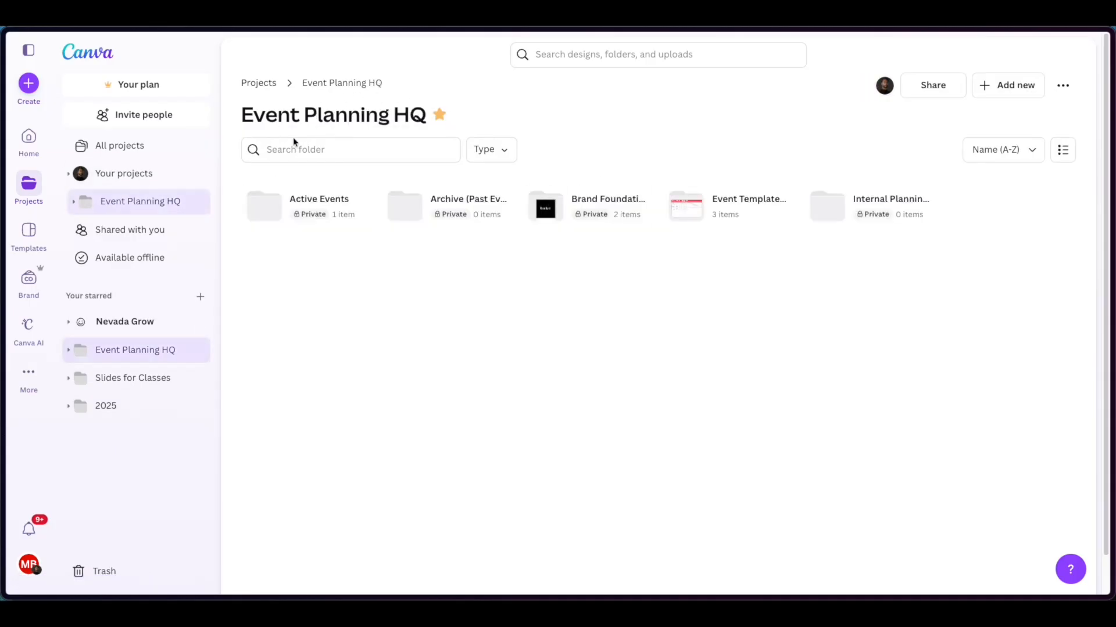
pyautogui.click(30, 232)
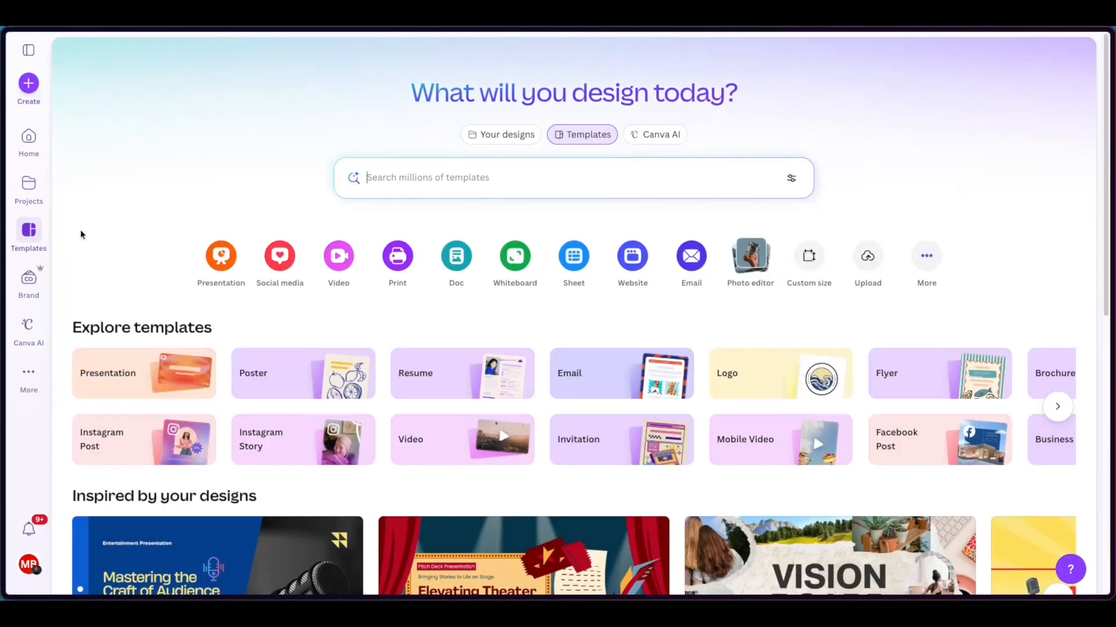
pyautogui.click(423, 187)
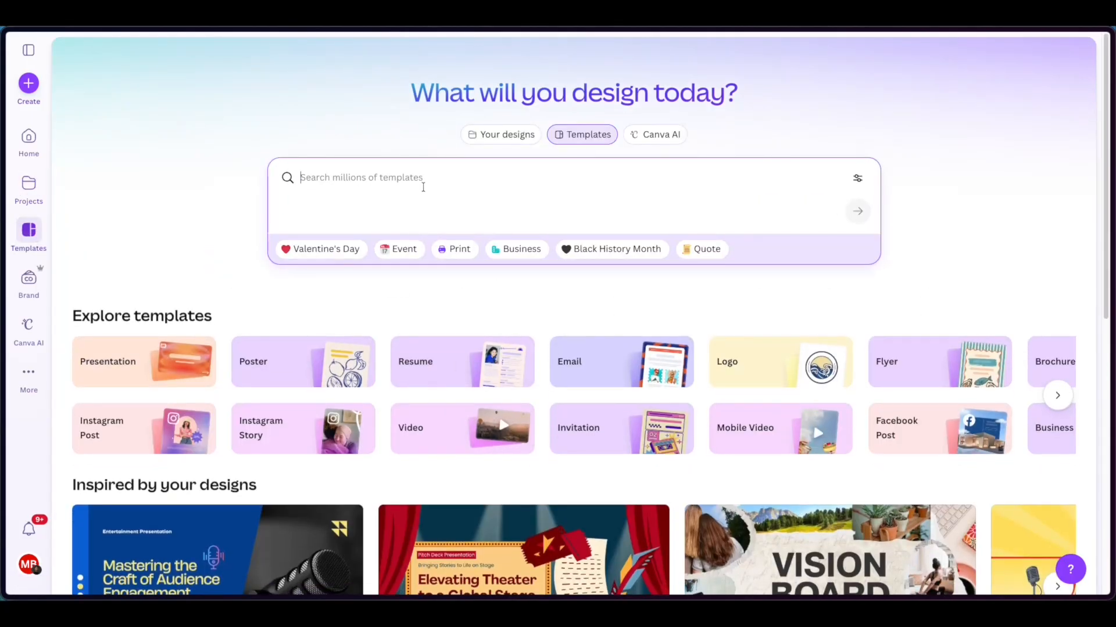
pyautogui.write('client information sheet')
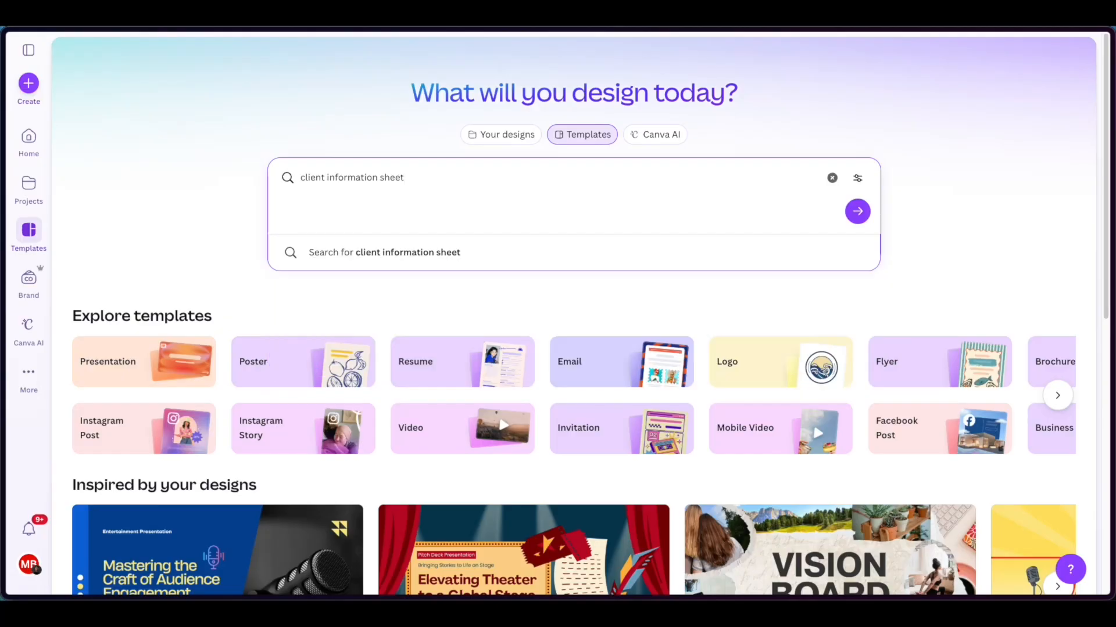
pyautogui.press('Return')
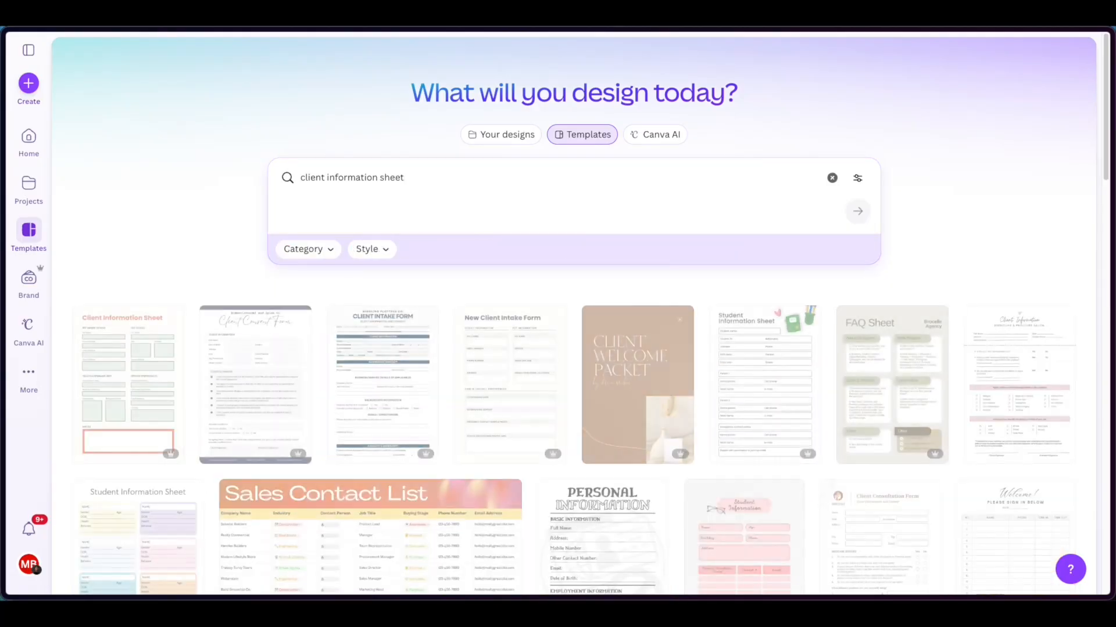
# Browse the template results and preview the Sales Contact List sheet and the pink and white nail salon client information form.
pyautogui.scroll(-1, 346, 372)
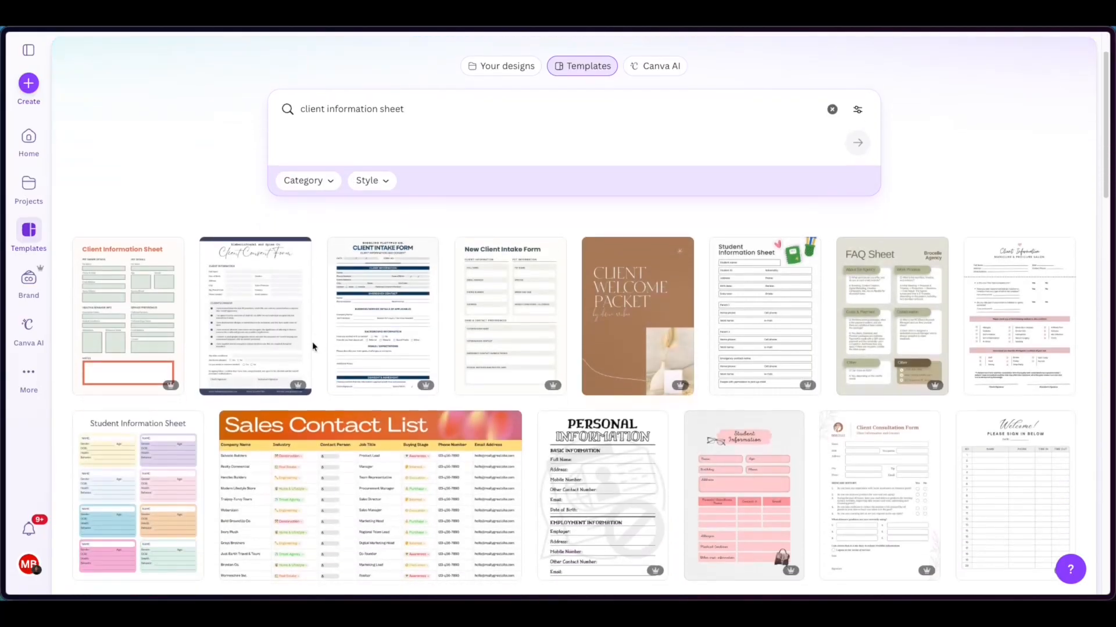
pyautogui.moveTo(298, 388)
pyautogui.scroll(1, 435, 405)
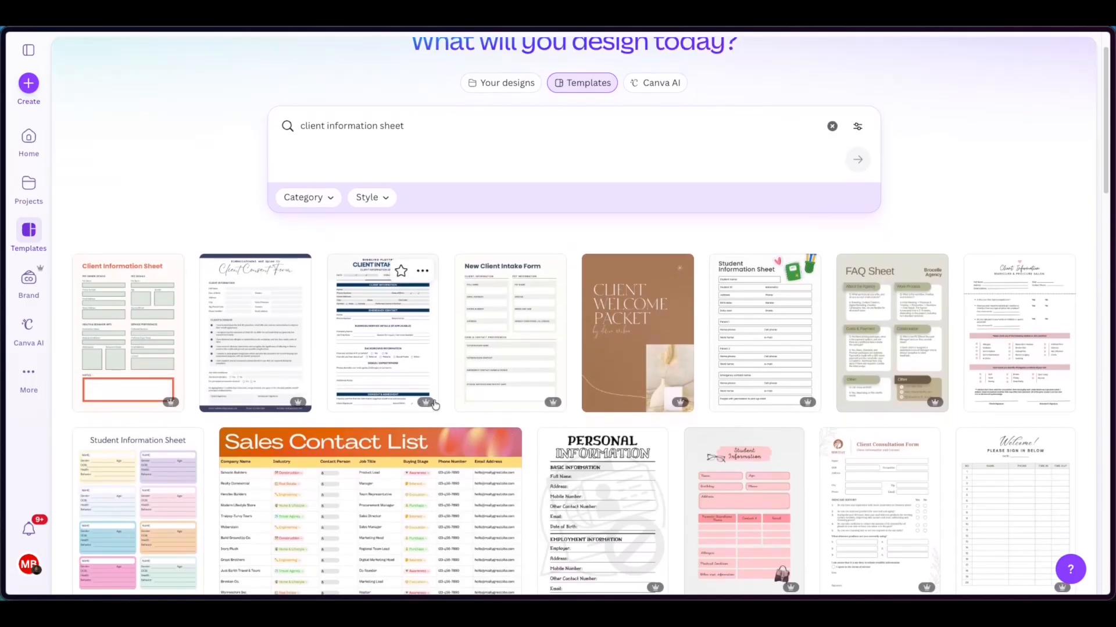
pyautogui.scroll(-2, 435, 405)
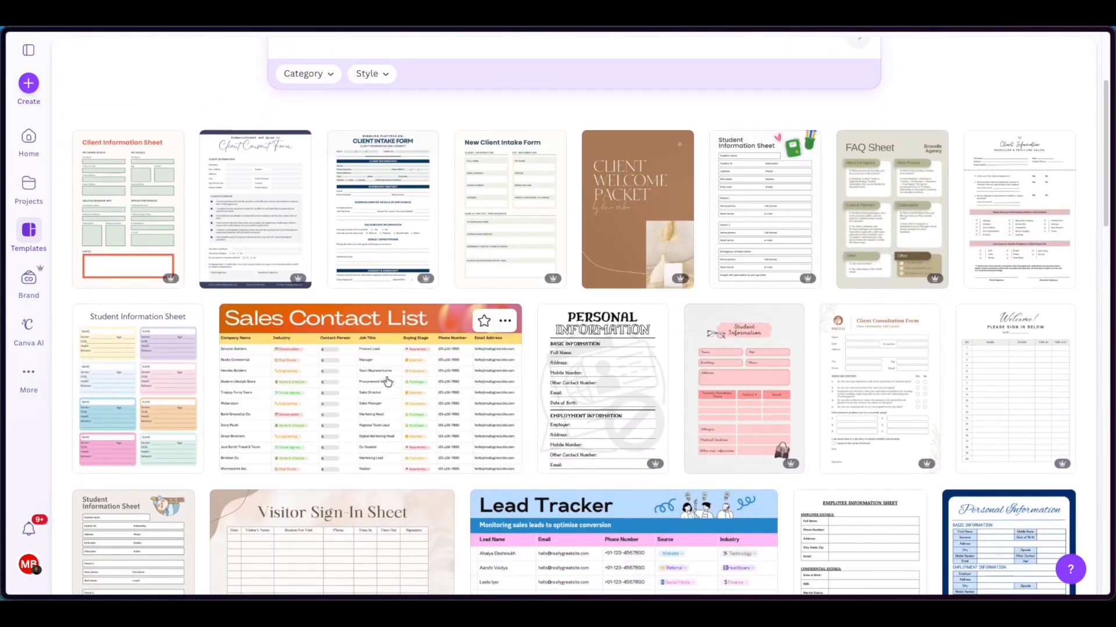
pyautogui.scroll(-4, 459, 387)
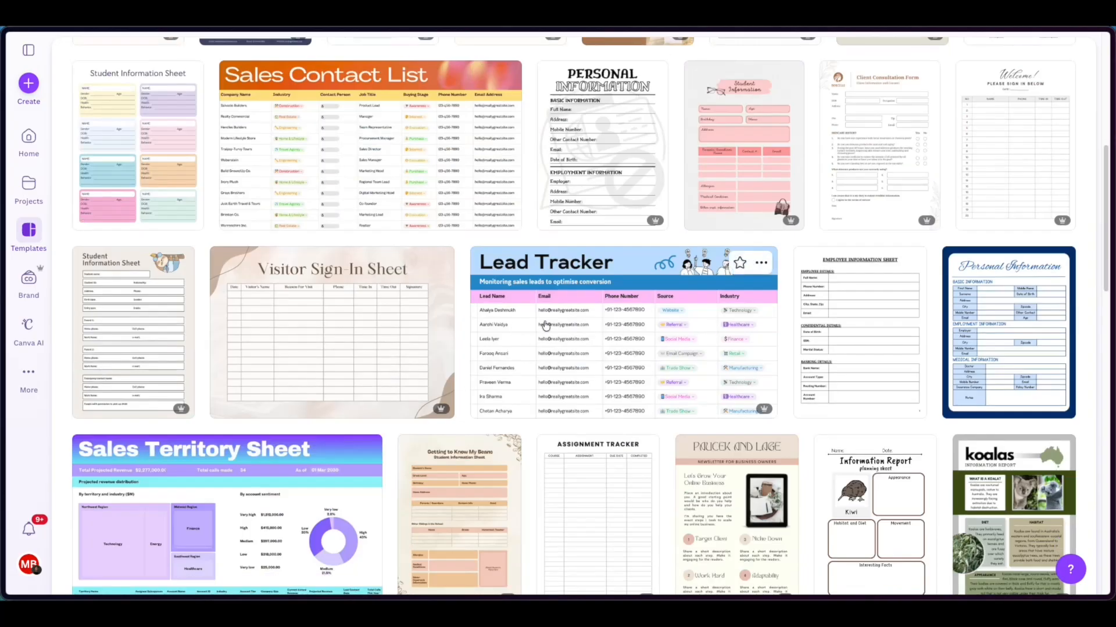
pyautogui.scroll(2, 464, 317)
pyautogui.scroll(4, 464, 317)
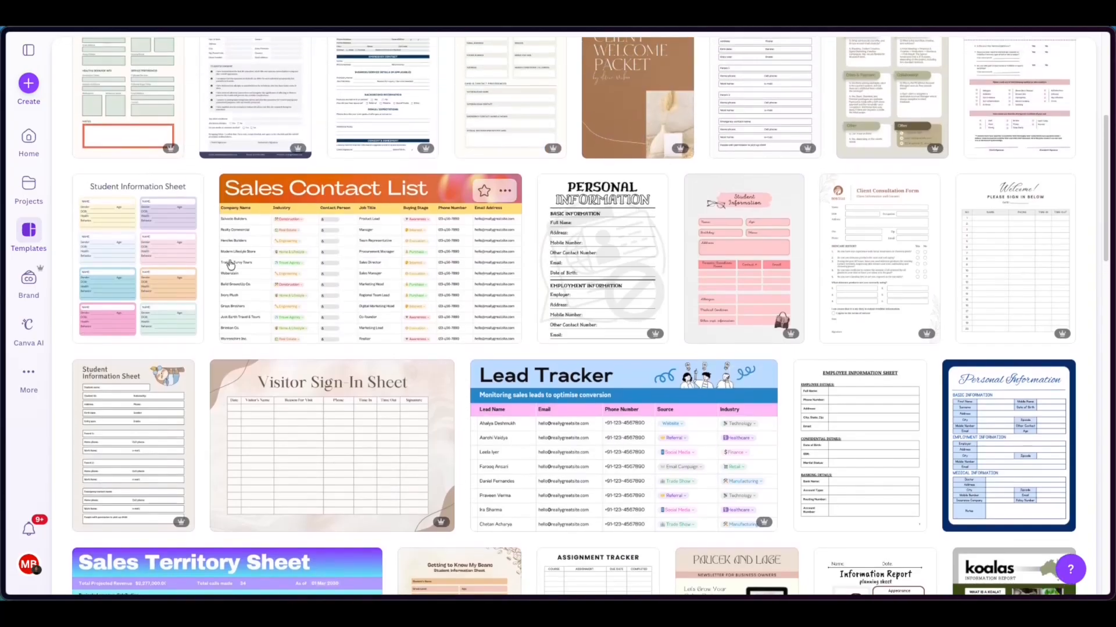
pyautogui.click(417, 244)
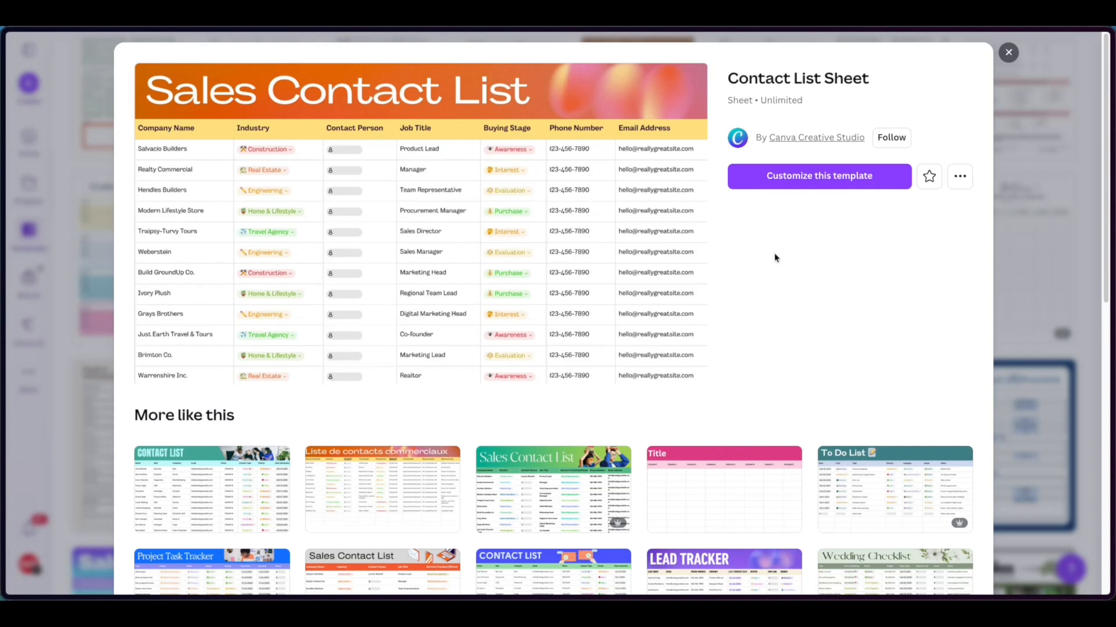
pyautogui.click(1008, 52)
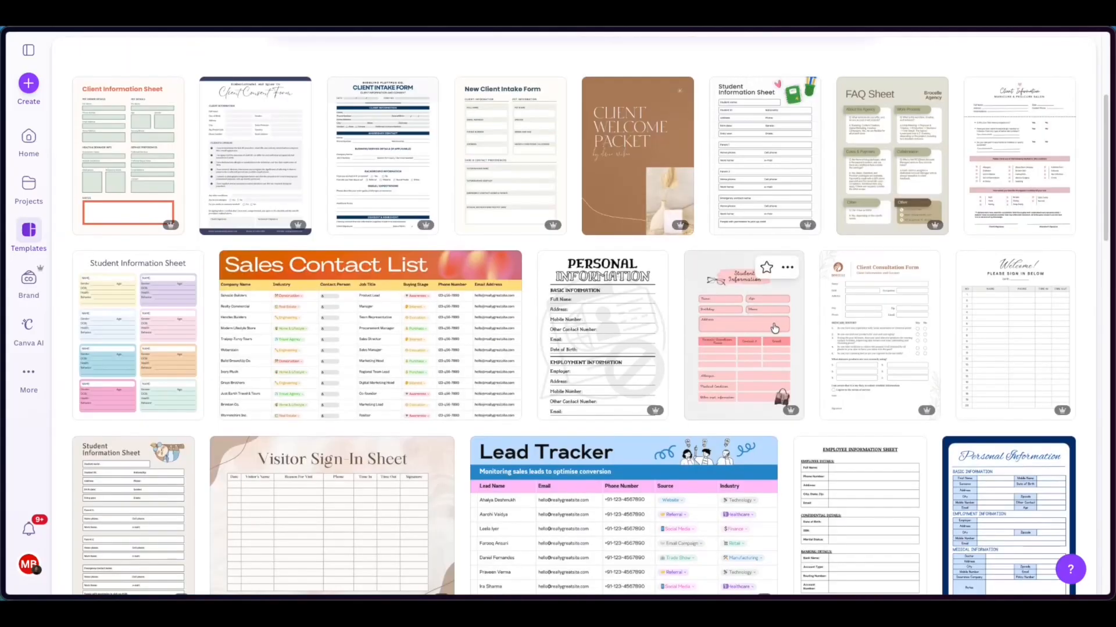
pyautogui.click(997, 176)
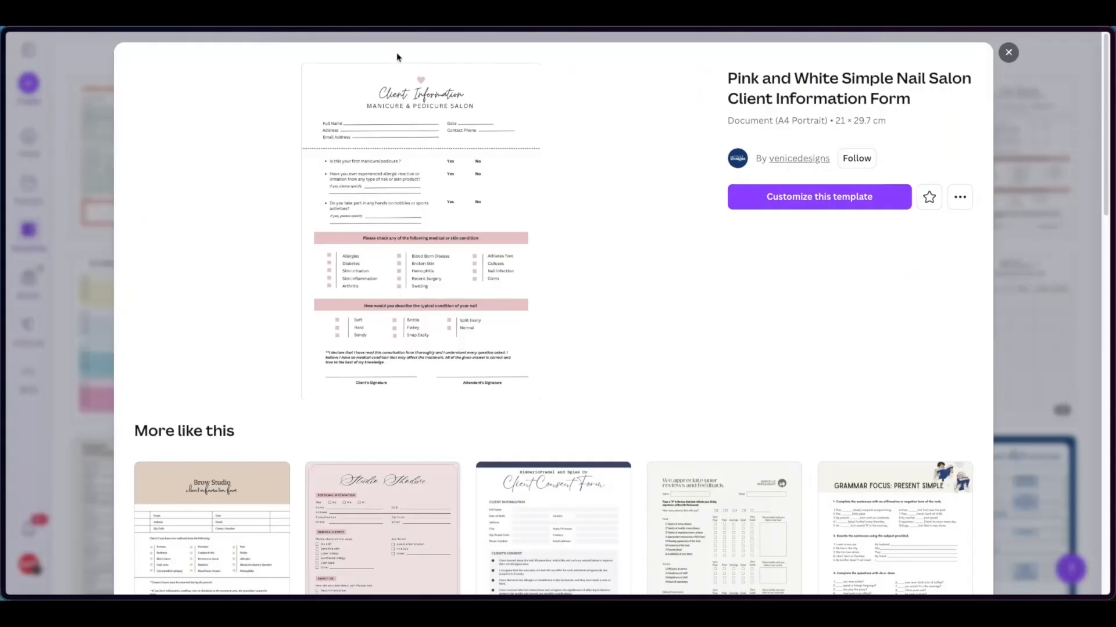
pyautogui.click(1009, 52)
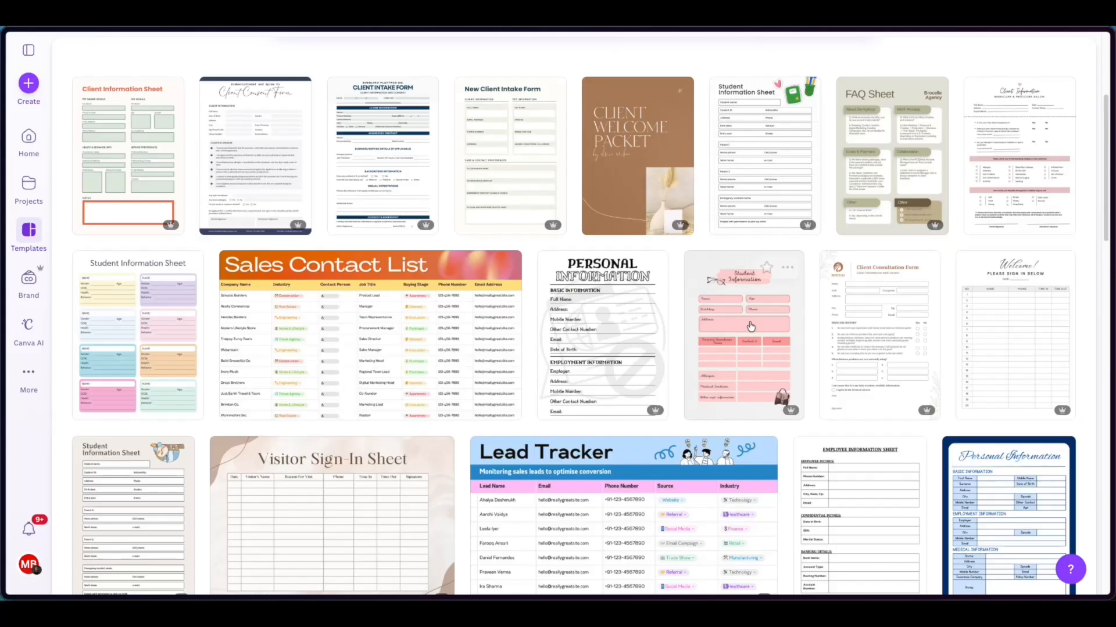
# Customize the Sales Contact List template, retitling its banner "Client Information Sheet" in a text box widened to fit one line.
pyautogui.click(394, 315)
pyautogui.click(862, 185)
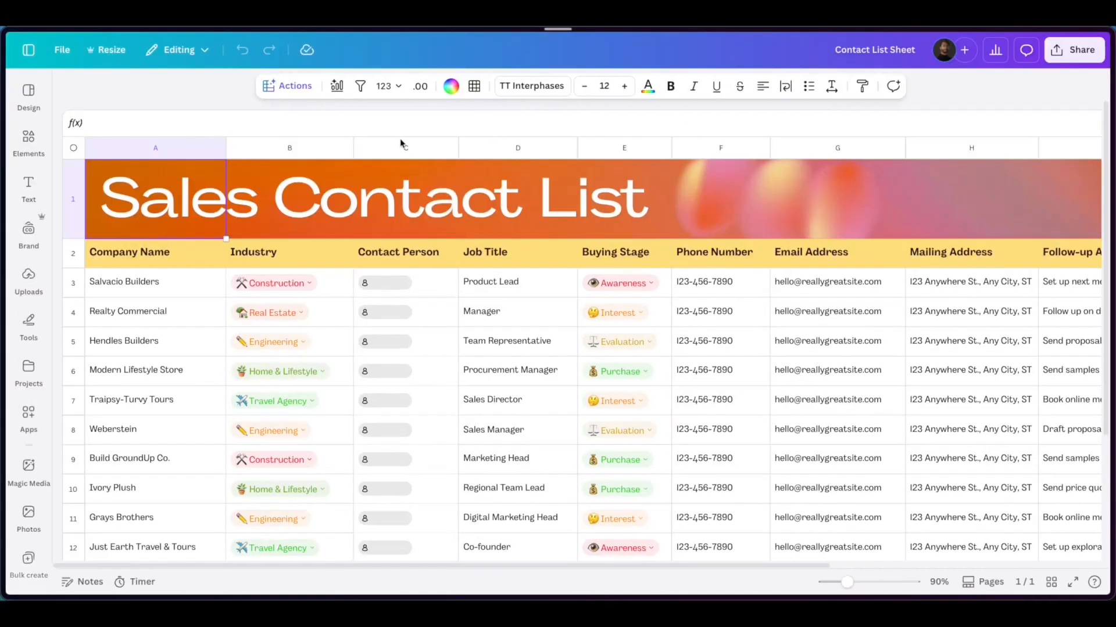
pyautogui.doubleClick(181, 196)
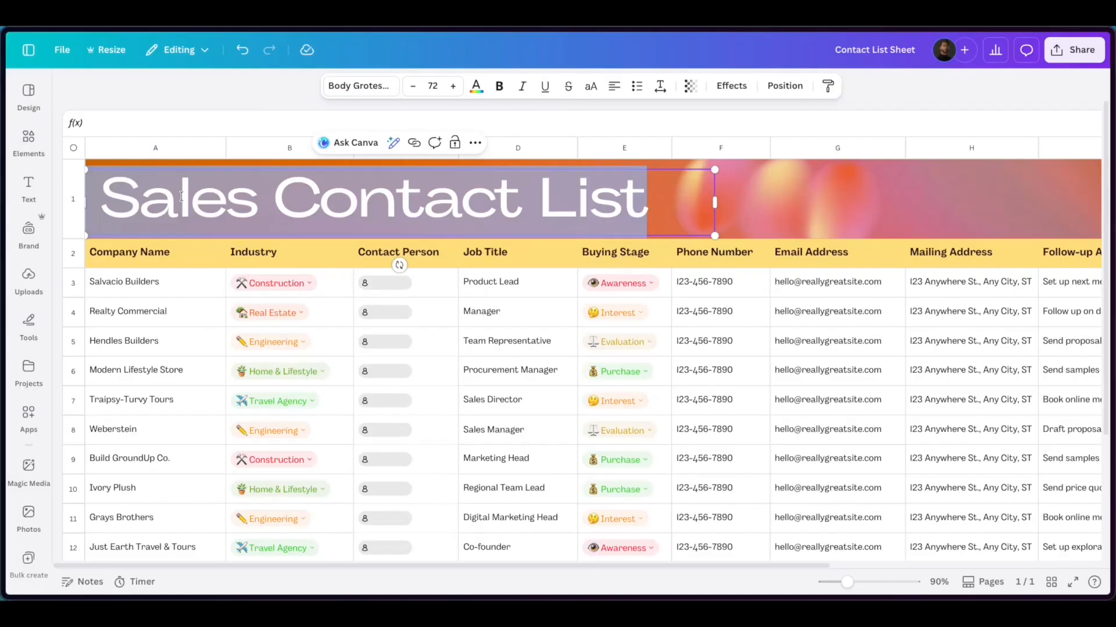
pyautogui.write('Cl')
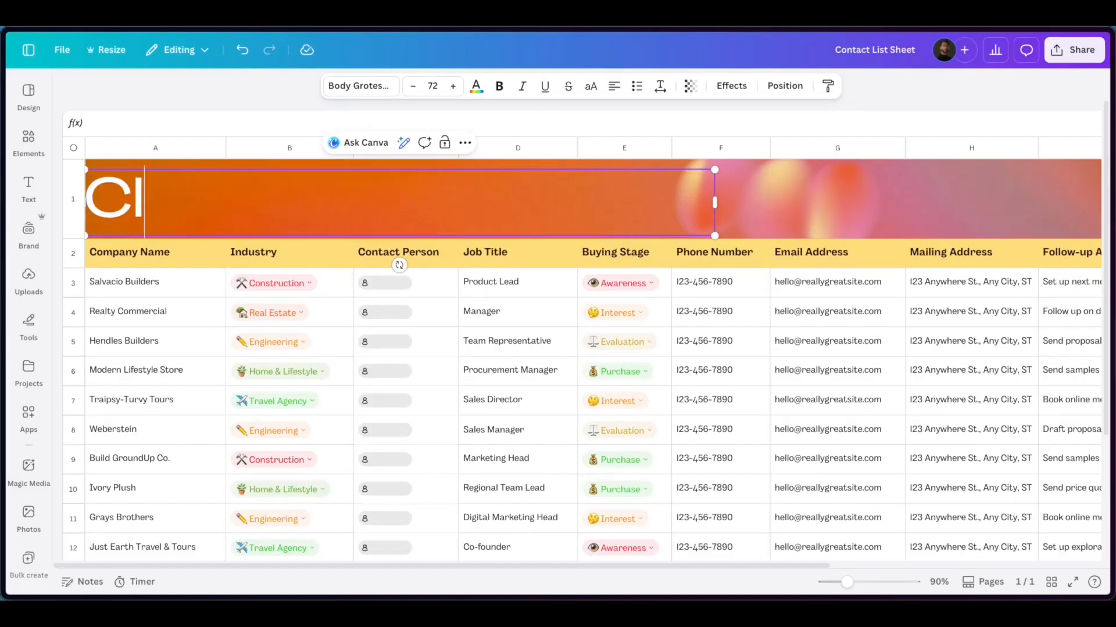
pyautogui.write('ient Info')
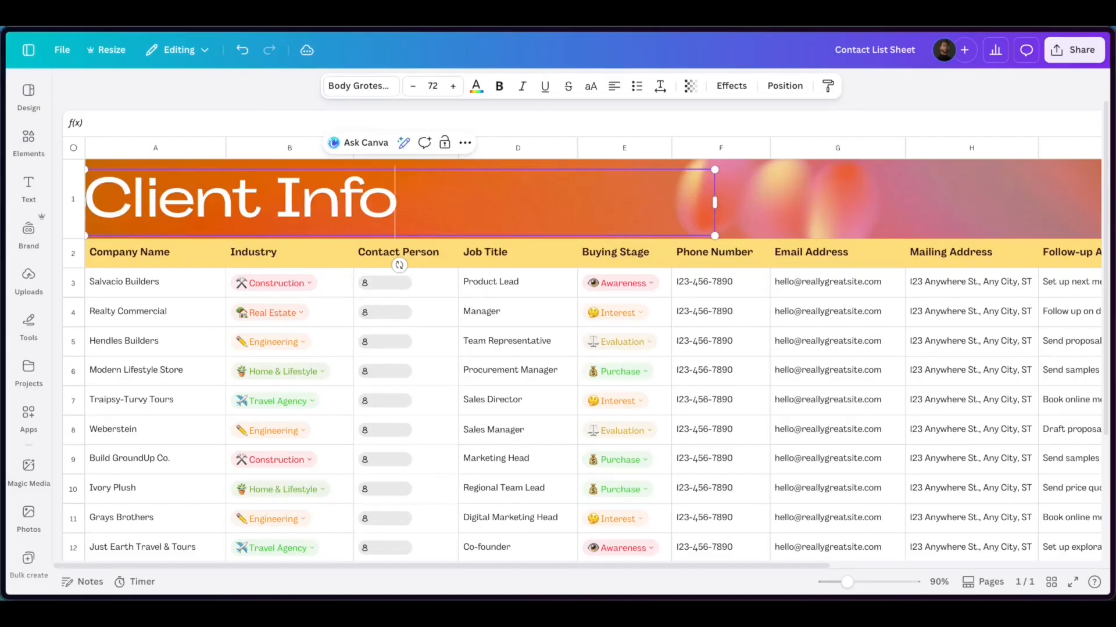
pyautogui.write('rmation Sheet')
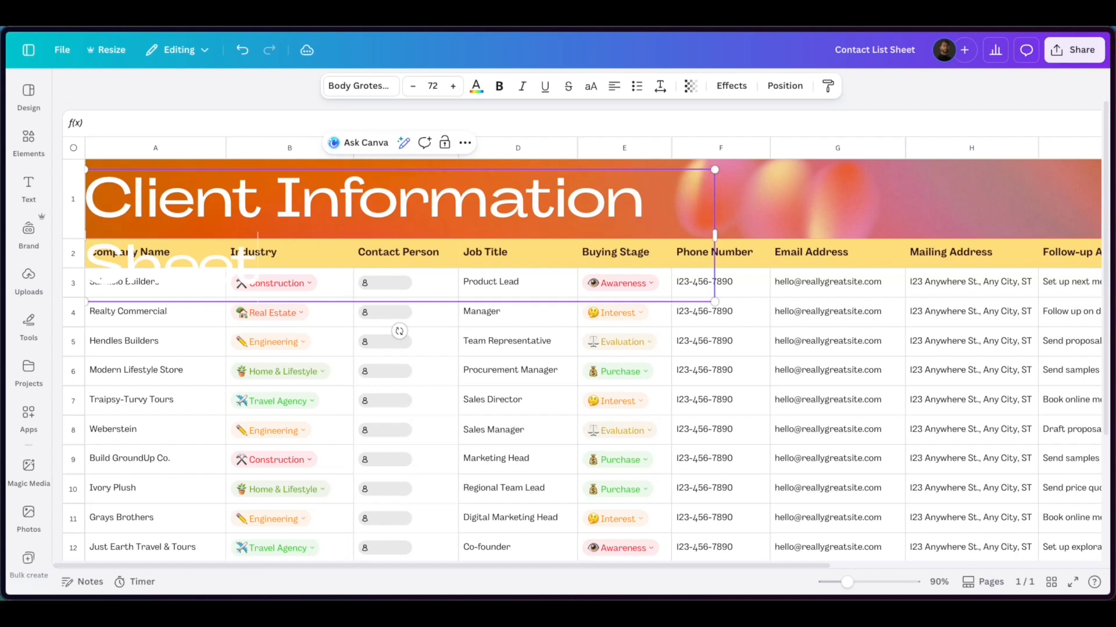
pyautogui.moveTo(714, 236); pyautogui.dragTo(841, 224)
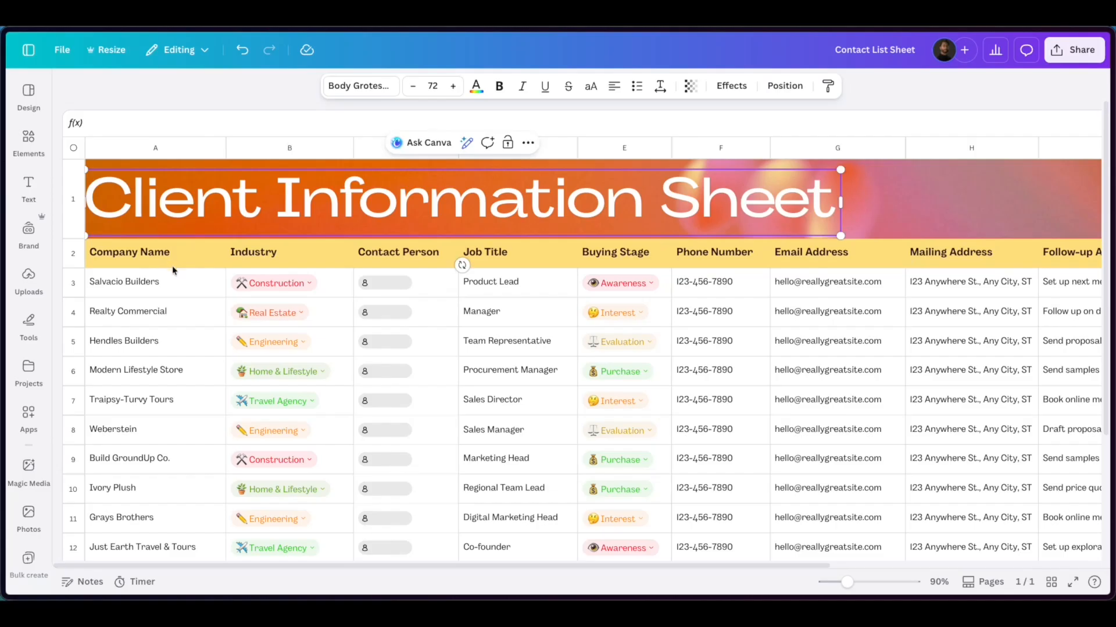
# Change the first column's header to "Client Name".
pyautogui.click(160, 285)
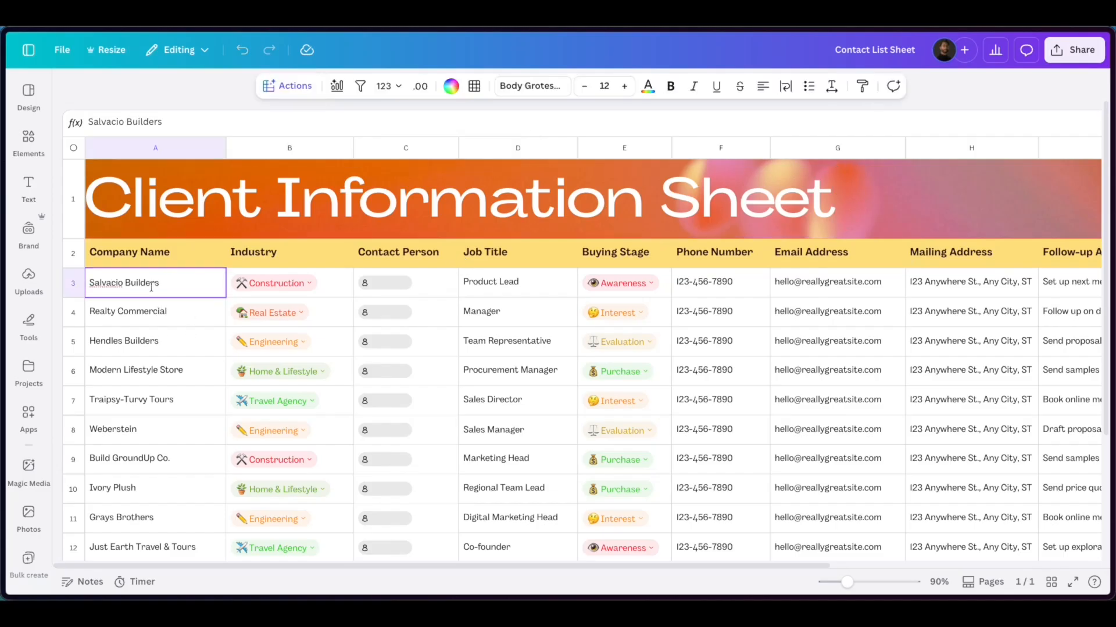
pyautogui.tripleClick(146, 284)
pyautogui.click(149, 256)
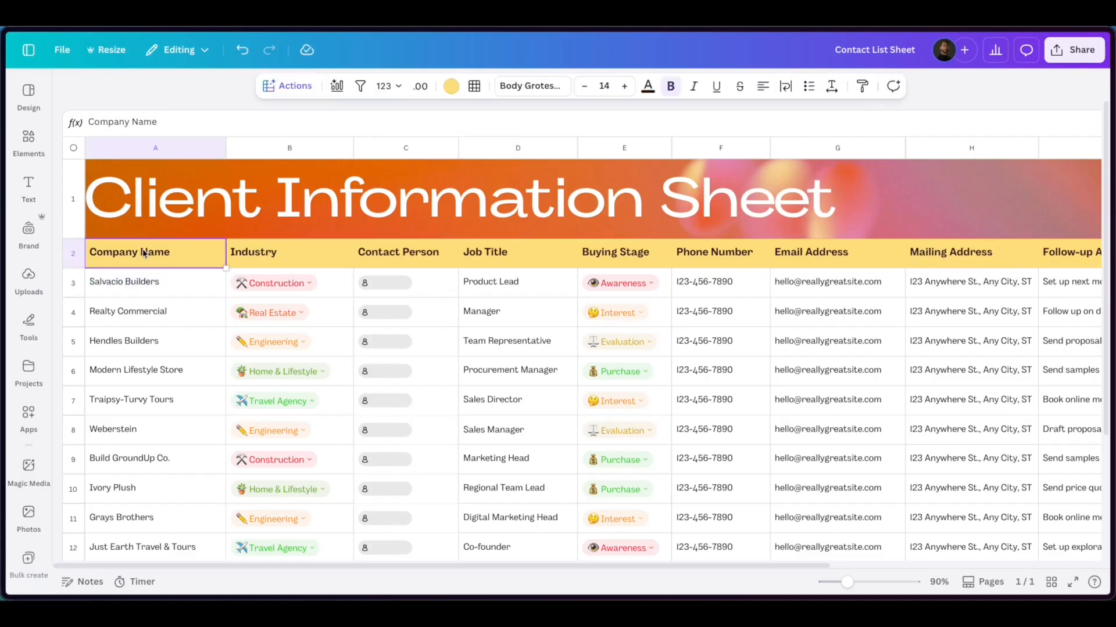
pyautogui.tripleClick(143, 250)
pyautogui.write('Client Name')
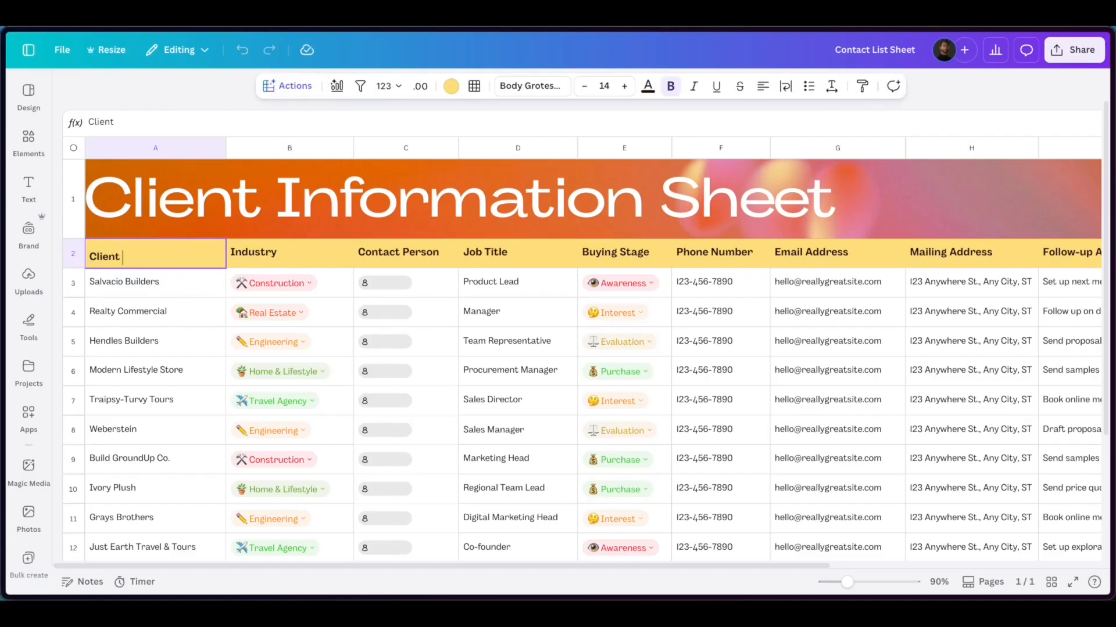
# Replace the company entries in rows 3 and 4 of the first column with clients' first names.
pyautogui.click(151, 283)
pyautogui.click(153, 288)
pyautogui.tripleClick(148, 282)
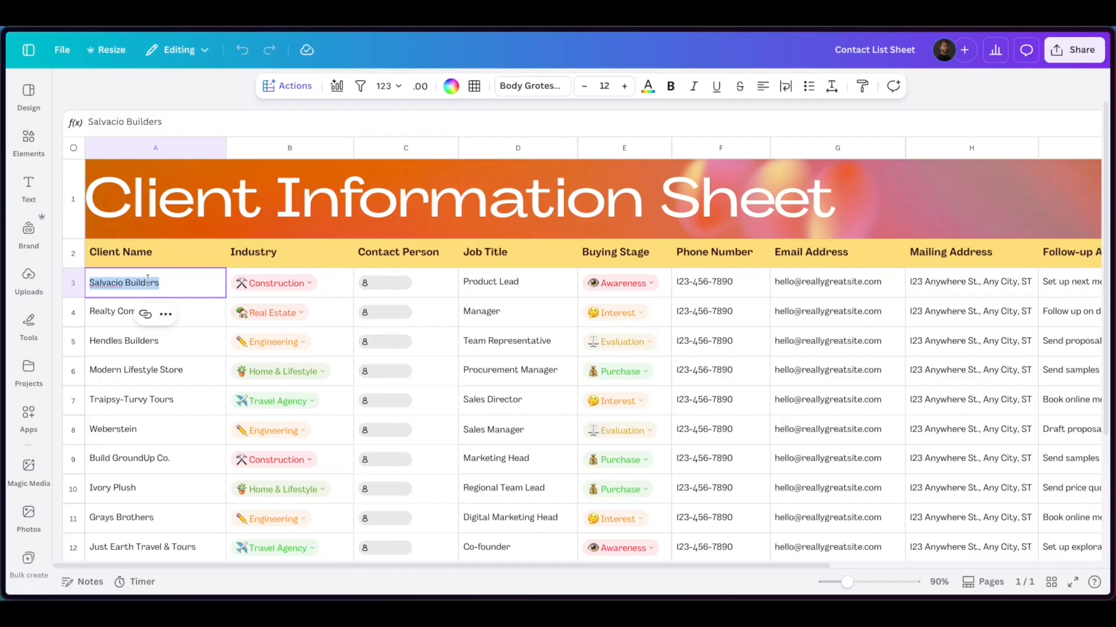
pyautogui.write('Shiva')
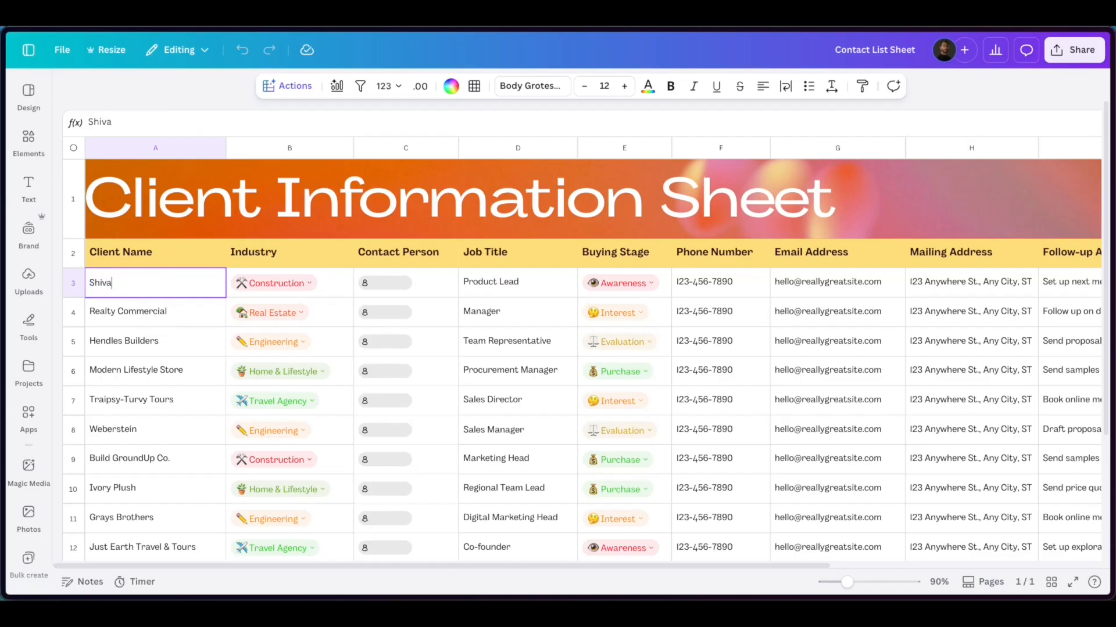
pyautogui.doubleClick(132, 323)
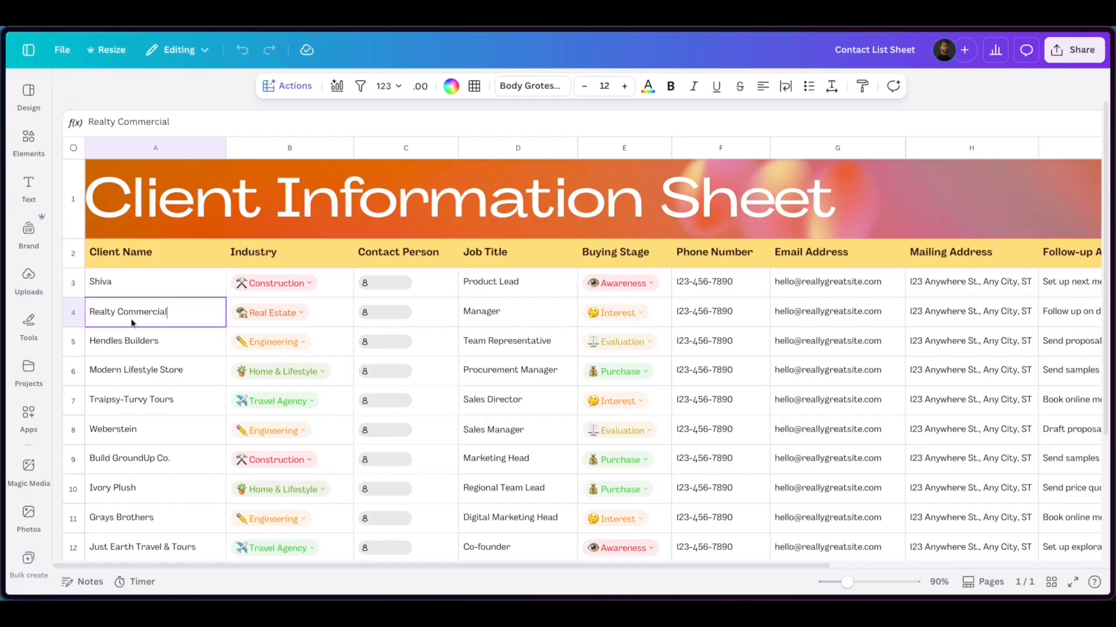
pyautogui.tripleClick(138, 312)
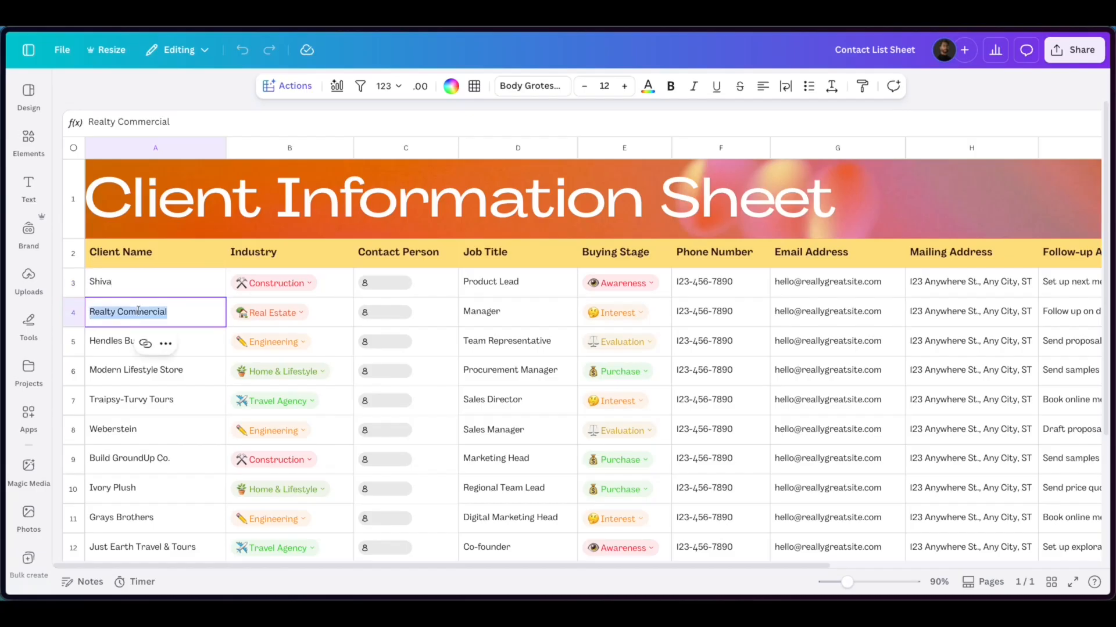
pyautogui.write('Mike')
pyautogui.click(139, 354)
pyautogui.click(143, 367)
pyautogui.click(147, 382)
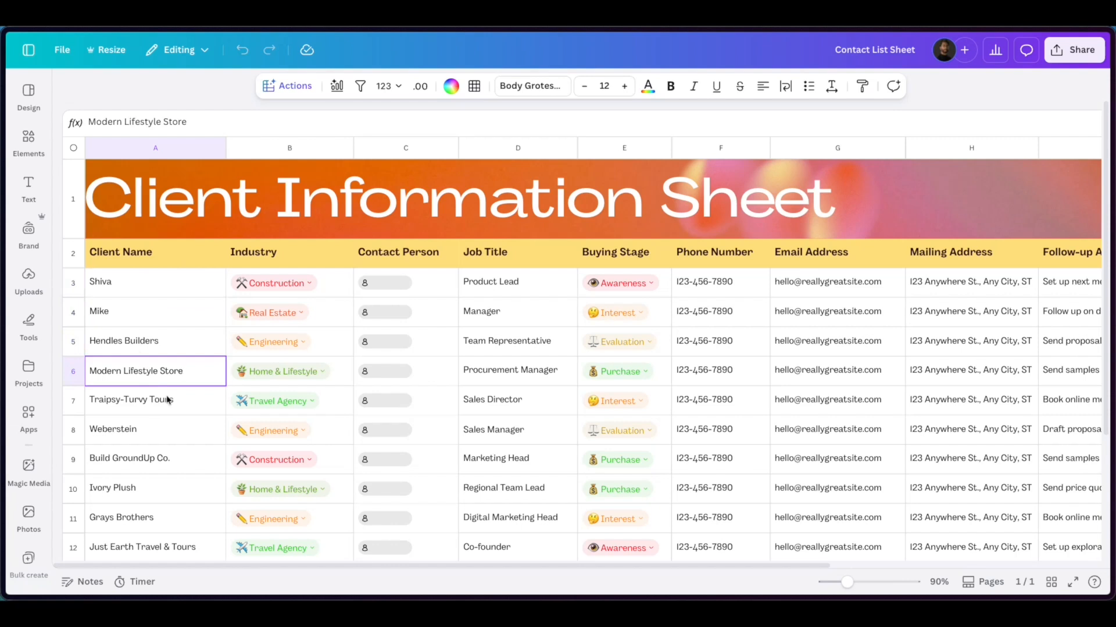
# Rename the Construction option in the row 3 Industry dropdown to "Project Lead", keeping its tools emoji.
pyautogui.click(293, 284)
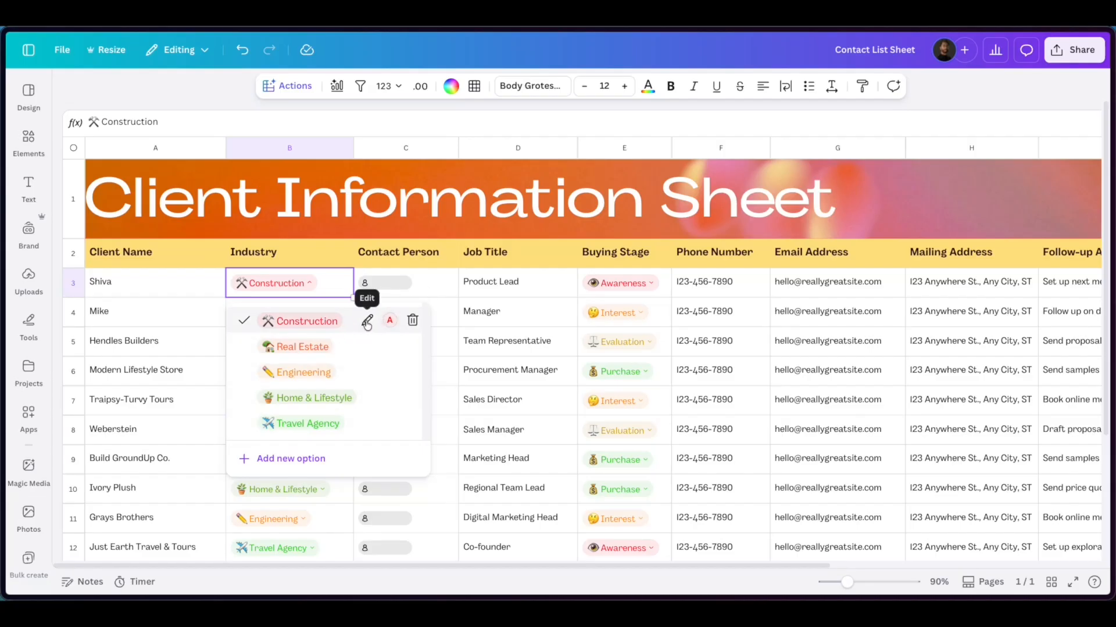
pyautogui.click(366, 322)
pyautogui.doubleClick(294, 320)
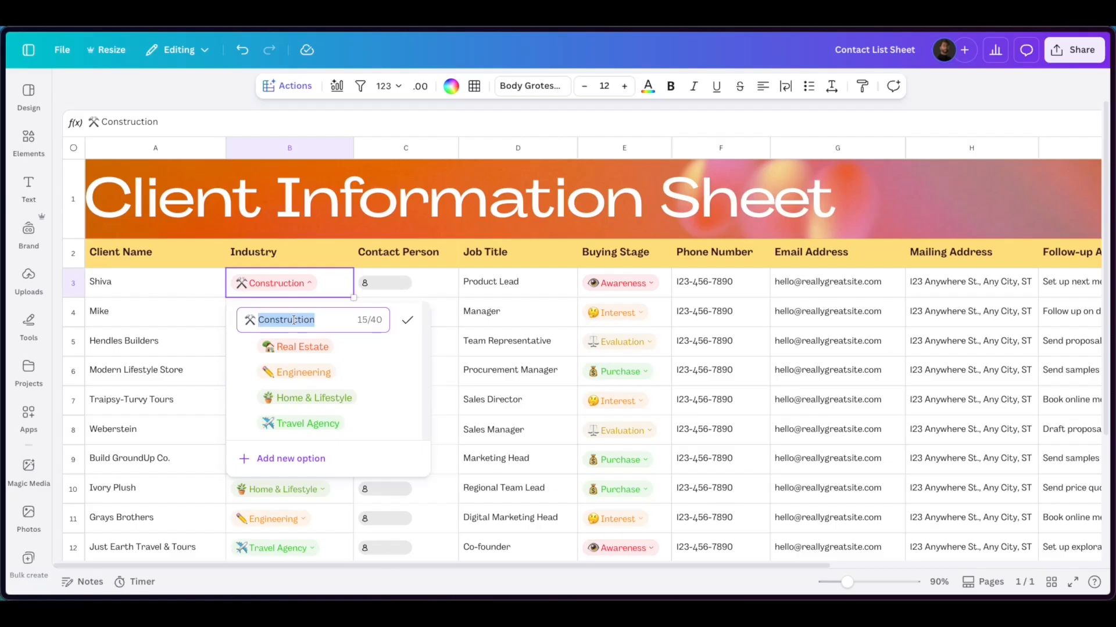
pyautogui.write('Project Lead')
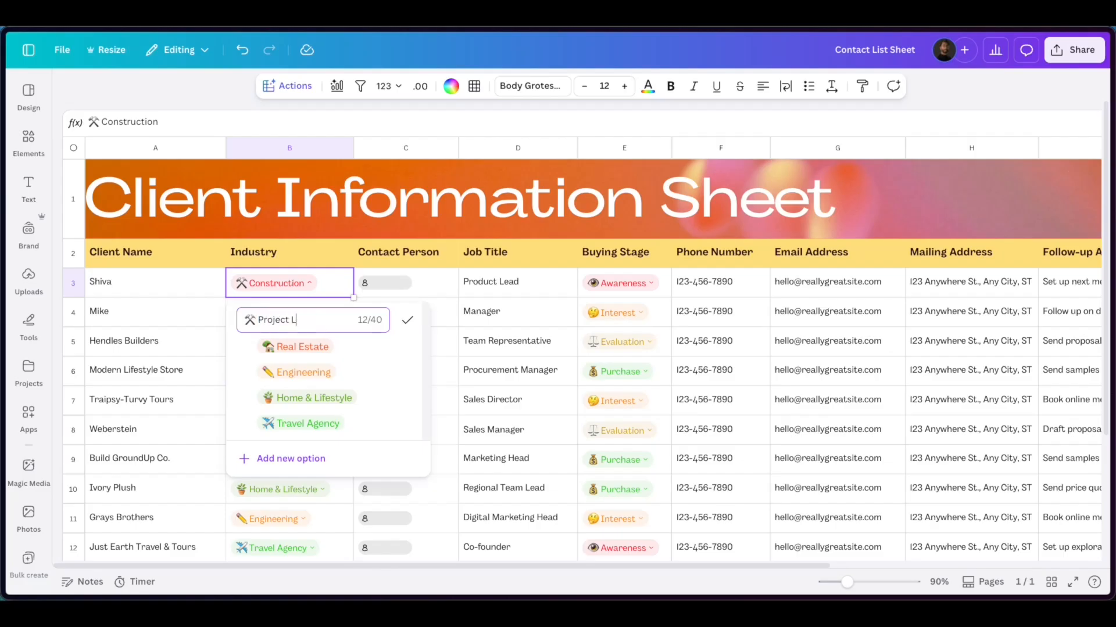
pyautogui.click(409, 320)
# Try white for the Project Lead dropdown option, then set its colour to the document's yellow.
pyautogui.click(381, 325)
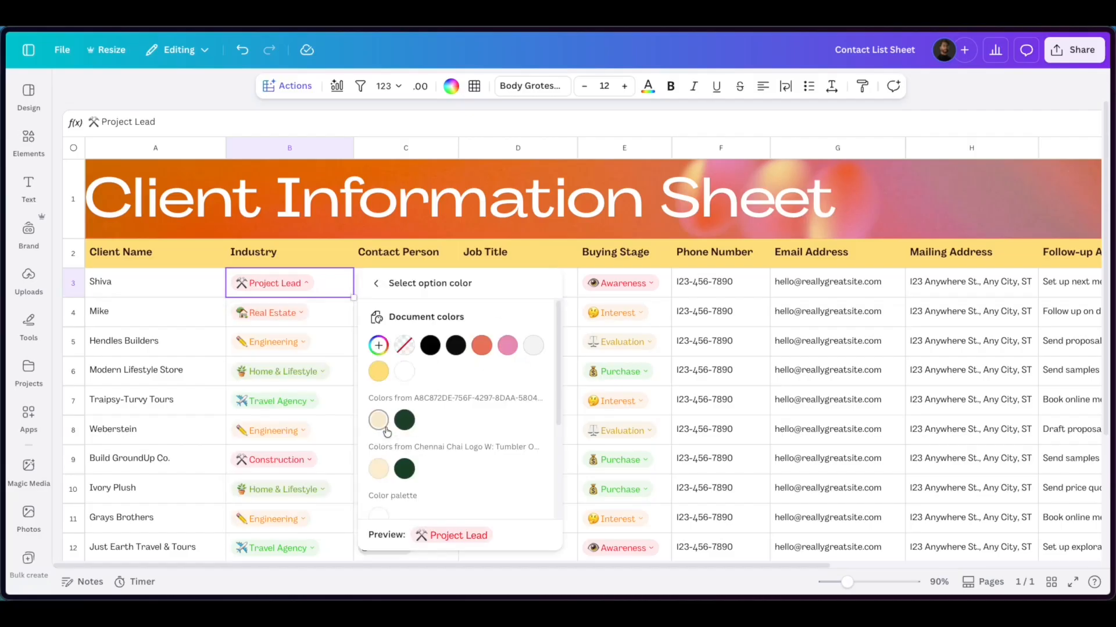
pyautogui.click(403, 372)
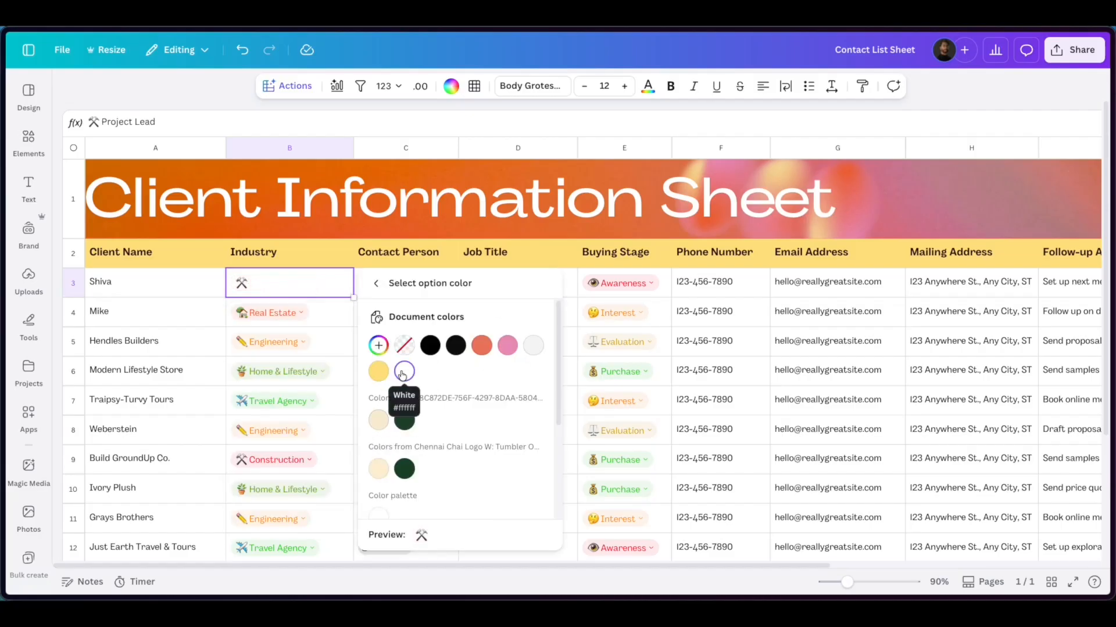
pyautogui.click(386, 377)
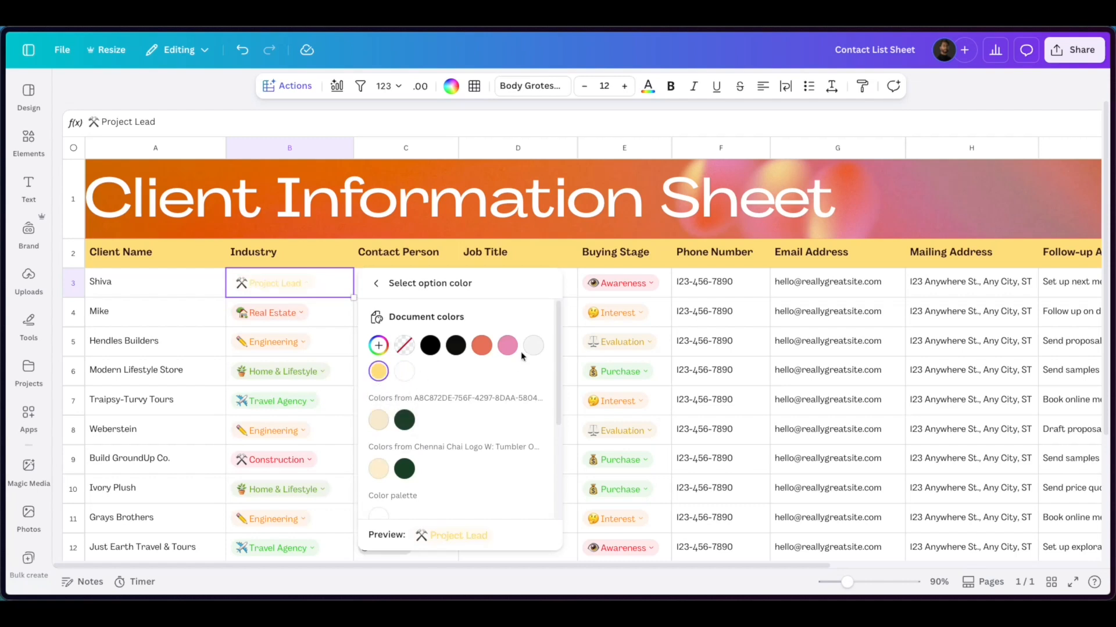
# Set the Project Lead option's colour to the document's orange (#e67058) and update the similar Industry dropdowns to match.
pyautogui.click(477, 347)
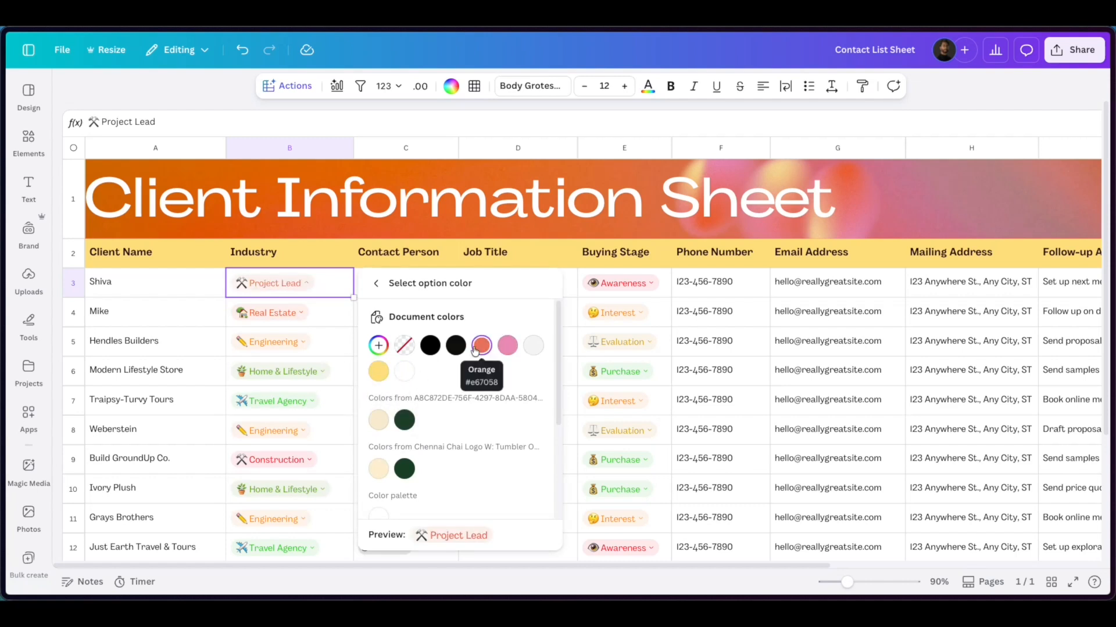
pyautogui.click(376, 283)
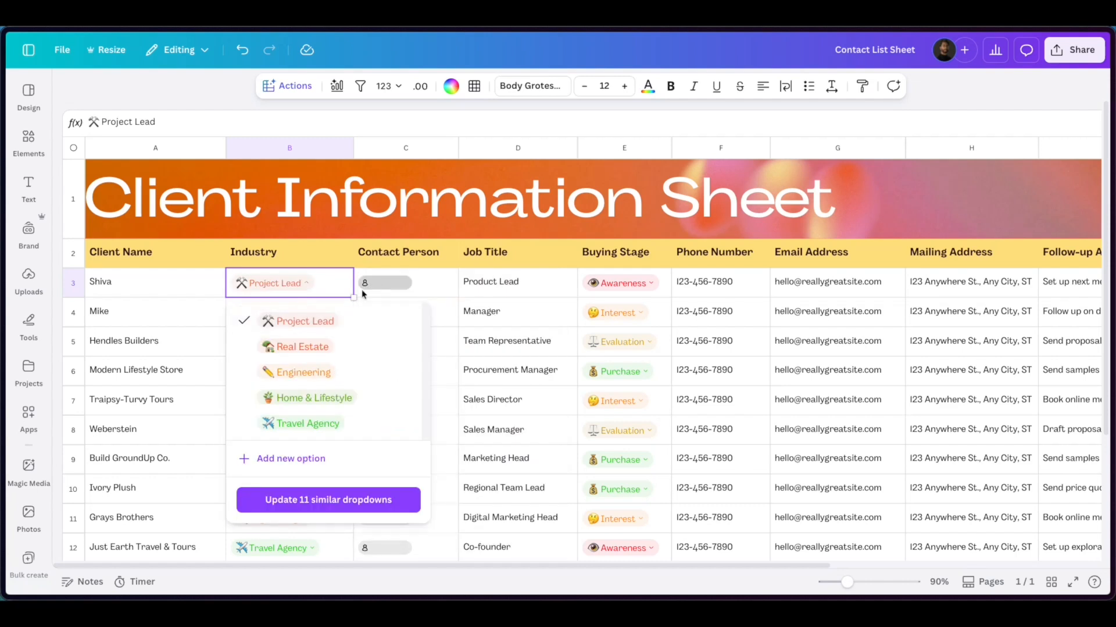
pyautogui.click(344, 503)
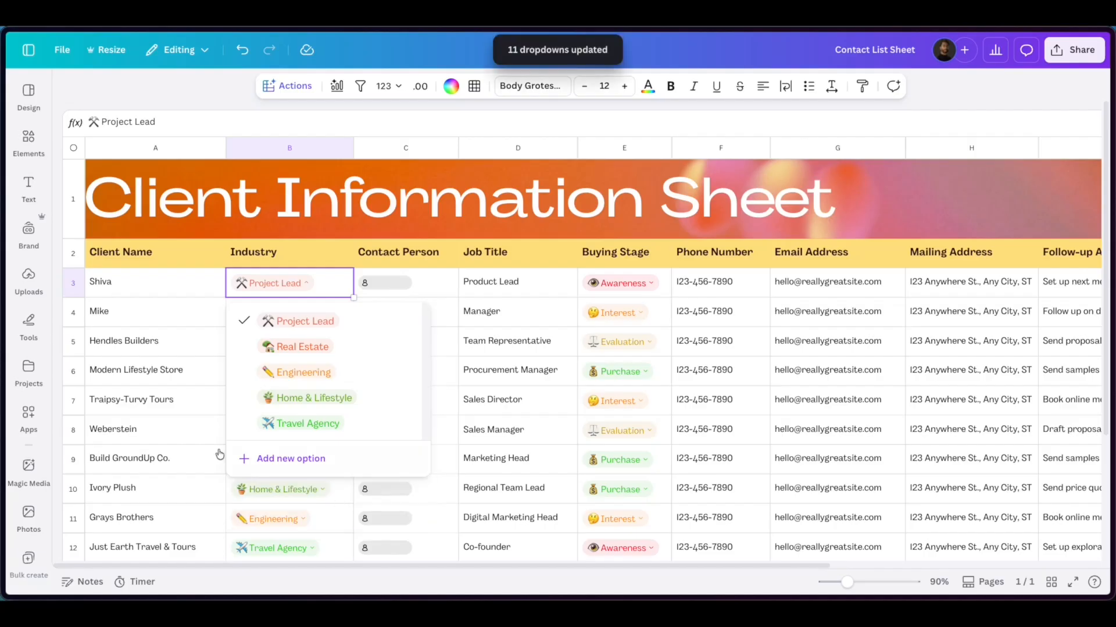
# Check the Industry dropdown options in rows 4, 5 and 6 for the updated Project Lead entry.
pyautogui.click(183, 311)
pyautogui.click(272, 314)
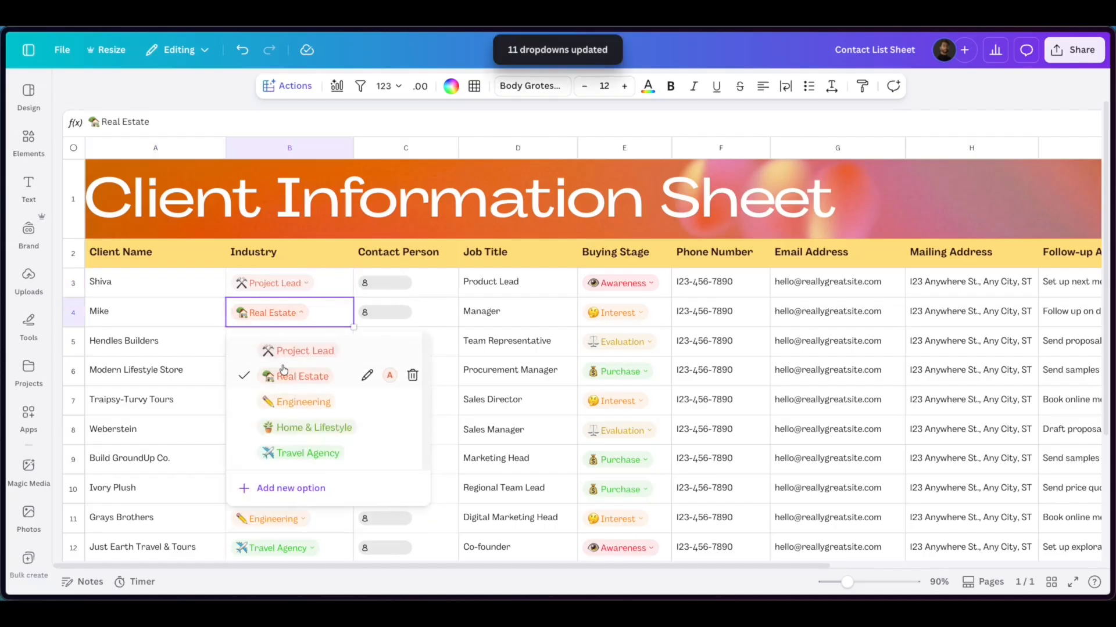
pyautogui.click(200, 334)
pyautogui.click(295, 348)
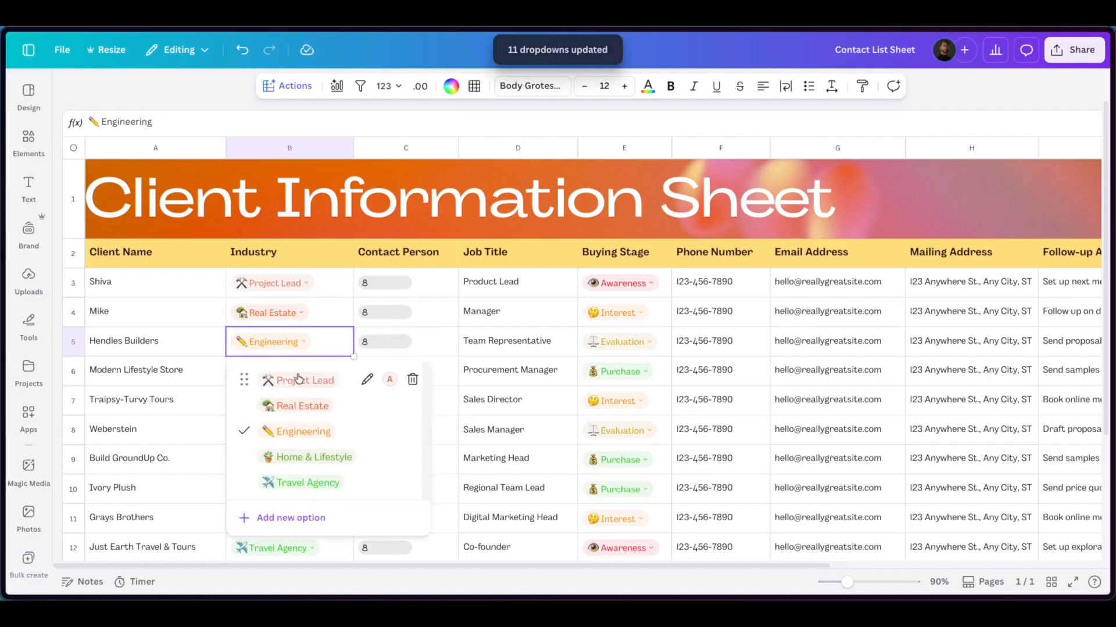
pyautogui.click(170, 398)
pyautogui.click(271, 374)
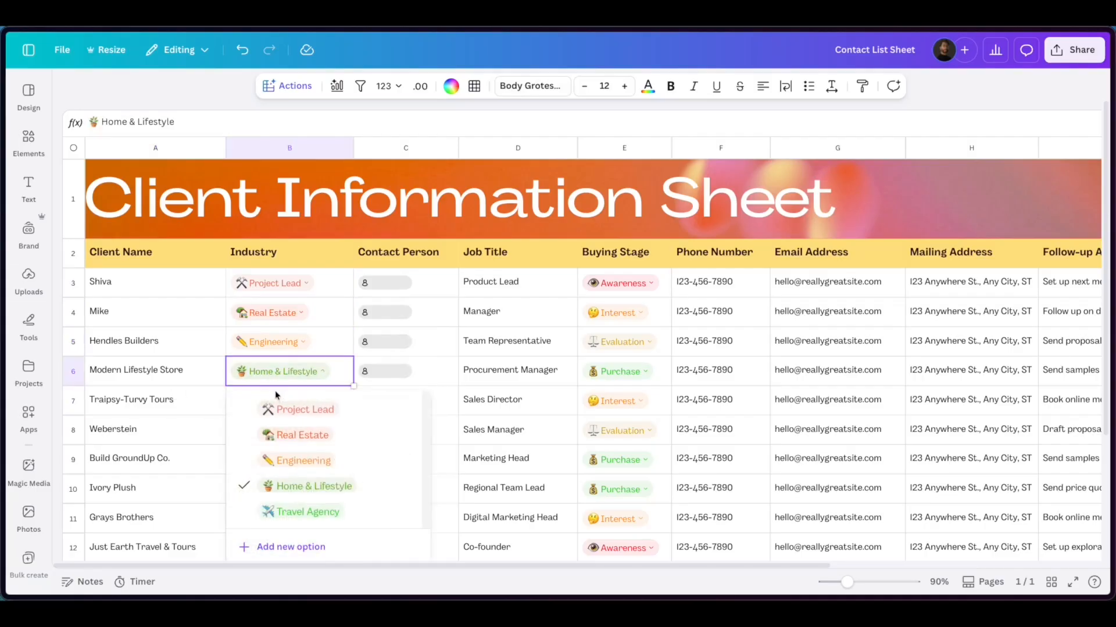
pyautogui.click(208, 373)
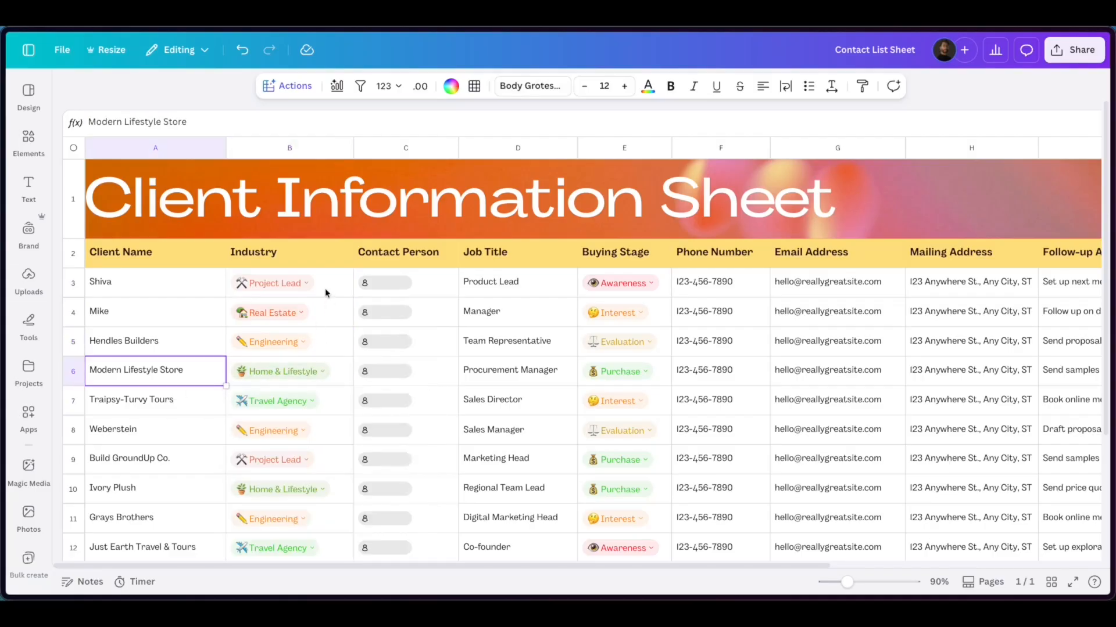
# Add a new option named "The Boss" to the row 3 Industry dropdown.
pyautogui.click(301, 285)
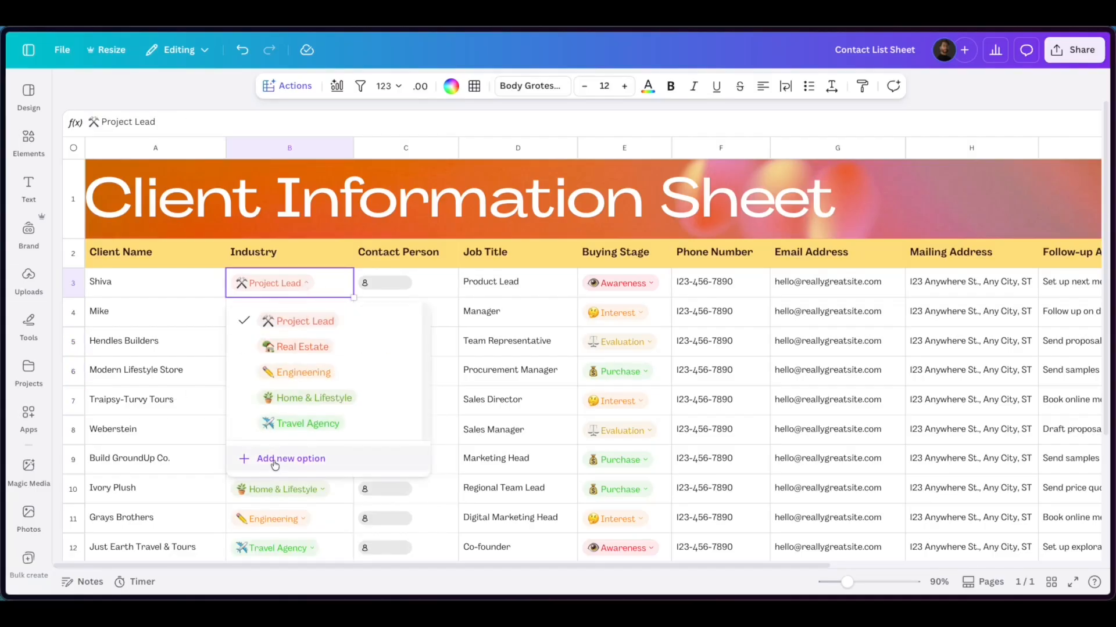
pyautogui.click(278, 460)
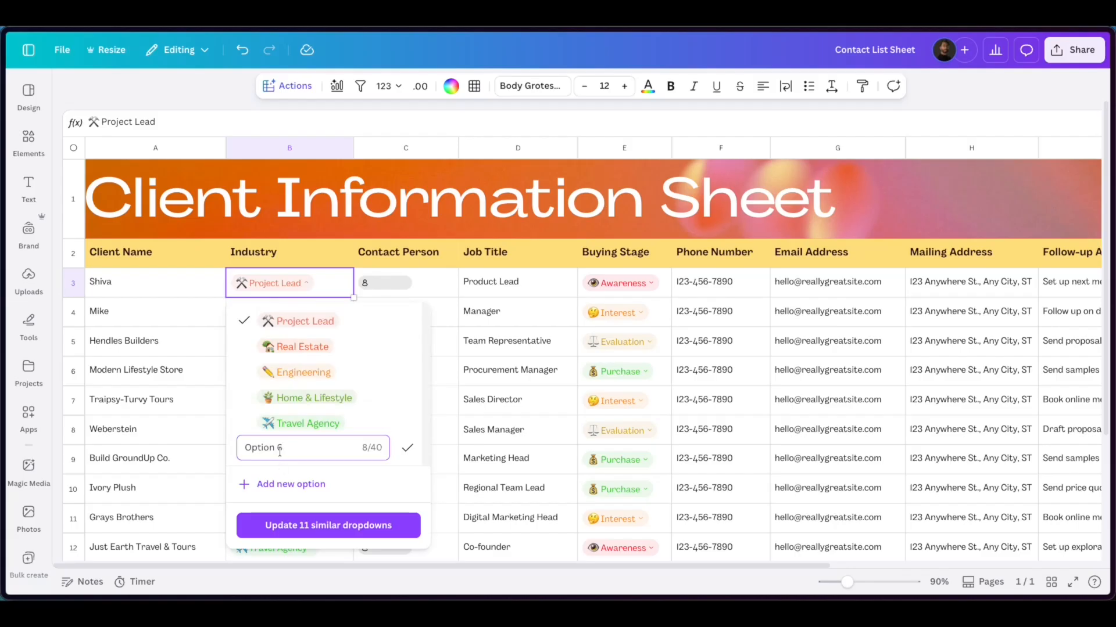
pyautogui.tripleClick(279, 451)
pyautogui.write('The Boss')
pyautogui.click(407, 449)
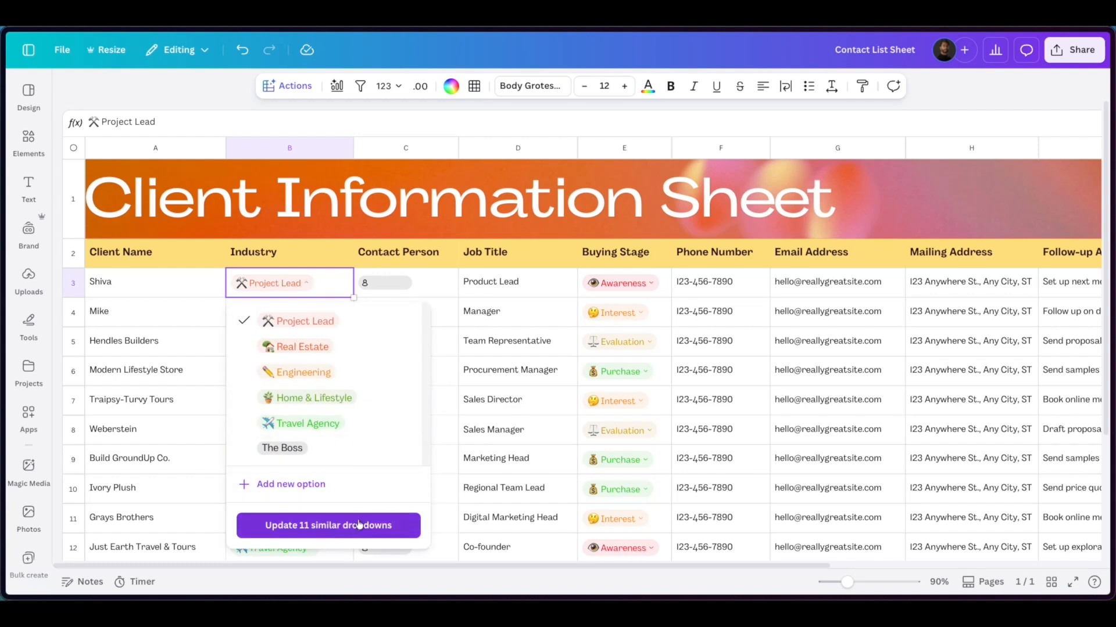
# Colour The Boss option dark blue from the default solid colours and update the similar Industry dropdowns to match.
pyautogui.click(387, 449)
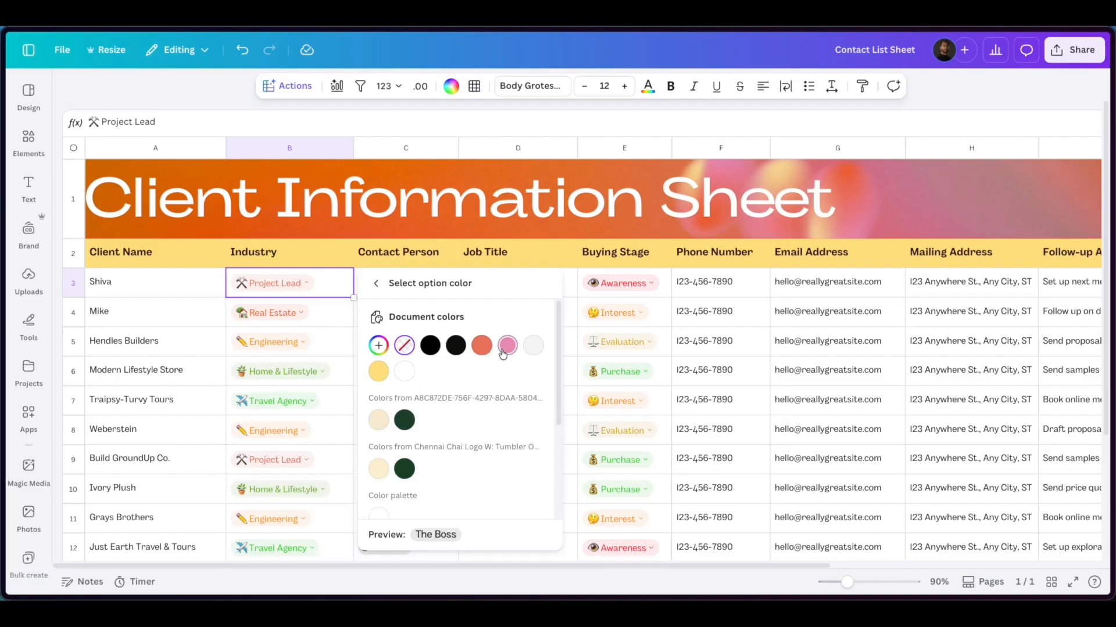
pyautogui.scroll(-3, 476, 444)
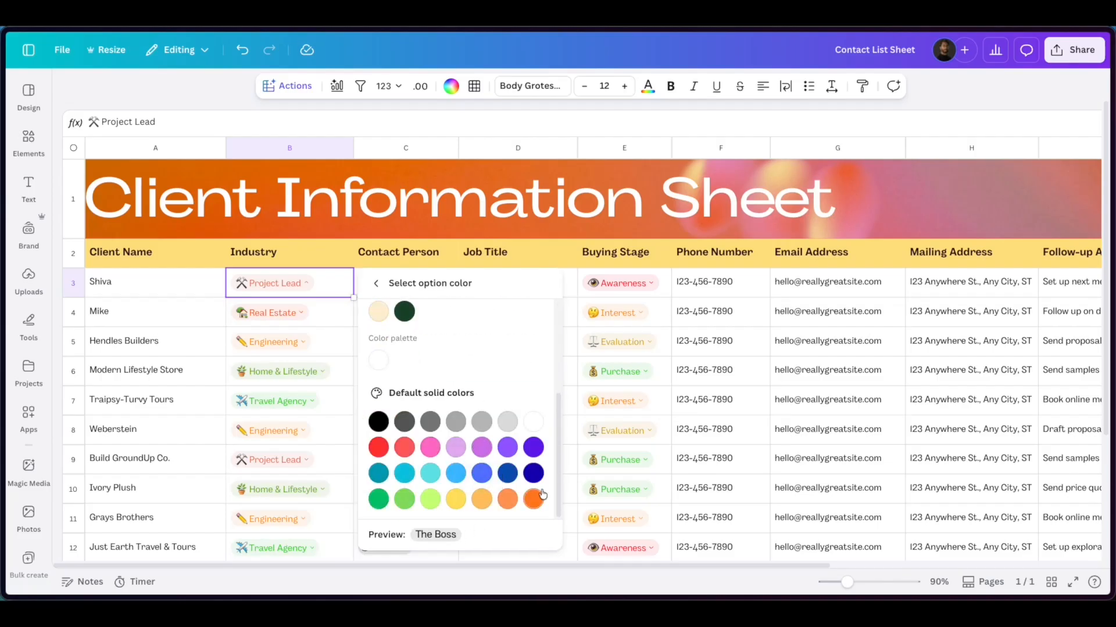
pyautogui.click(511, 476)
pyautogui.click(376, 286)
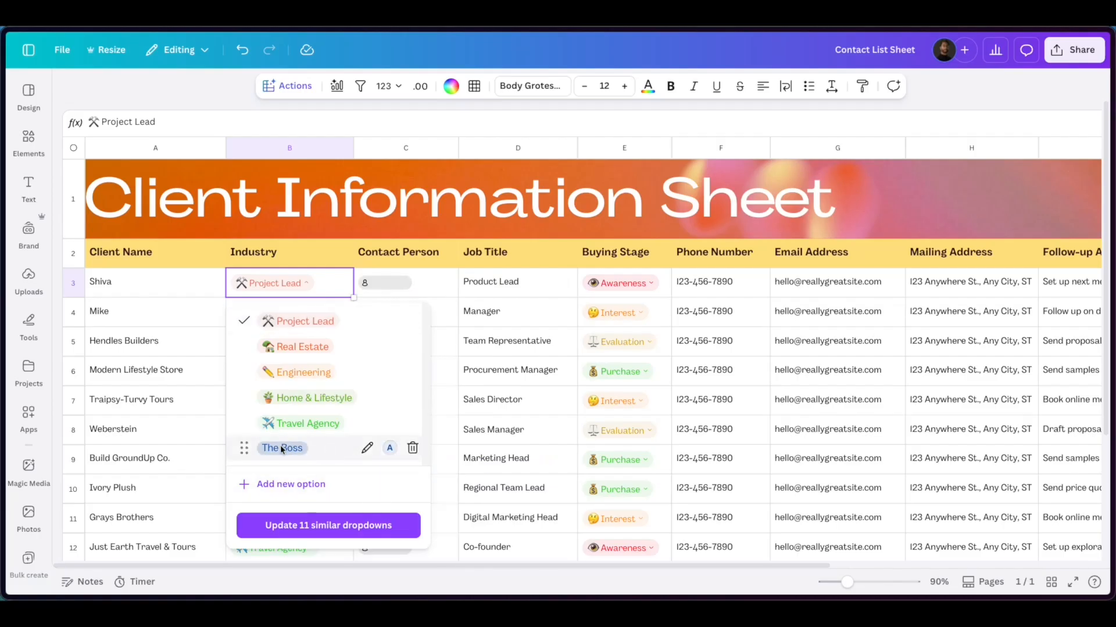
pyautogui.click(356, 526)
pyautogui.click(200, 468)
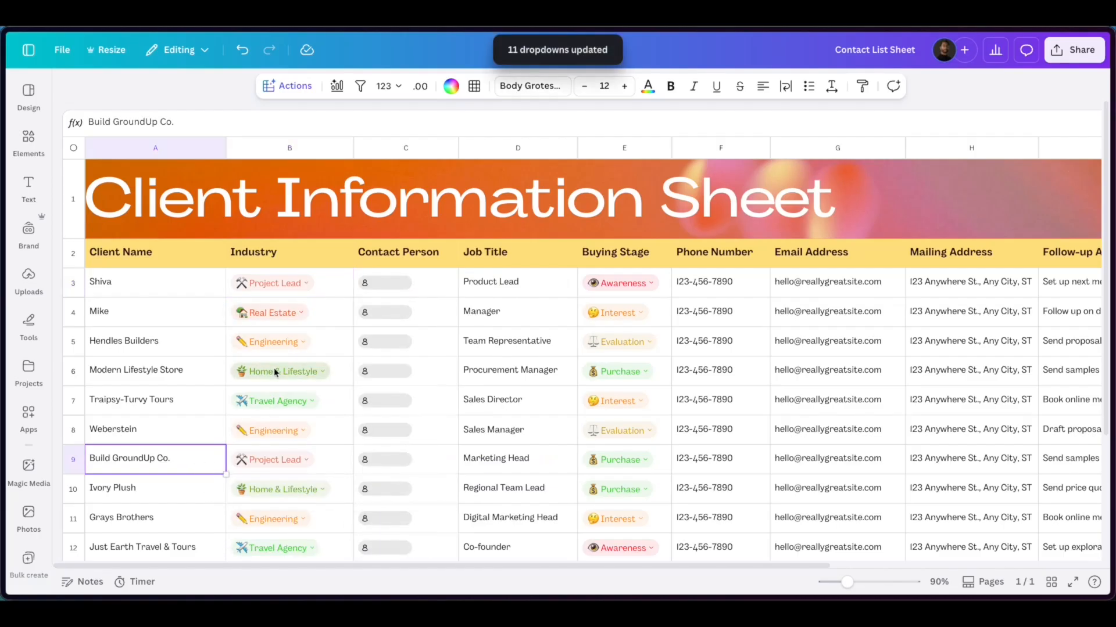
# Check the Industry dropdowns in rows 5 and 6 for The Boss option.
pyautogui.click(293, 340)
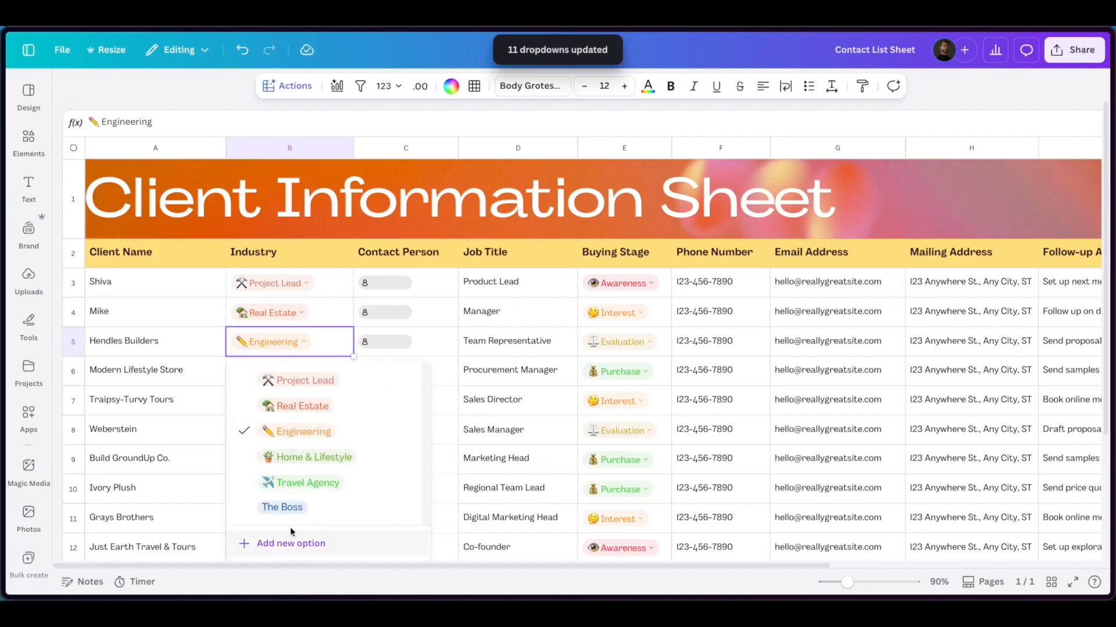
pyautogui.click(159, 434)
pyautogui.click(285, 371)
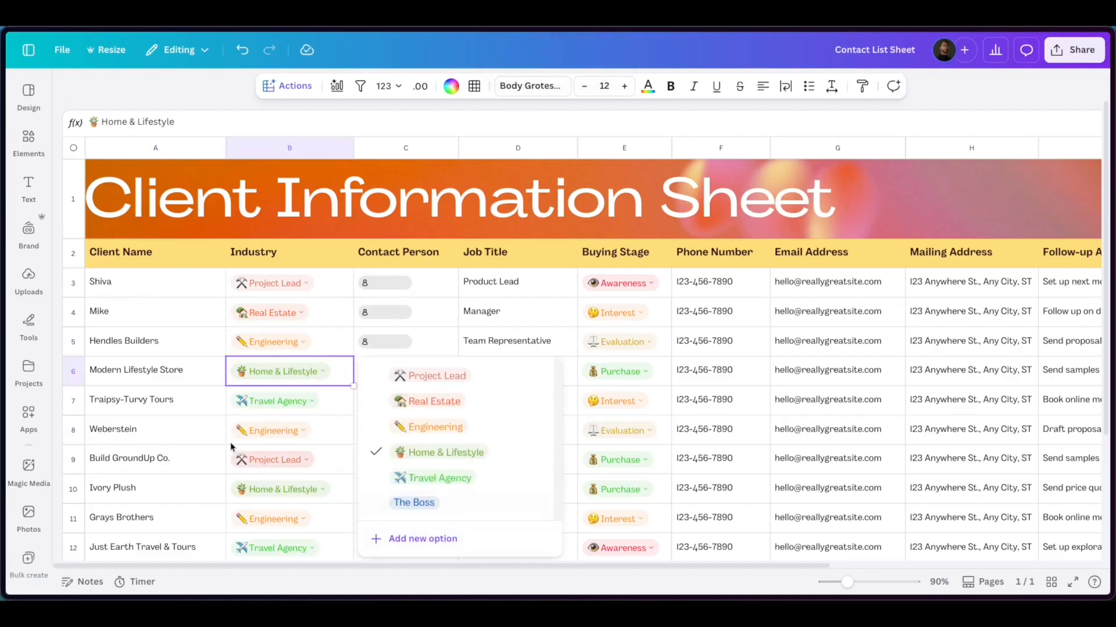
pyautogui.click(205, 375)
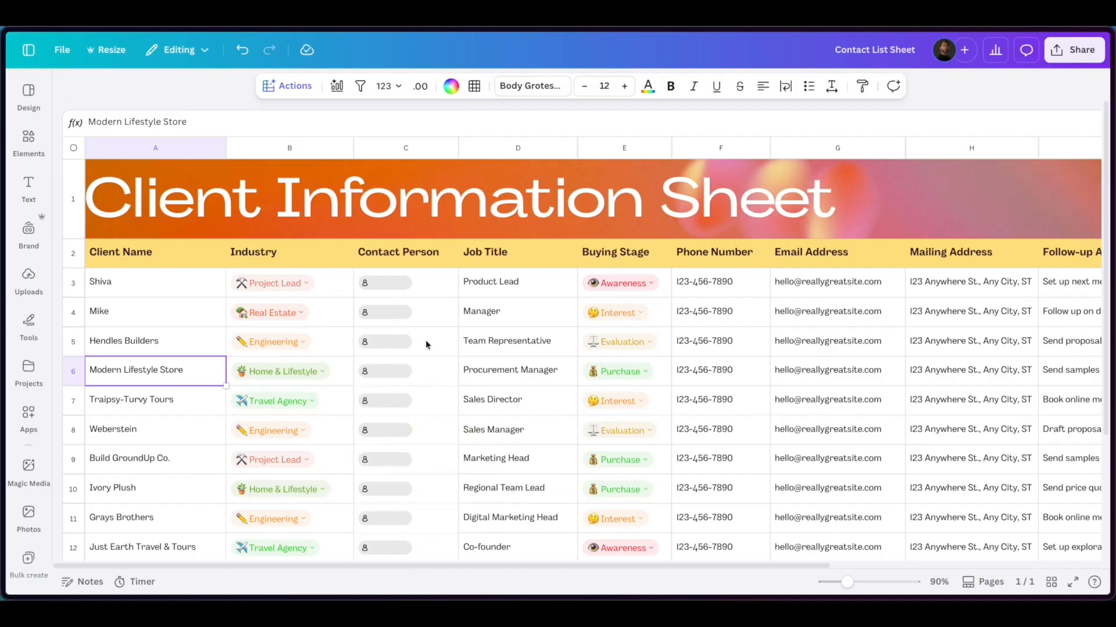
# Examine the row 3 Contact Person picker and the entries in the Job Title, Phone Number and Email Address columns.
pyautogui.click(379, 283)
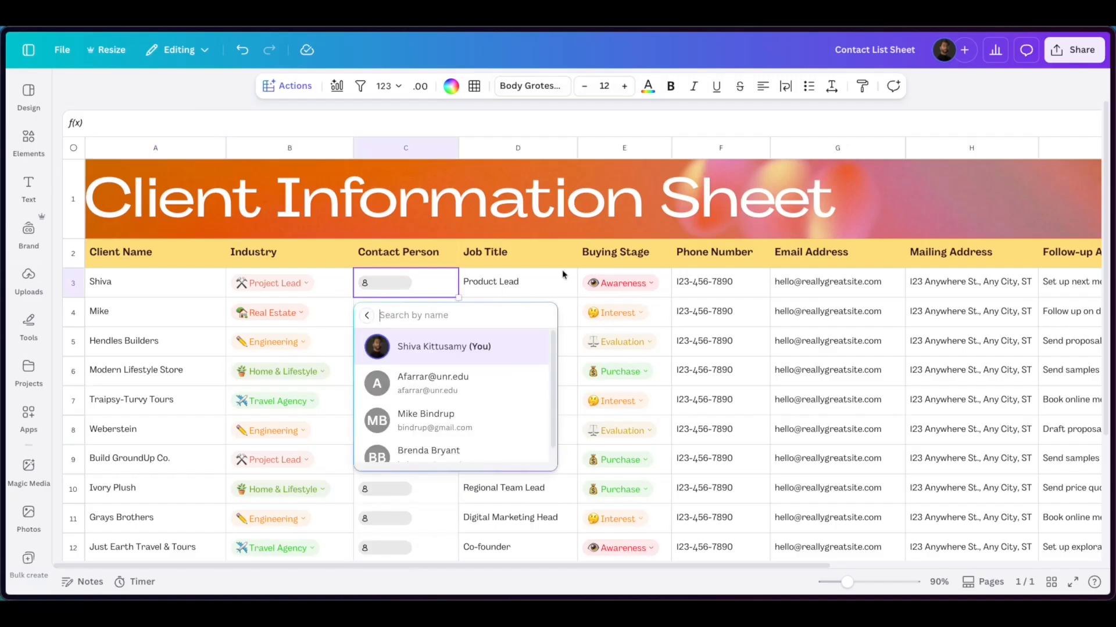
pyautogui.click(516, 285)
pyautogui.moveTo(545, 297); pyautogui.dragTo(548, 517)
pyautogui.moveTo(715, 281); pyautogui.dragTo(742, 526)
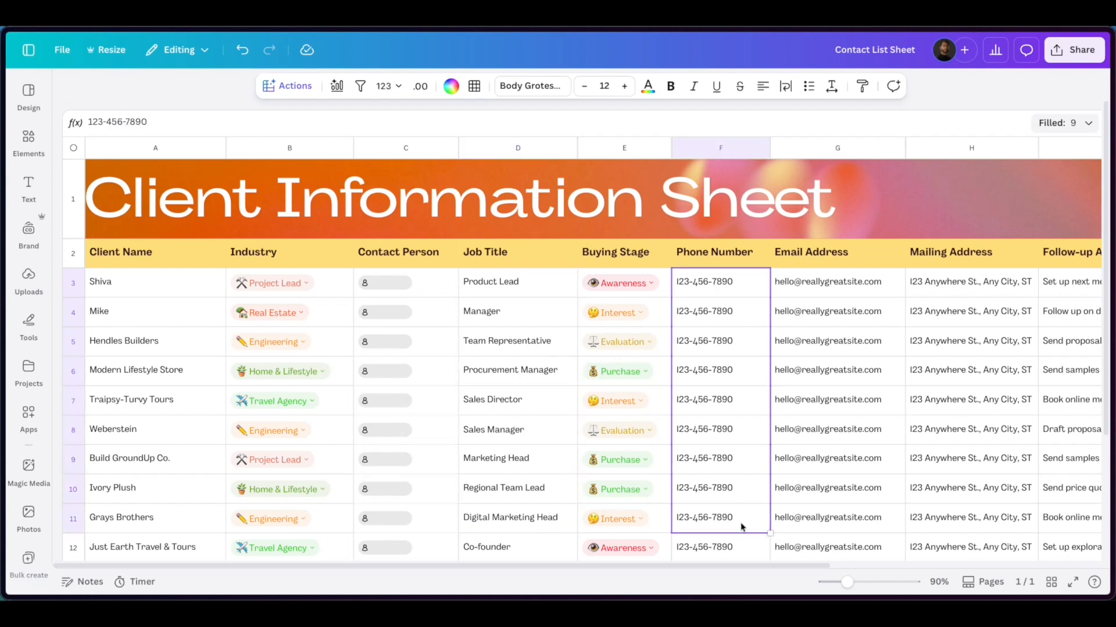
pyautogui.moveTo(883, 284); pyautogui.dragTo(888, 503)
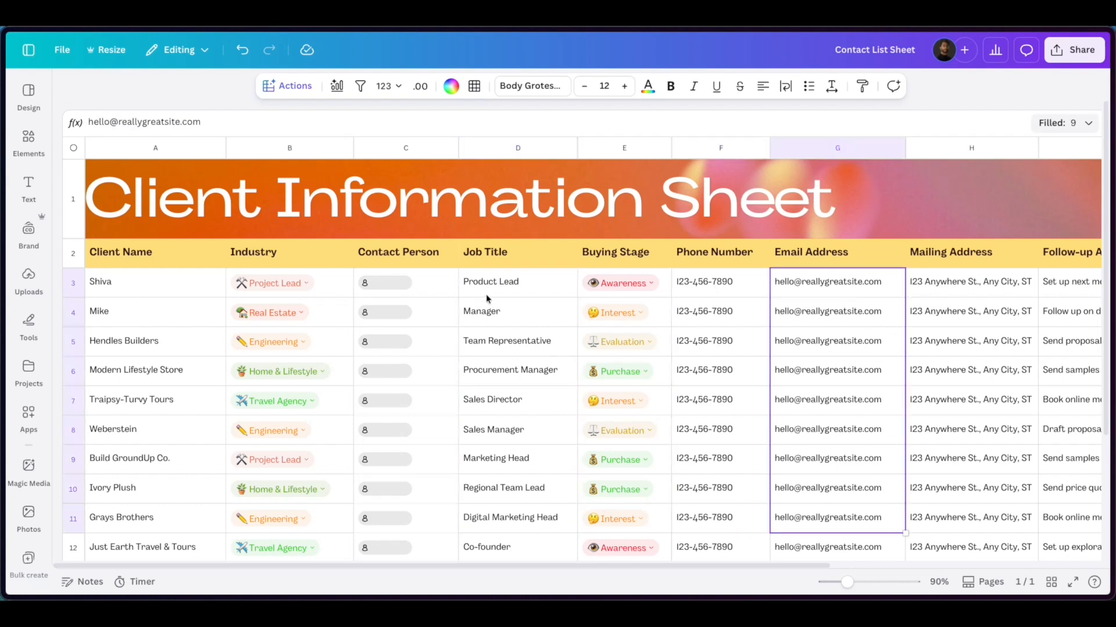
pyautogui.click(801, 364)
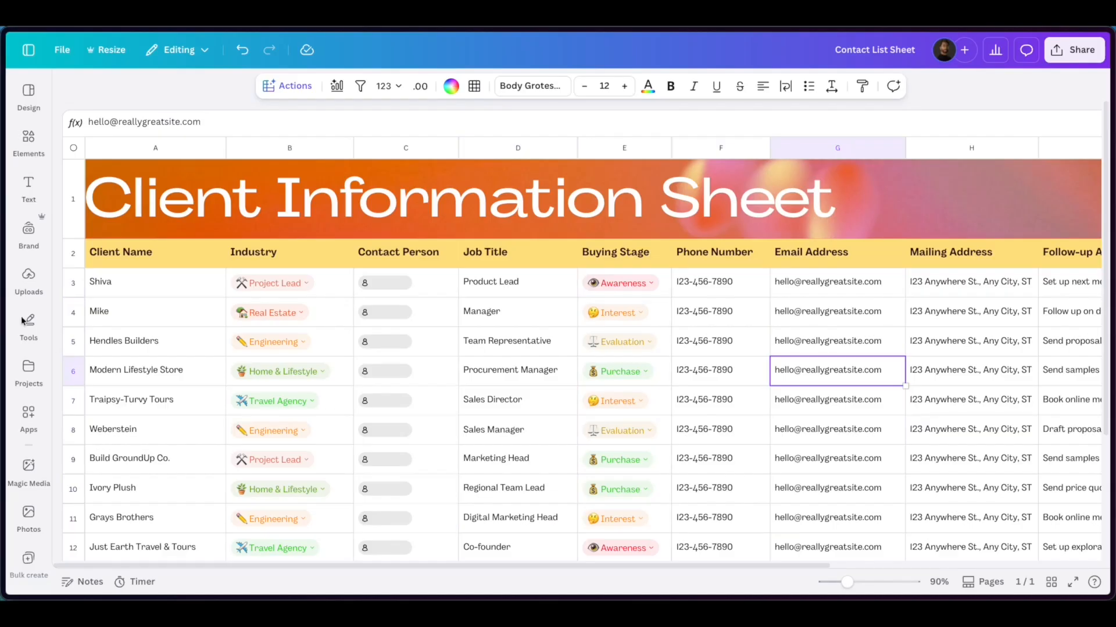
pyautogui.click(36, 110)
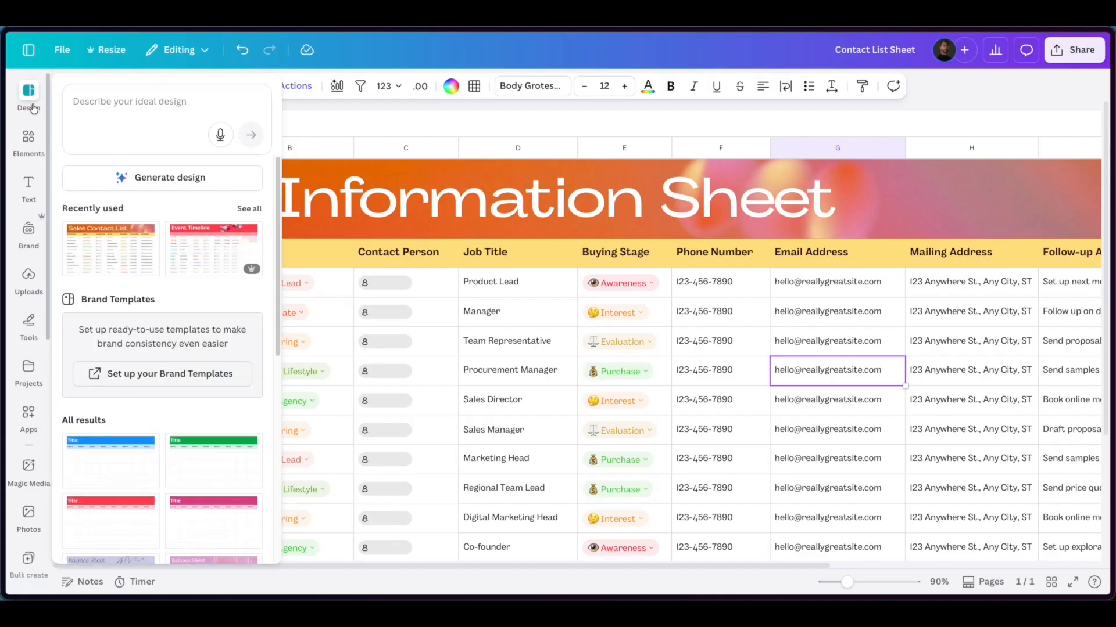
pyautogui.click(28, 137)
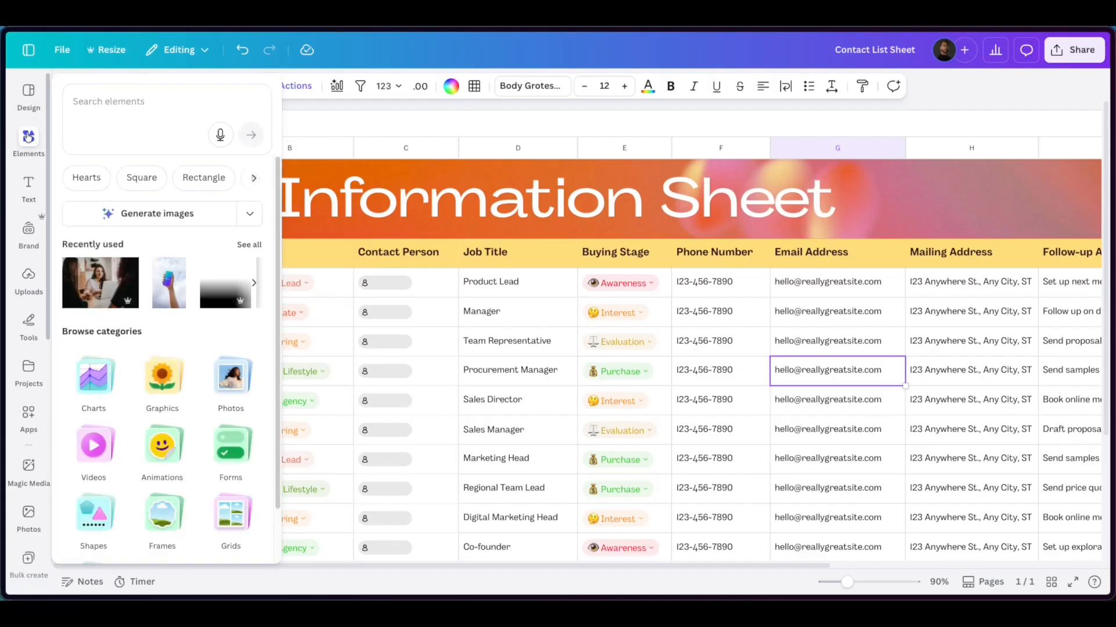
pyautogui.click(28, 98)
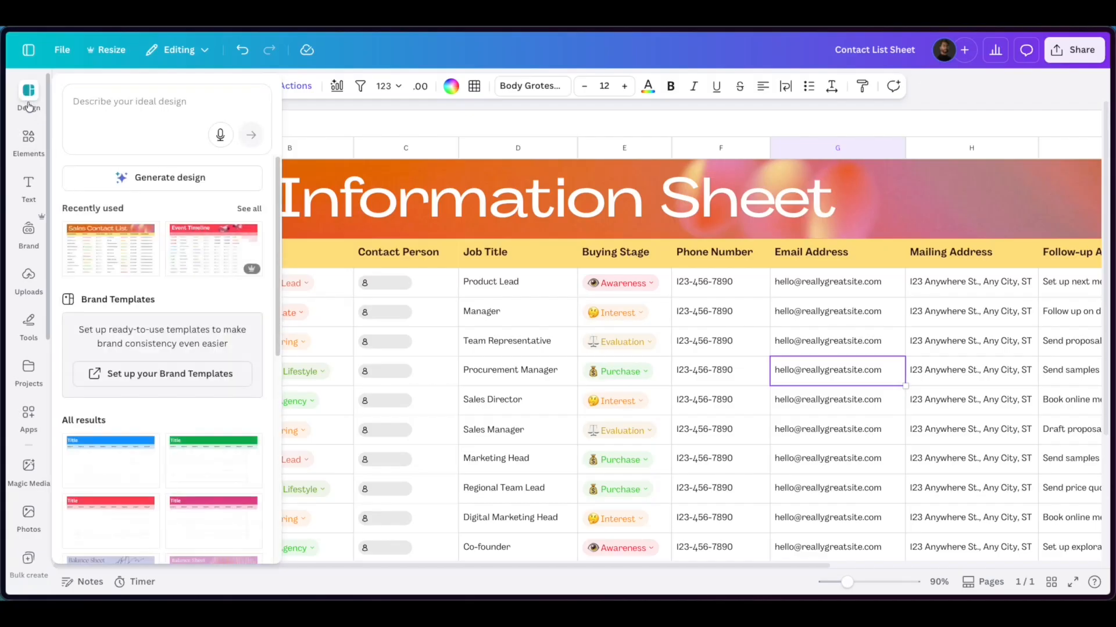
pyautogui.click(29, 103)
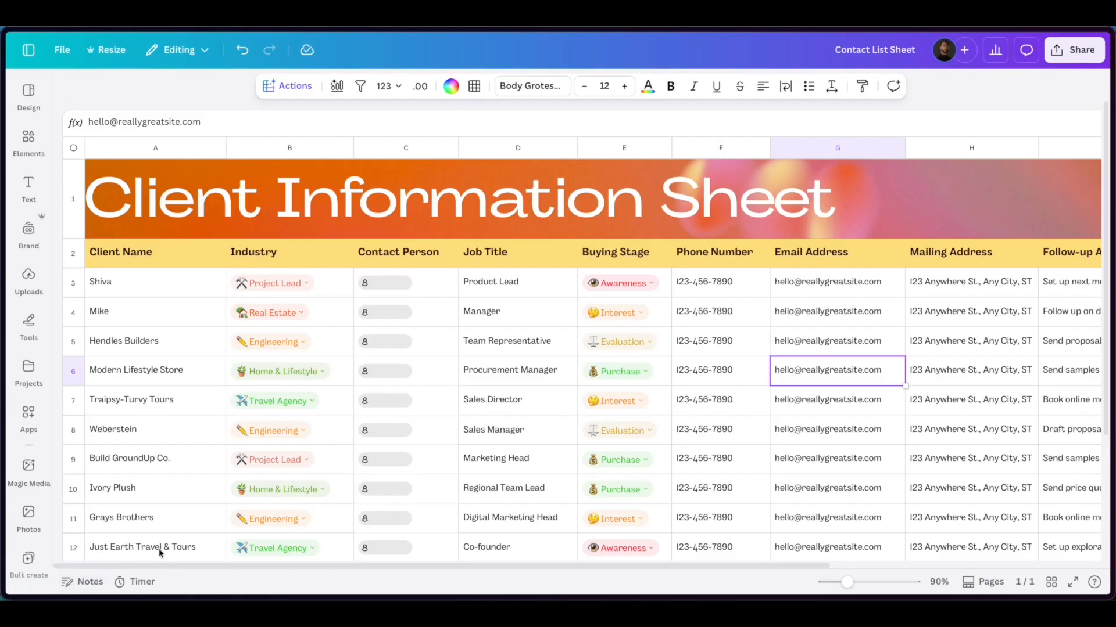
# Add page notes reading "He was really nice", "A little sarcastic" and a line of dots, separated by blank lines, and close the notes.
pyautogui.click(85, 586)
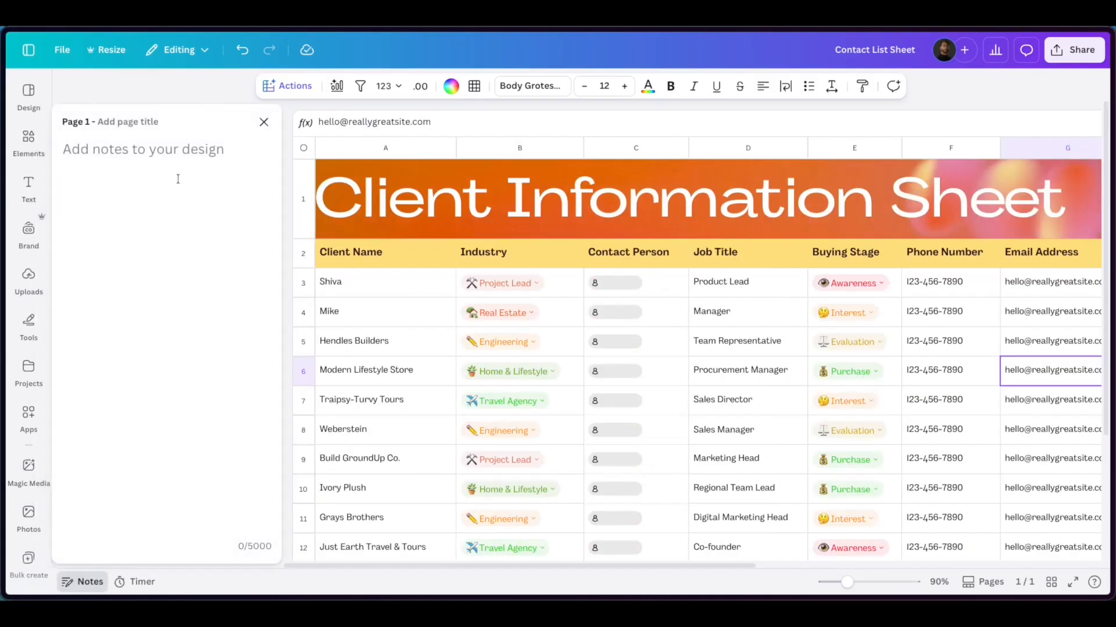
pyautogui.write('He ')
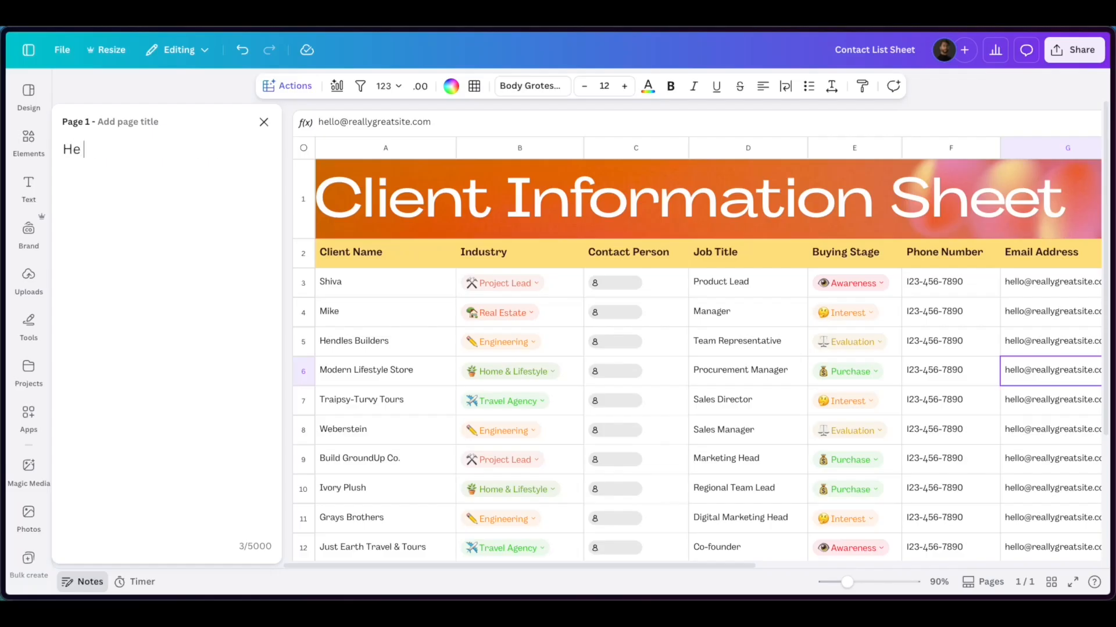
pyautogui.write('was really nice')
pyautogui.press('Return')
pyautogui.press('Return')
pyautogui.write('A li')
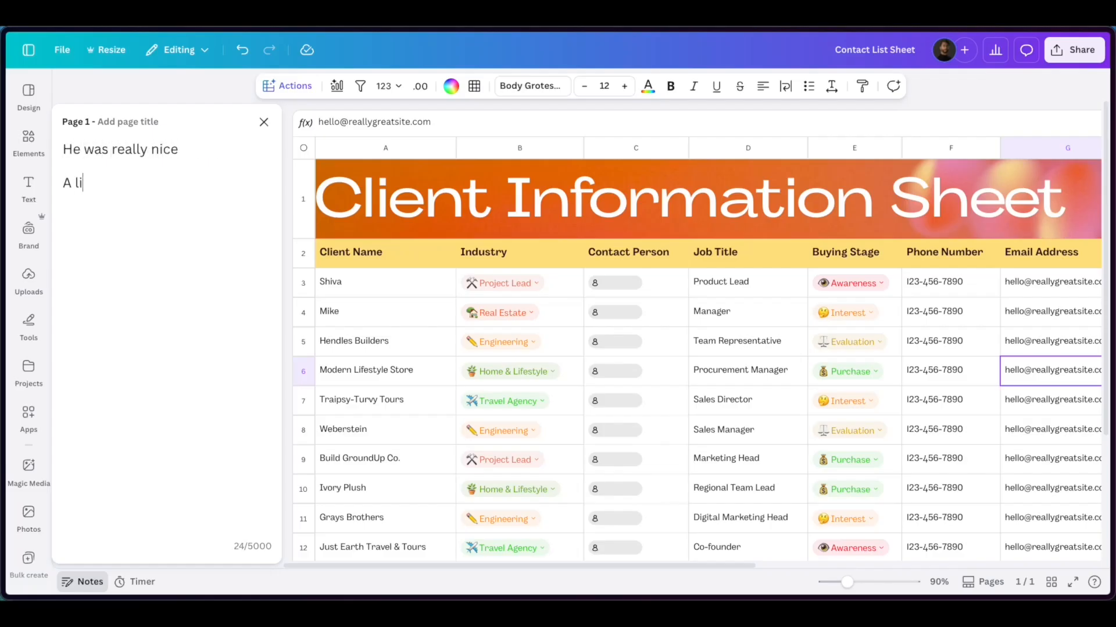
pyautogui.write('ttle sarcastic')
pyautogui.press('Return')
pyautogui.press('Return')
pyautogui.write('.........')
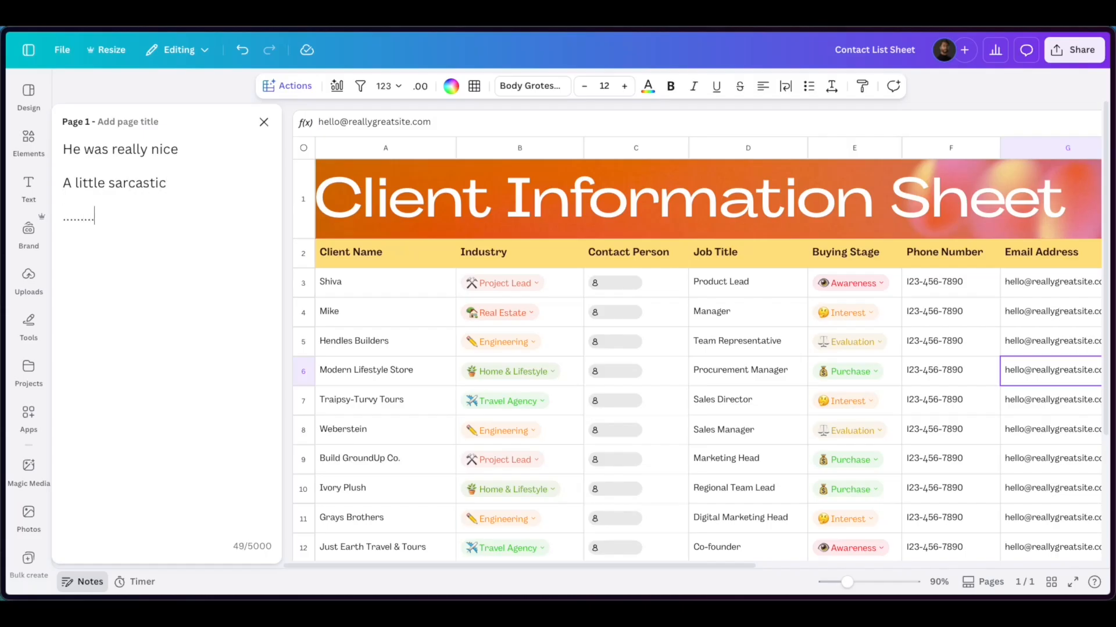
pyautogui.click(263, 122)
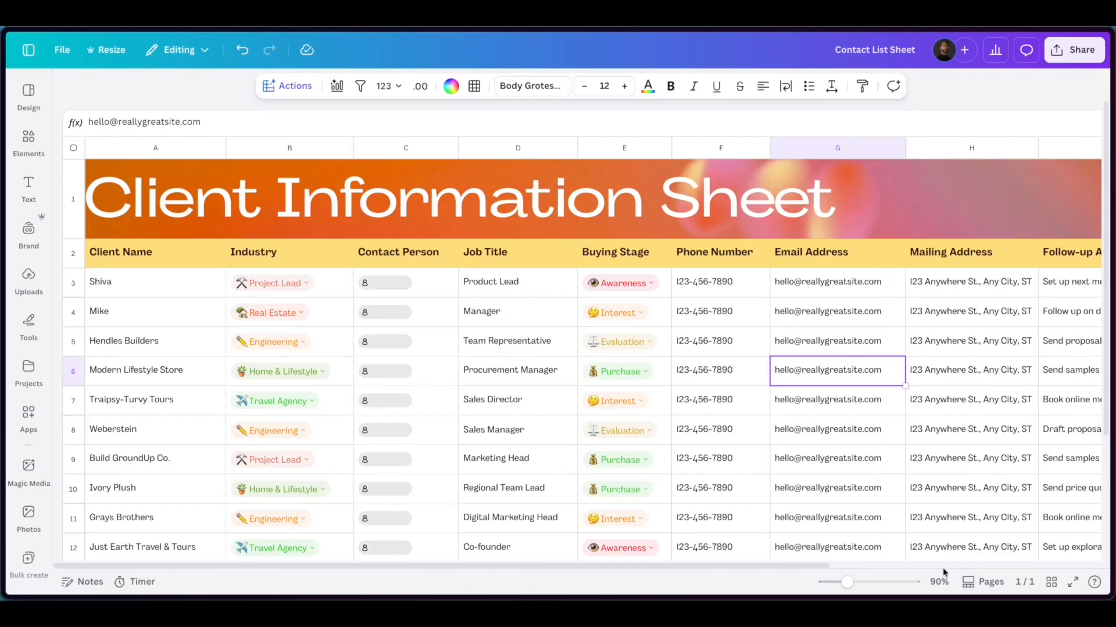
# Show the page thumbnails and move the Contact List Sheet into Event Planning HQ's Event Templates (MASTER) folder, accepting the sharing with the team.
pyautogui.click(975, 583)
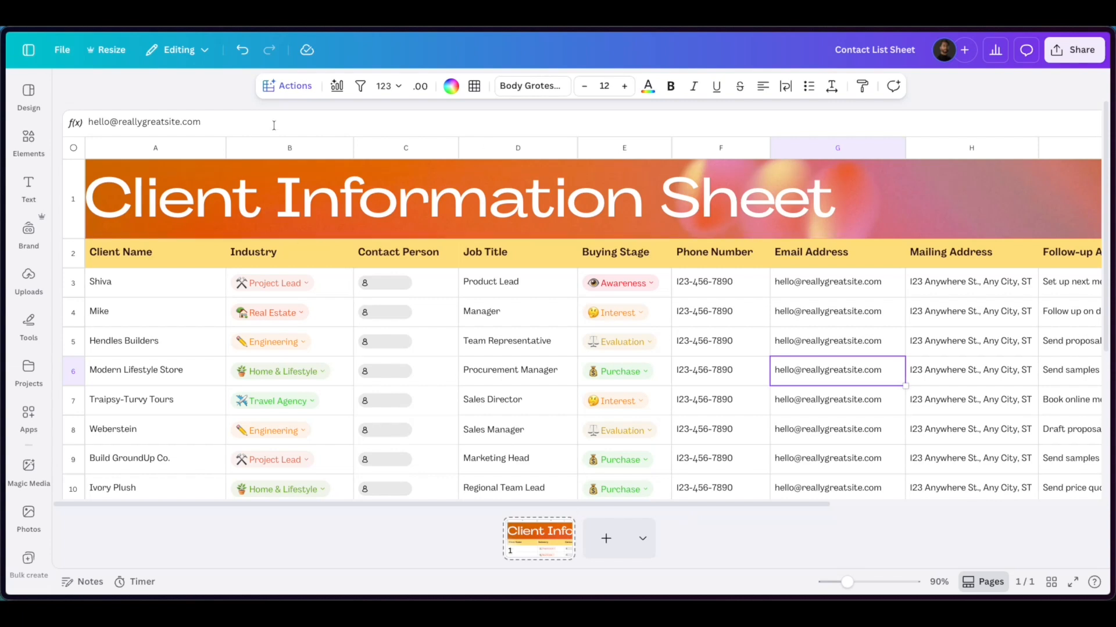
pyautogui.click(62, 49)
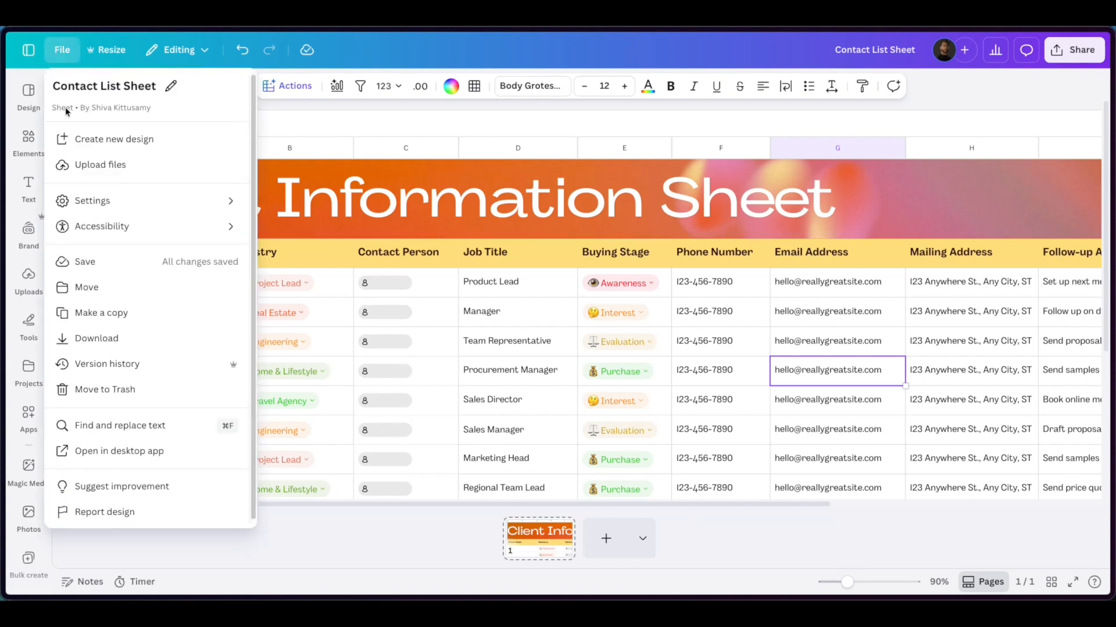
pyautogui.click(111, 287)
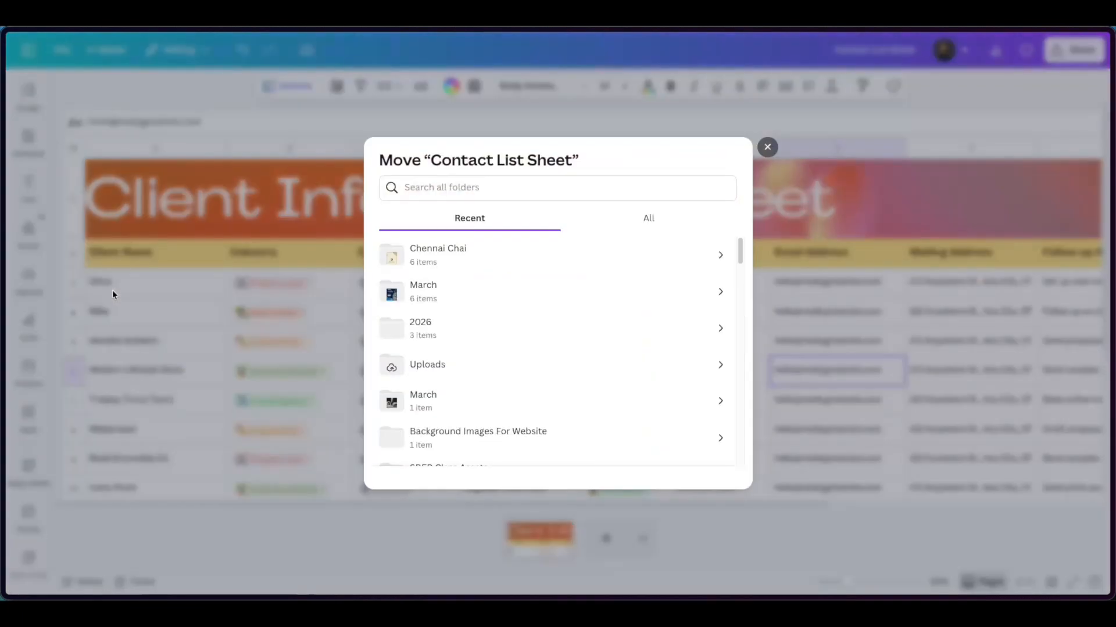
pyautogui.scroll(-1, 601, 366)
pyautogui.scroll(-7, 598, 372)
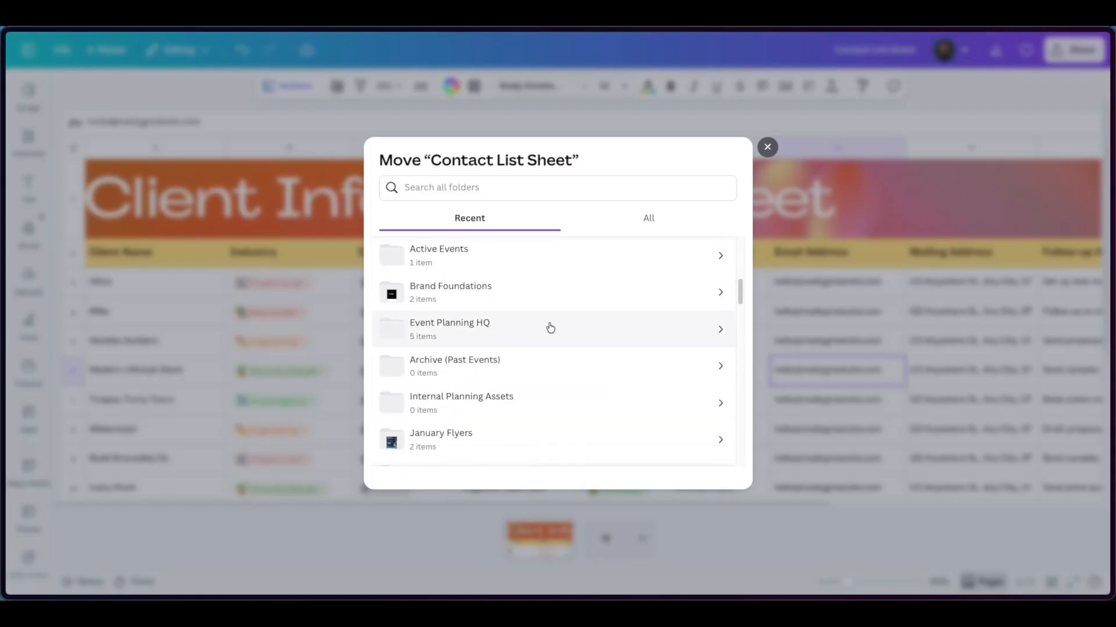
pyautogui.click(550, 324)
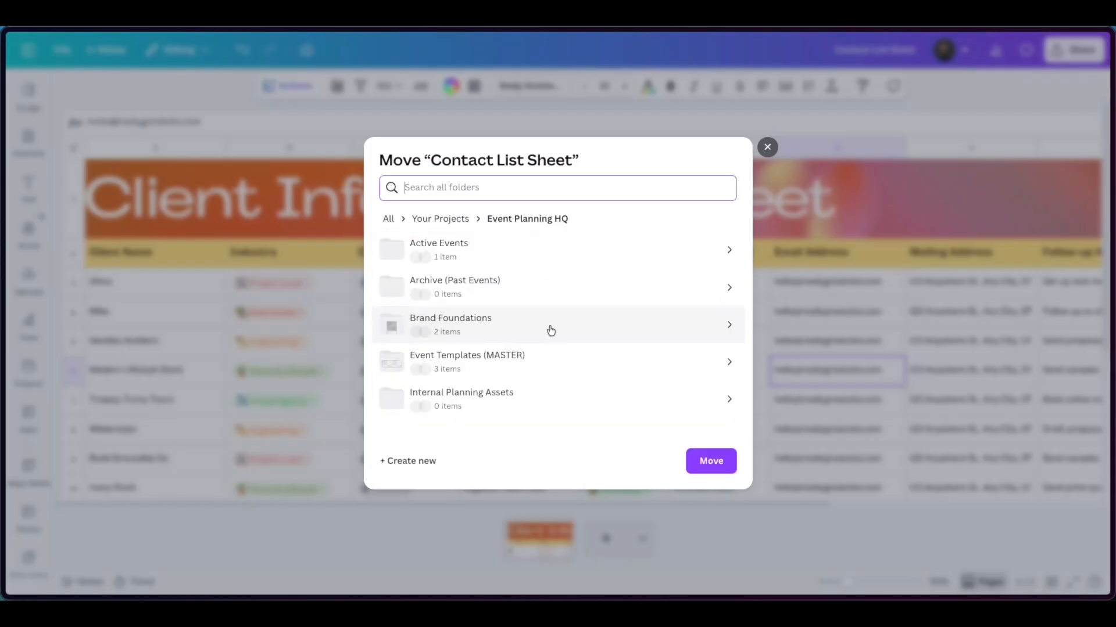
pyautogui.click(562, 365)
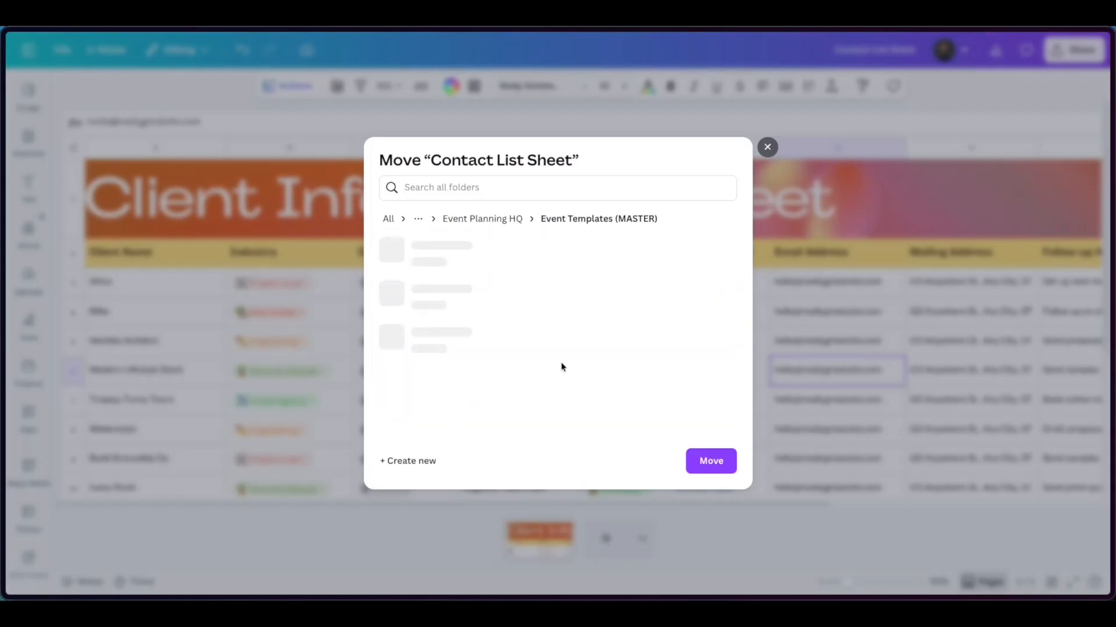
pyautogui.click(708, 462)
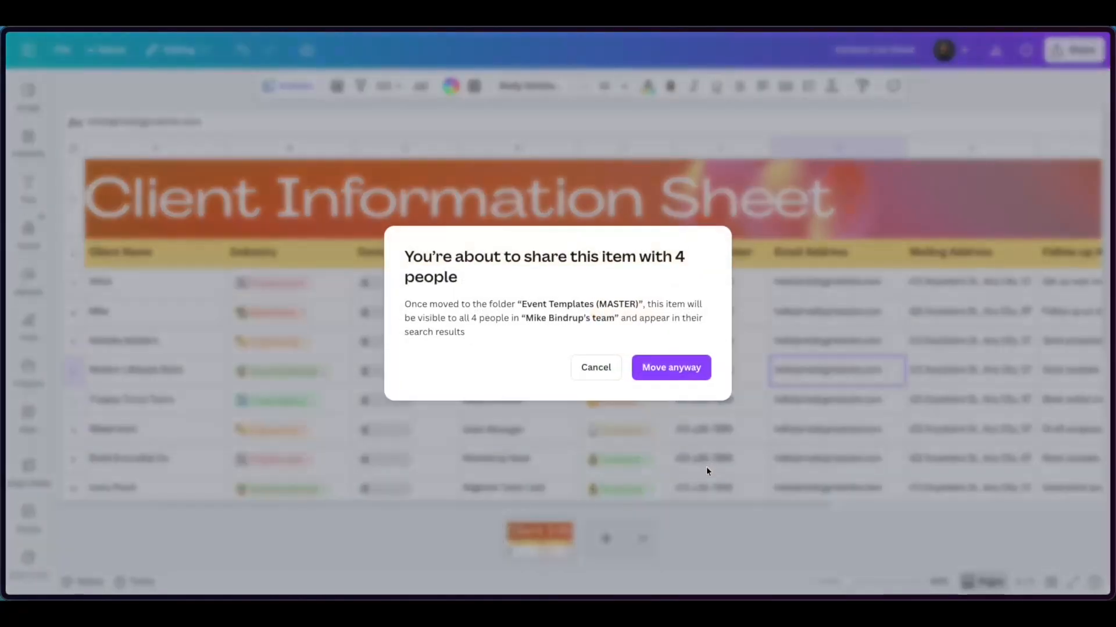
pyautogui.click(682, 377)
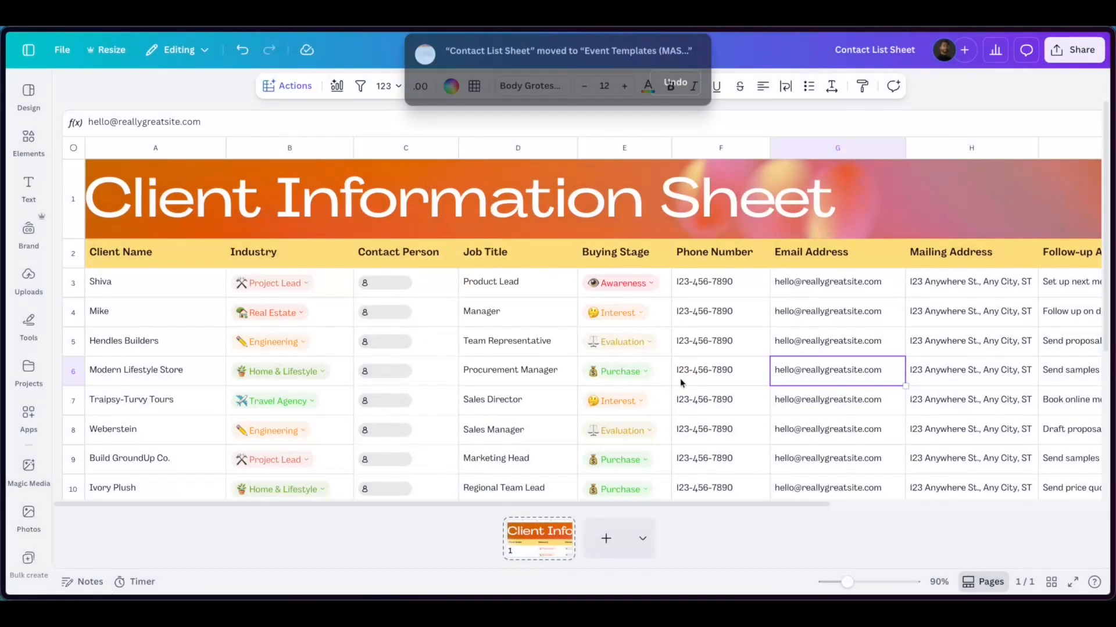
# Open the Event Templates (MASTER) folder inside the starred Event Planning HQ folder.
pyautogui.click(28, 49)
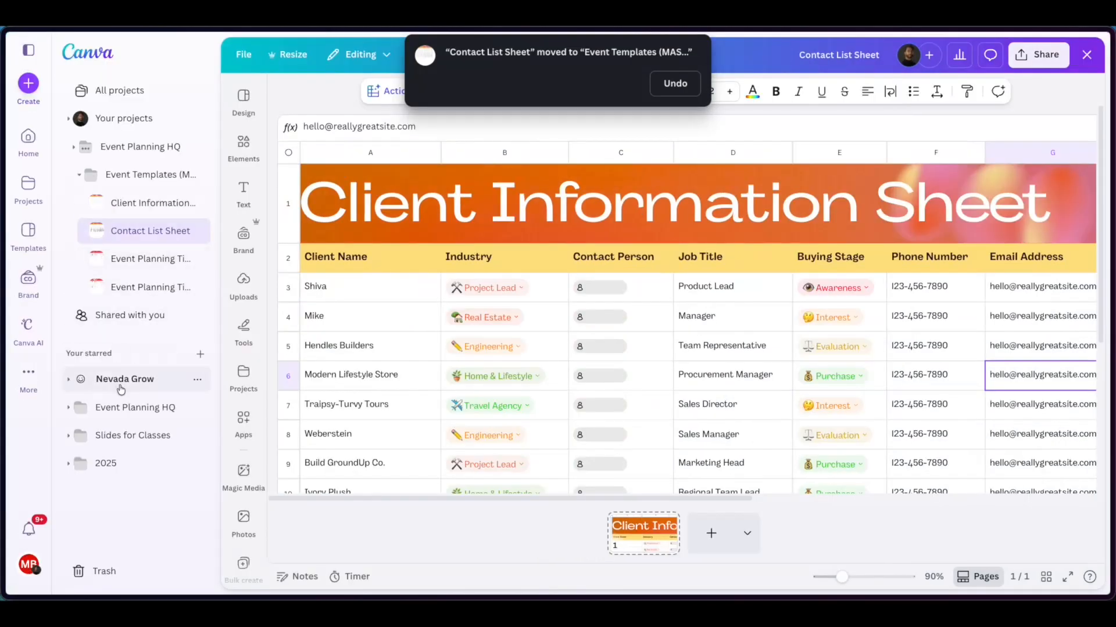
pyautogui.click(138, 410)
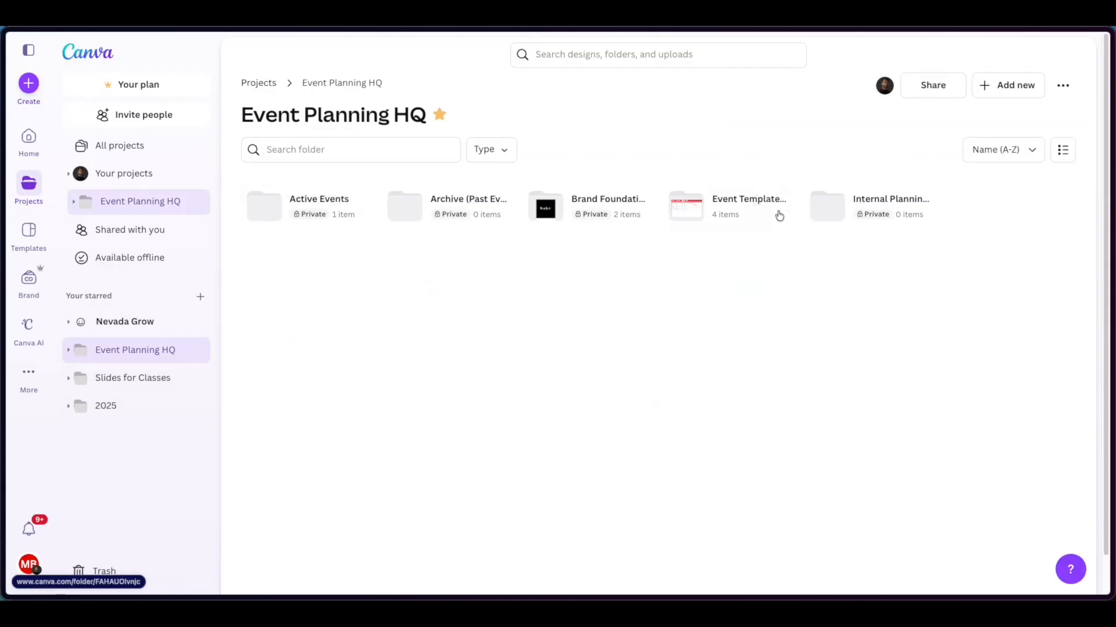
pyautogui.click(747, 209)
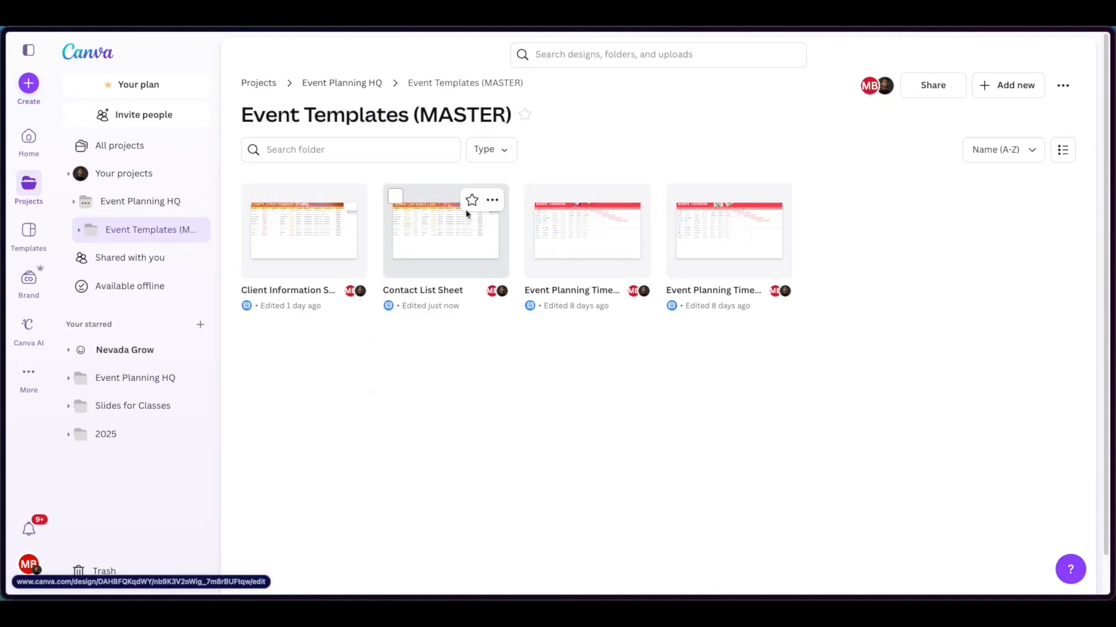
# Make a copy of the Contact List Sheet within the Event Templates (MASTER) folder.
pyautogui.click(491, 200)
pyautogui.click(492, 200)
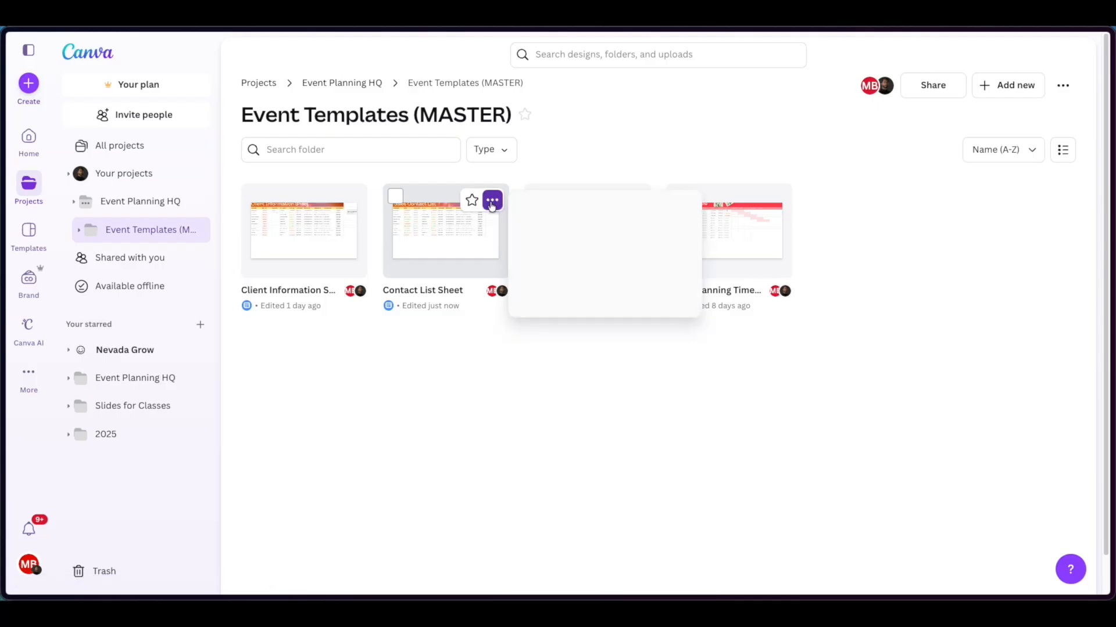
pyautogui.click(474, 365)
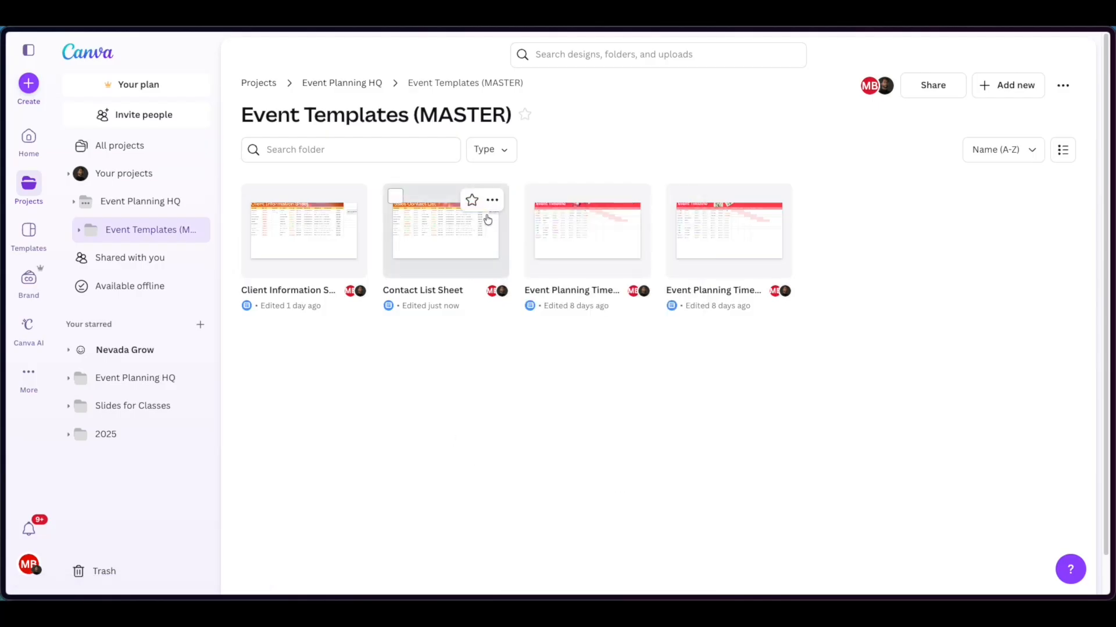
pyautogui.click(492, 201)
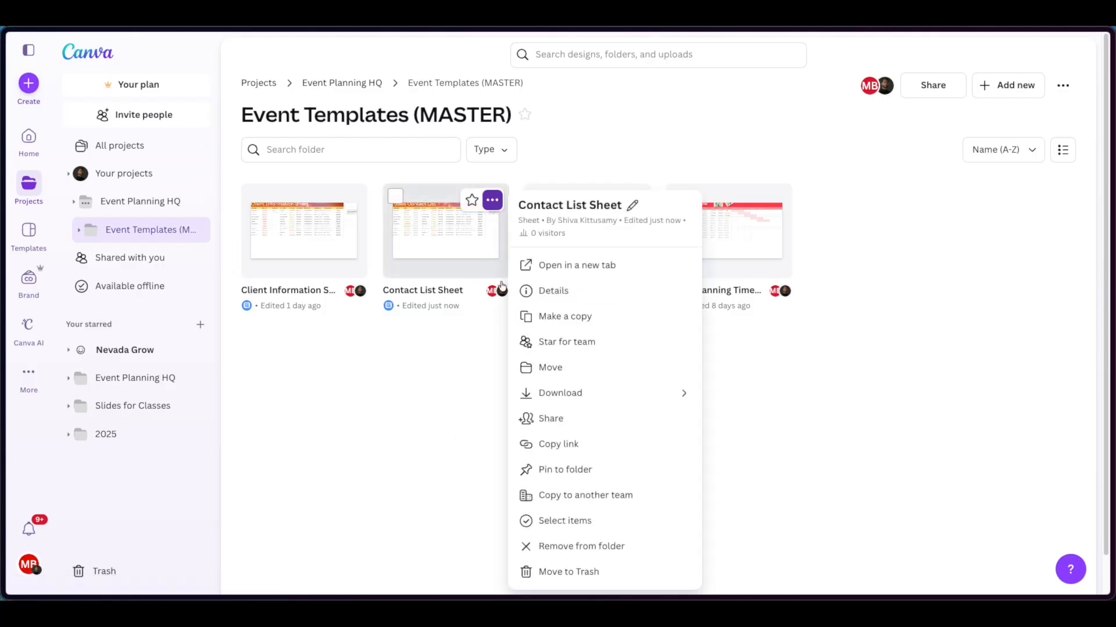
pyautogui.click(546, 317)
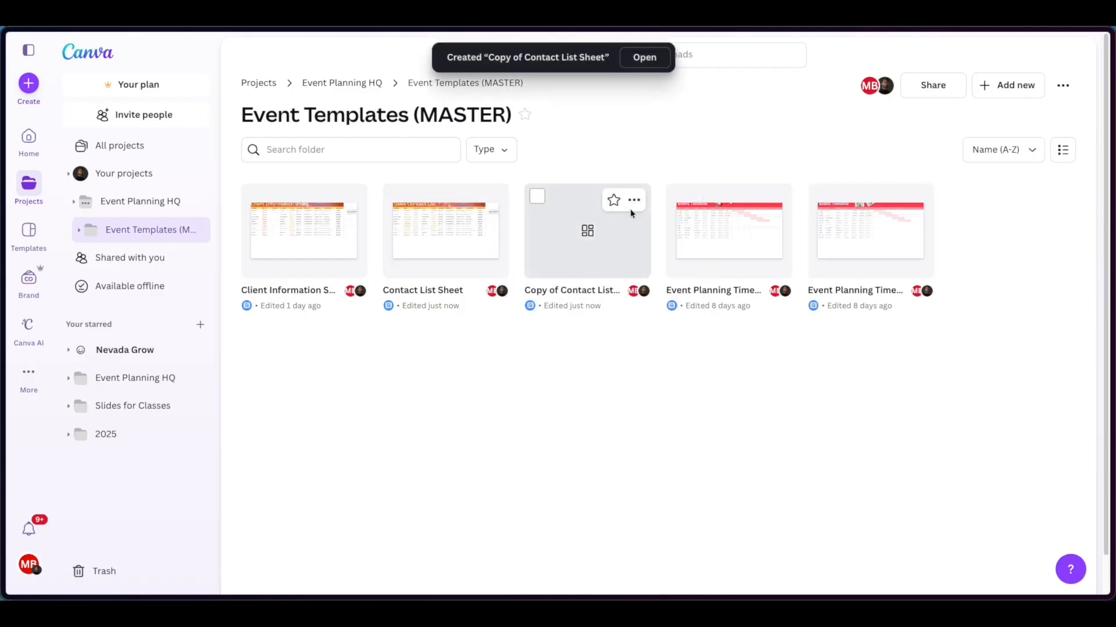
# Open the copied sheet and rename it as the Client List for the client, by first name, & UNR Extension.
pyautogui.click(645, 58)
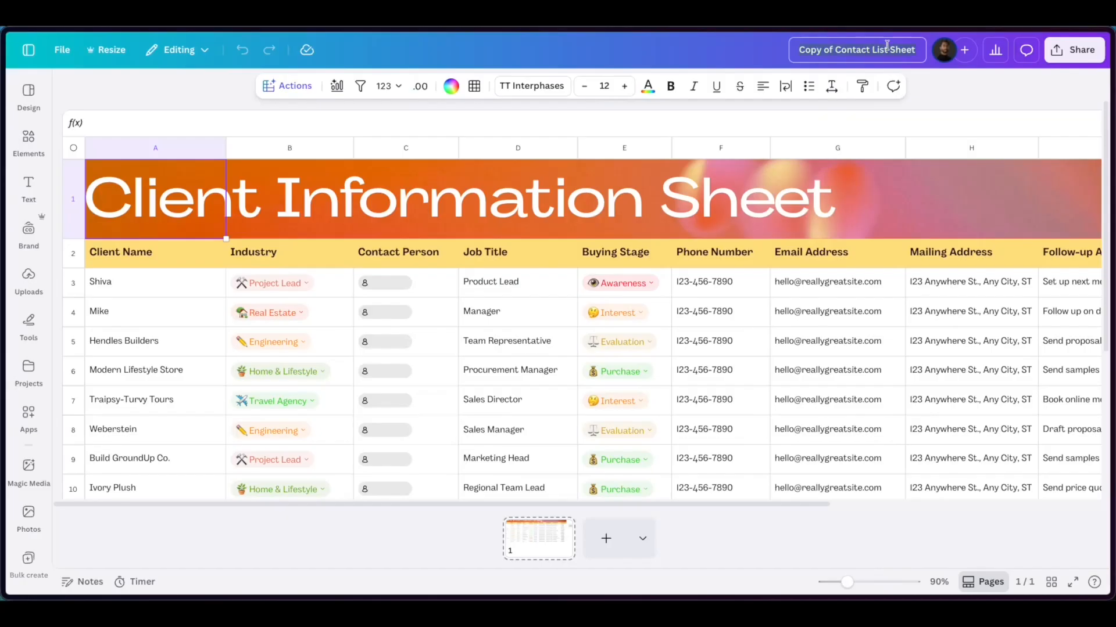
pyautogui.click(887, 44)
pyautogui.write('Conta')
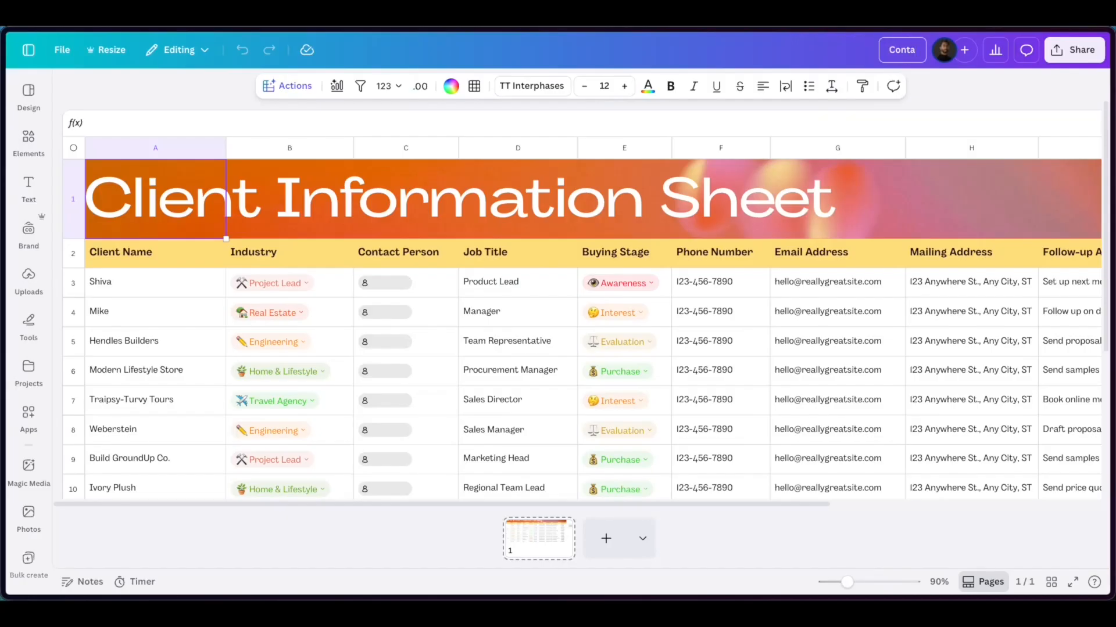
pyautogui.press('BackSpace')
pyautogui.press('BackSpace')
pyautogui.press('BackSpace')
pyautogui.press('BackSpace')
pyautogui.write('lient List For Shiva & UNR Extension')
pyautogui.press('Return')
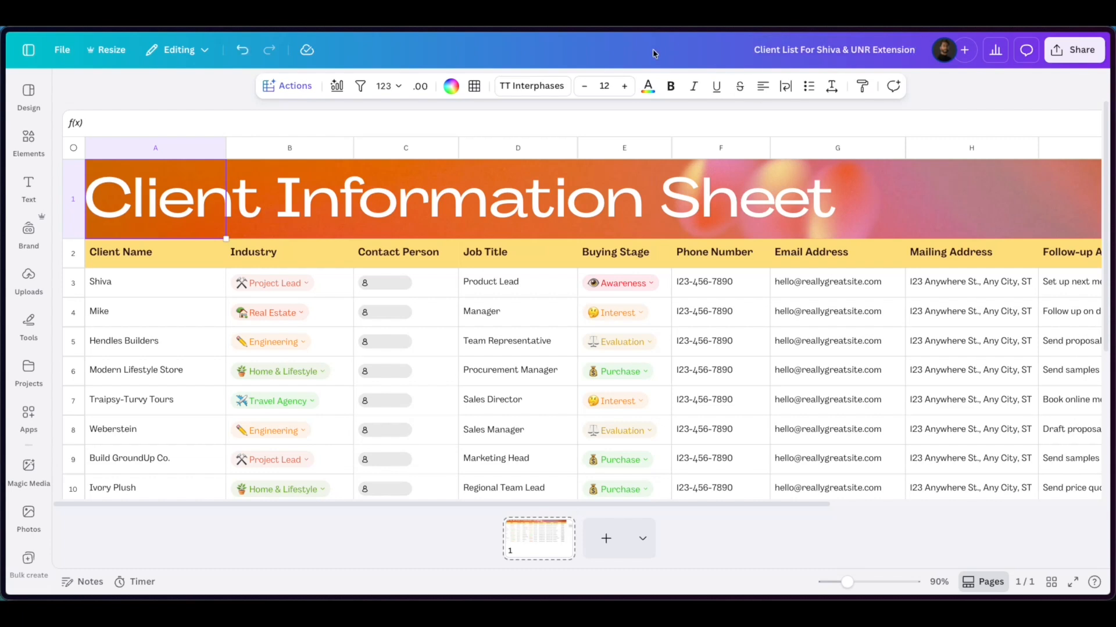
# Move the renamed client list into the client's named folder under Event Planning HQ > Active Events.
pyautogui.click(62, 40)
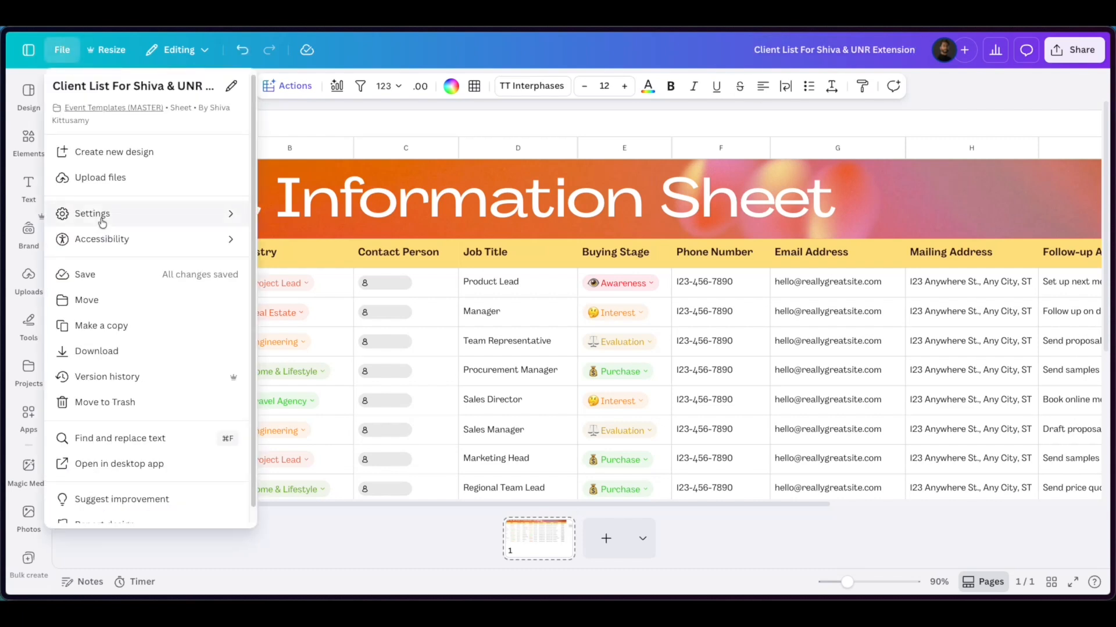
pyautogui.press('Escape')
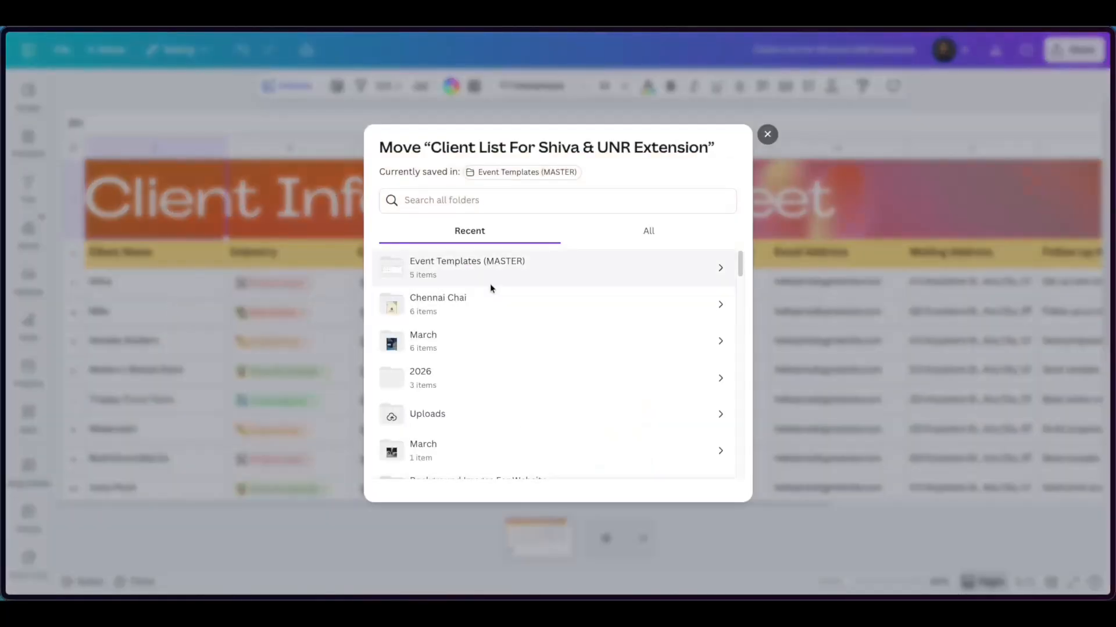
pyautogui.scroll(-6, 530, 343)
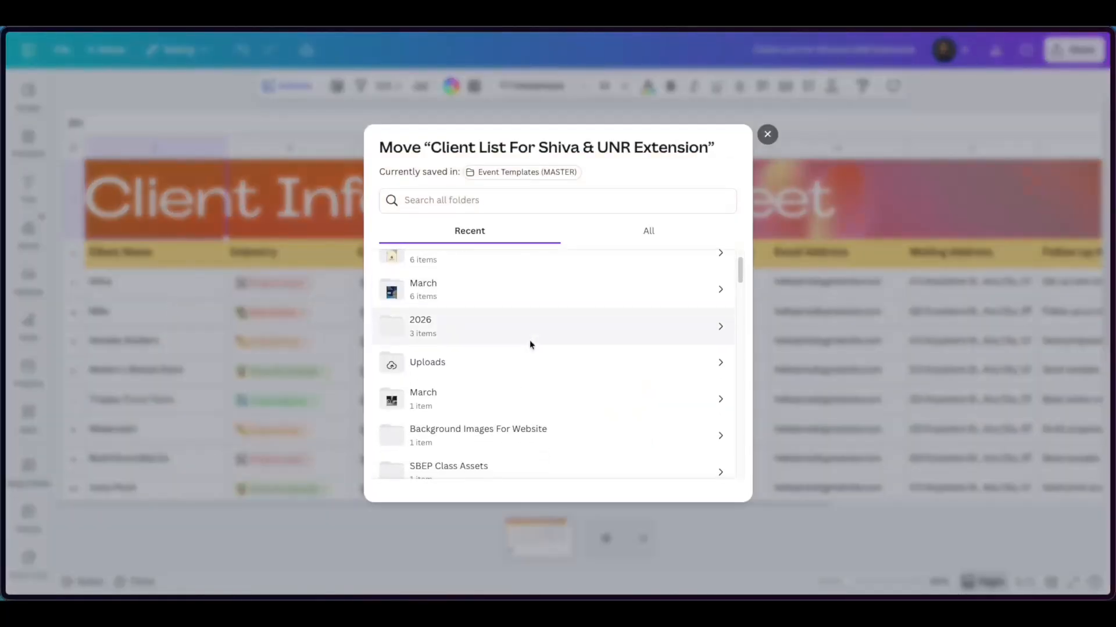
pyautogui.scroll(1, 528, 358)
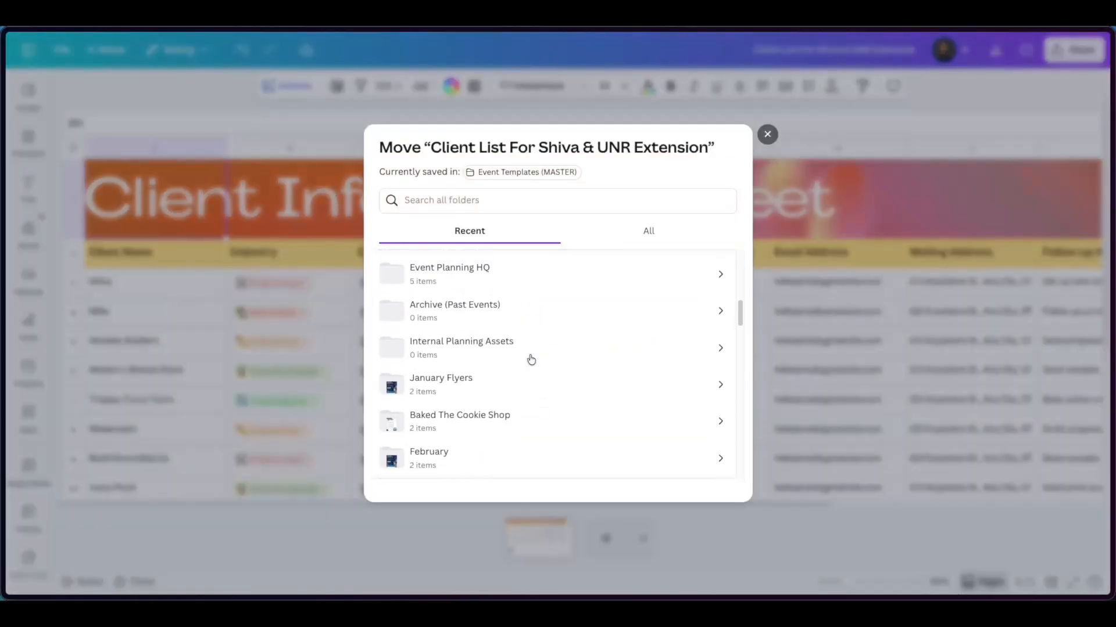
pyautogui.click(511, 276)
pyautogui.click(511, 272)
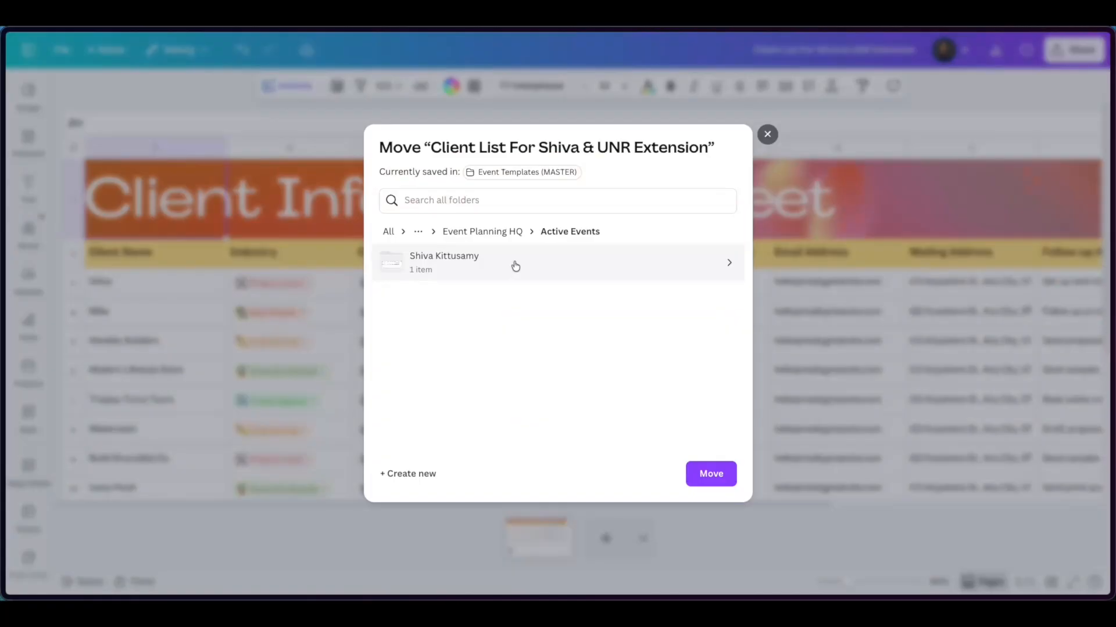
pyautogui.click(514, 266)
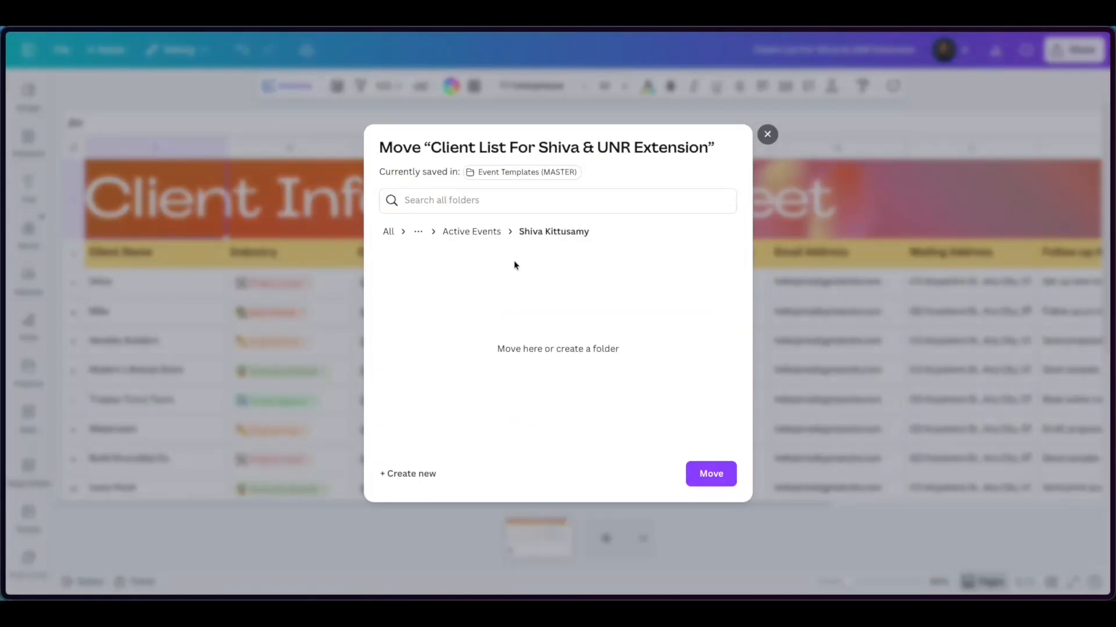
pyautogui.click(713, 472)
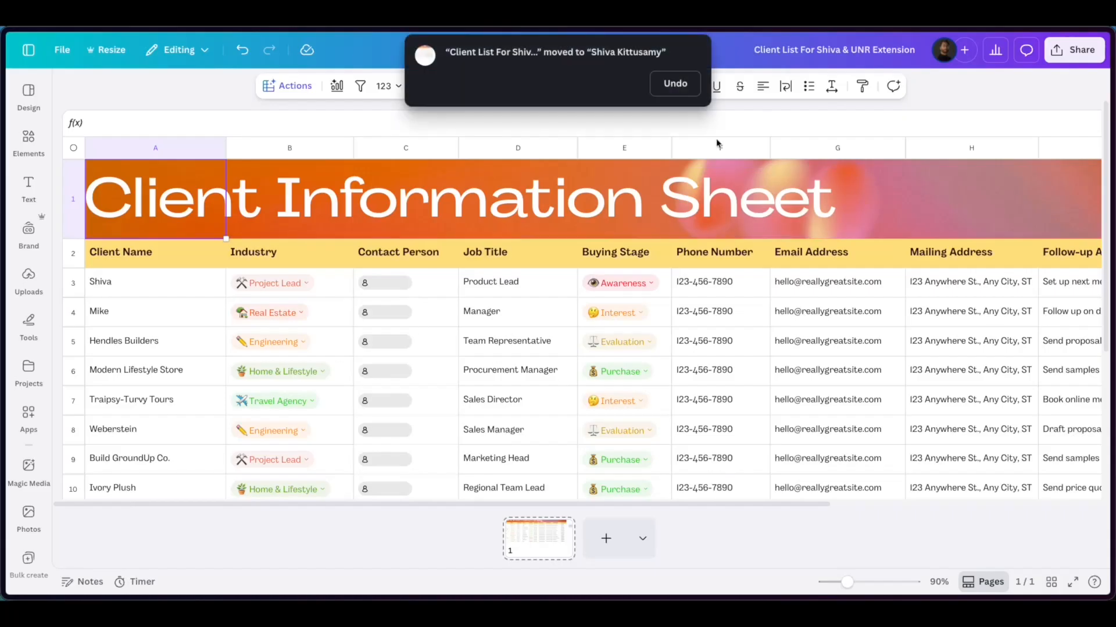
# Go to the client's folder under Event Planning HQ > Active Events and open the client list stored there.
pyautogui.click(27, 50)
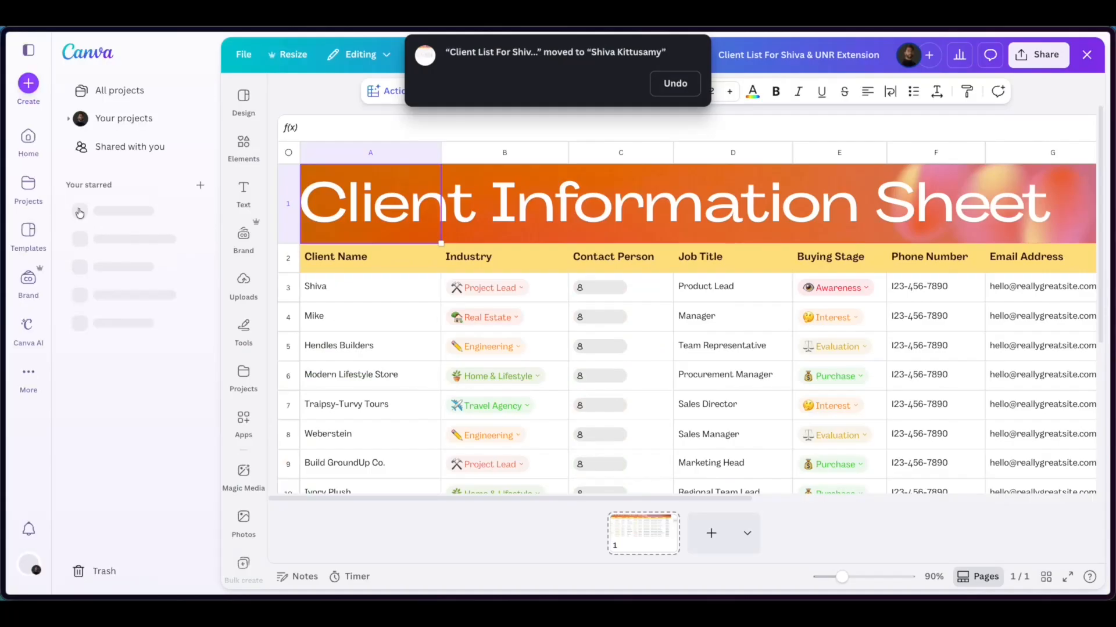
pyautogui.click(145, 382)
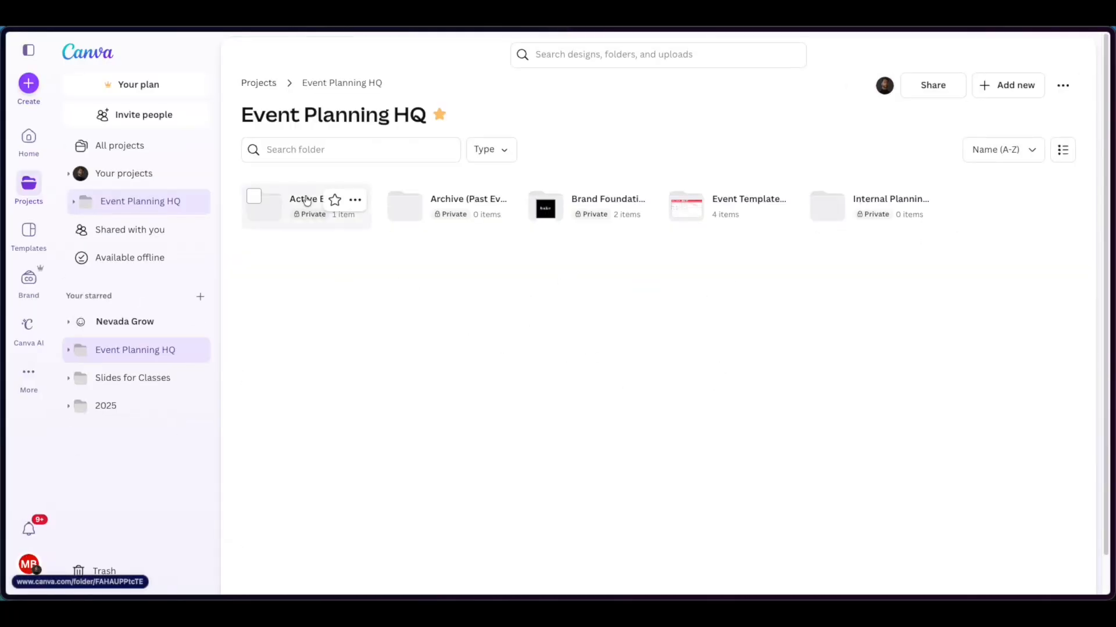
pyautogui.click(302, 201)
pyautogui.click(301, 203)
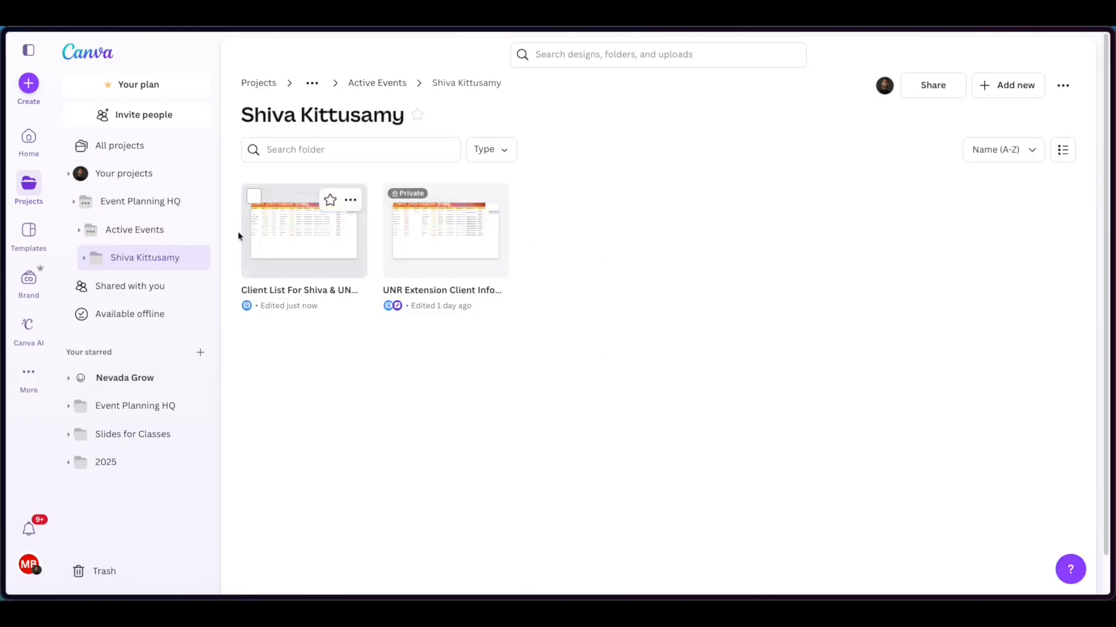
pyautogui.click(291, 262)
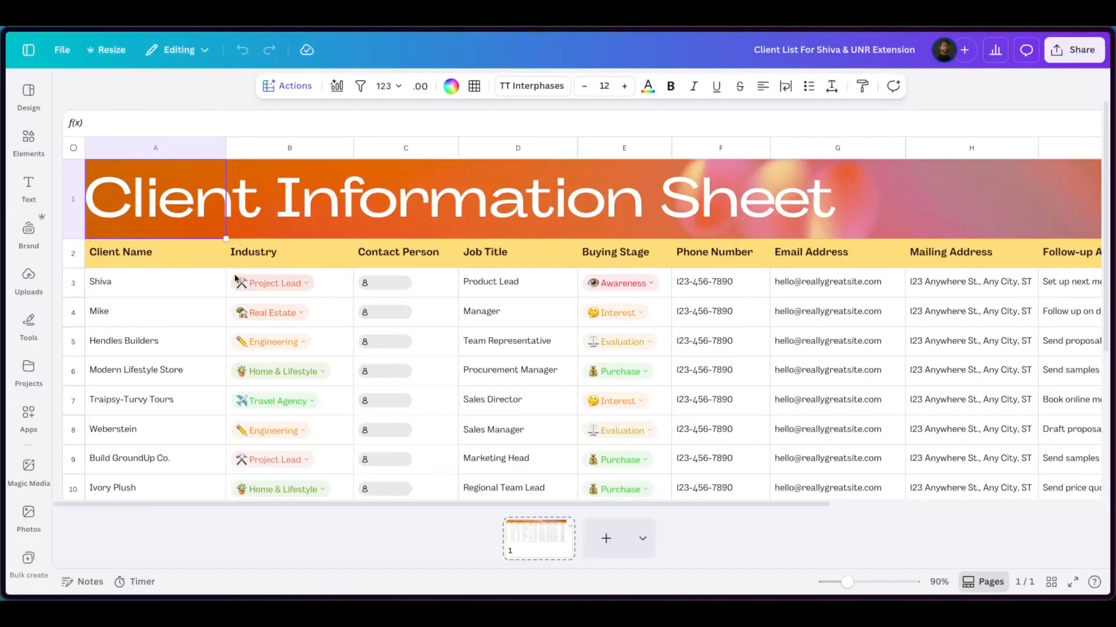
pyautogui.click(187, 295)
pyautogui.moveTo(187, 295); pyautogui.dragTo(197, 385)
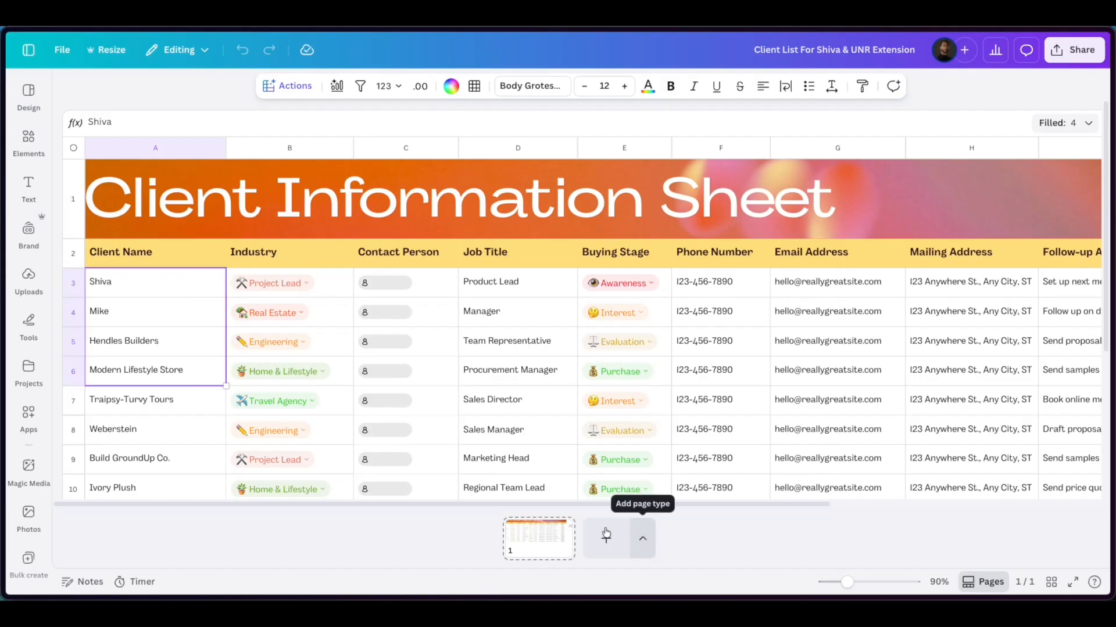
pyautogui.click(642, 550)
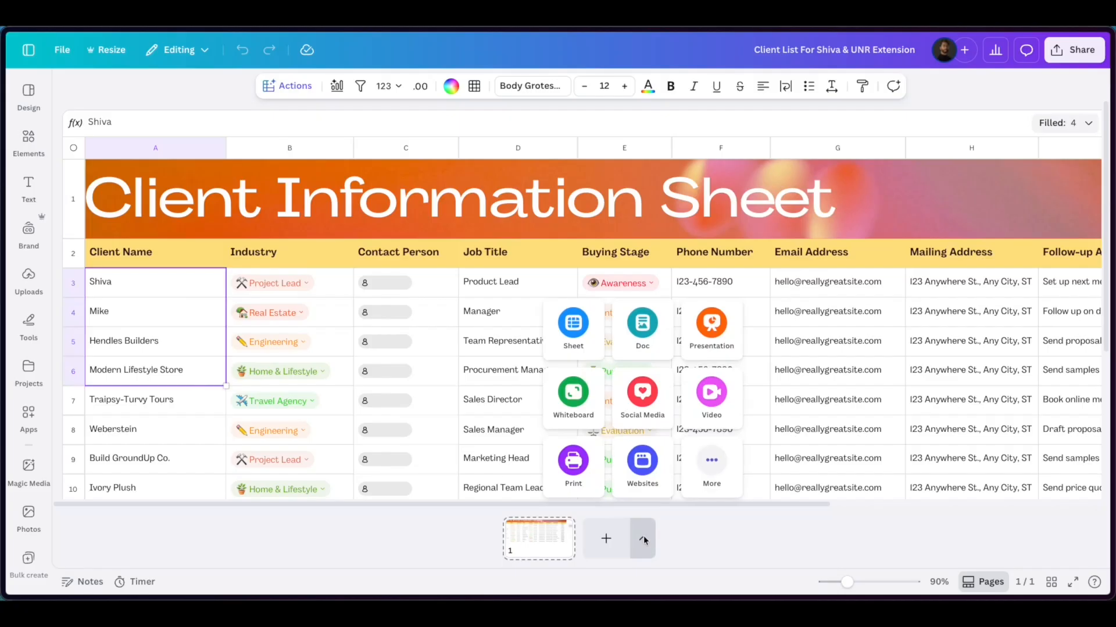
pyautogui.click(644, 543)
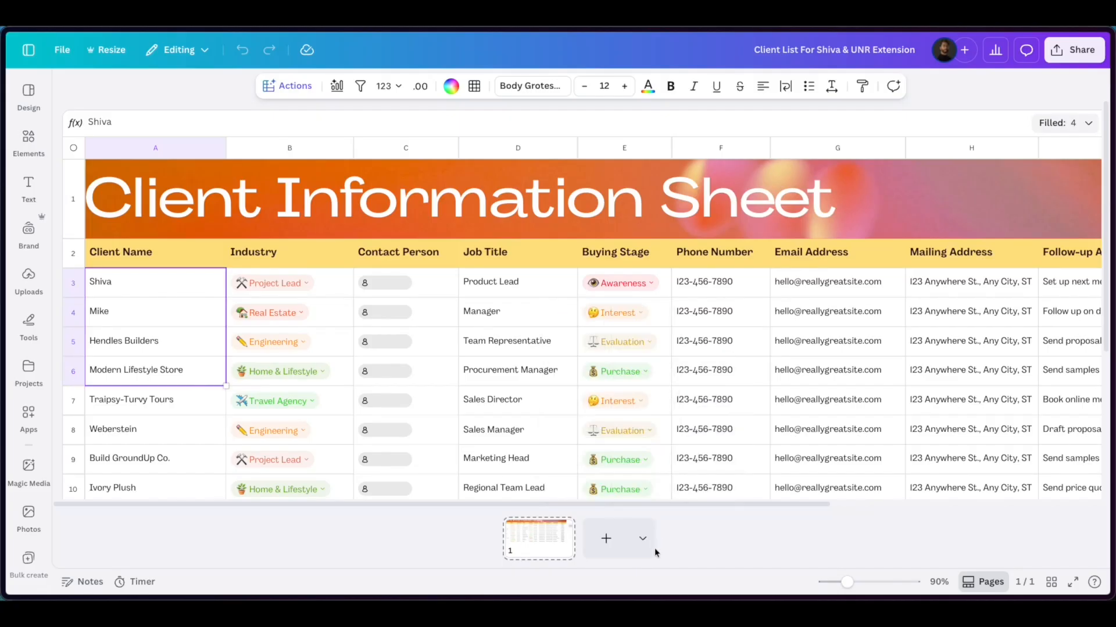
# Add a Doc page after the sheet page and place the text cursor in its empty heading.
pyautogui.click(645, 549)
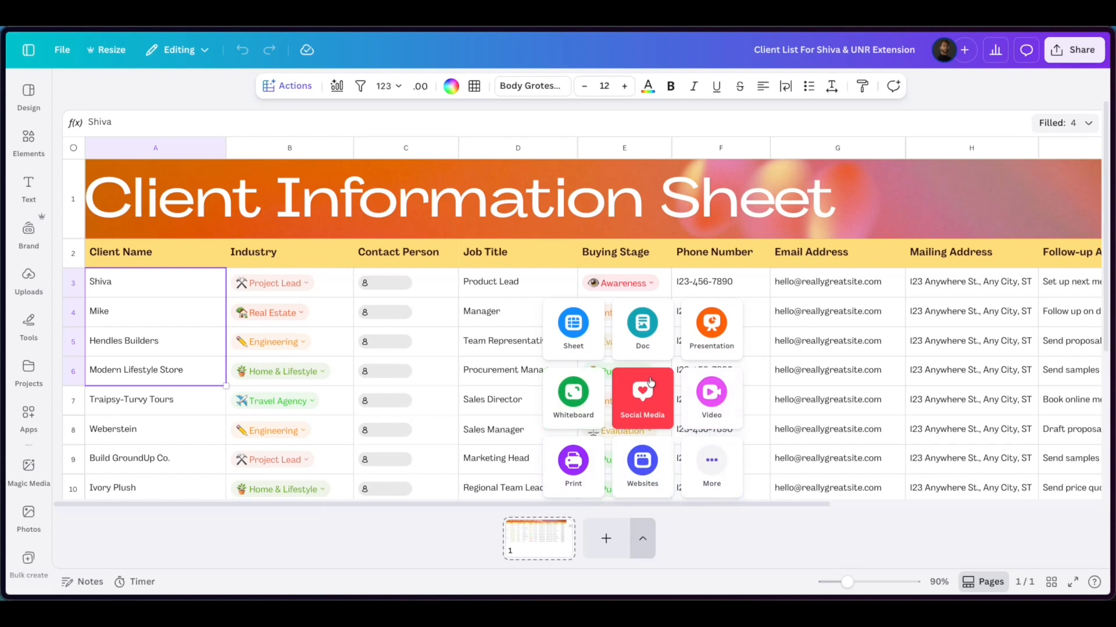
pyautogui.click(642, 324)
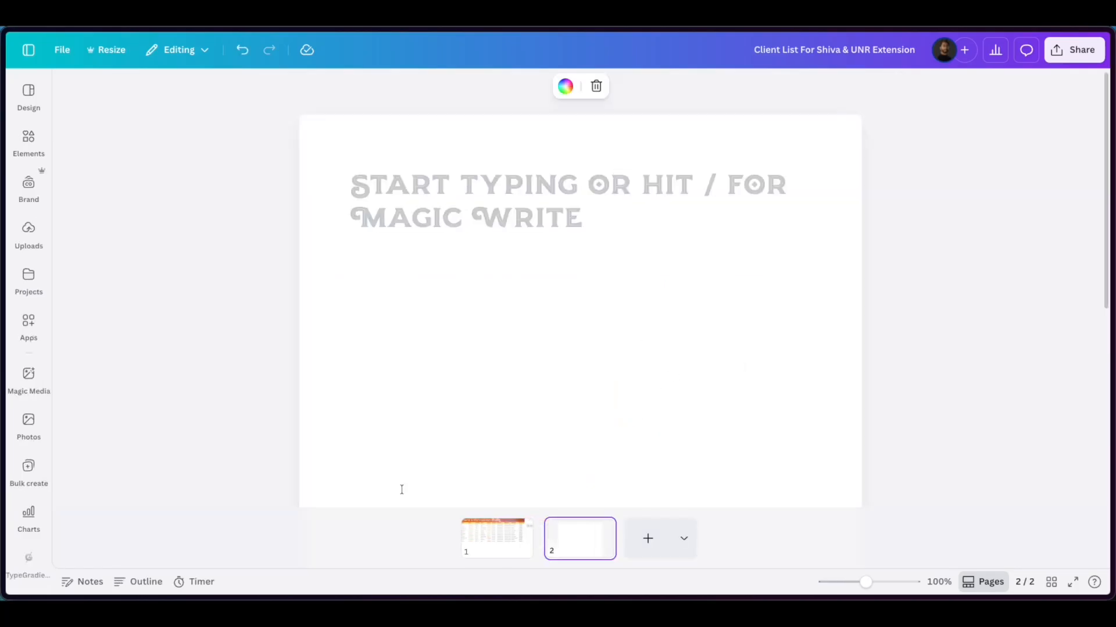
pyautogui.click(455, 176)
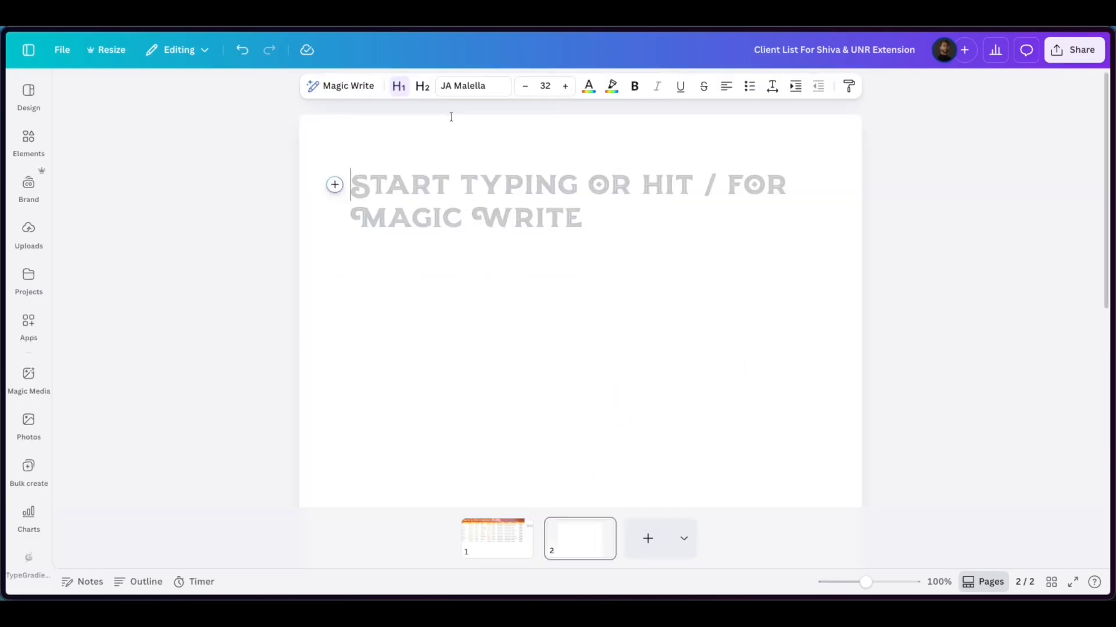
# Set the Doc page heading's font to Canva Sans and enter "Notes With" followed by the client's first name.
pyautogui.write('Hi')
pyautogui.press('BackSpace')
pyautogui.press('BackSpace')
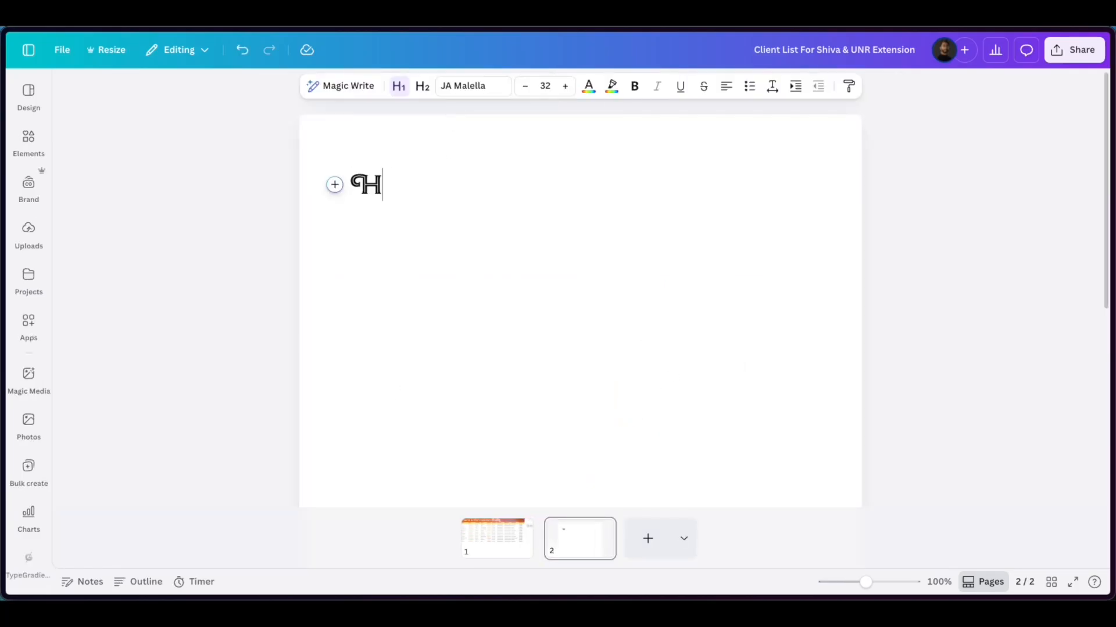
pyautogui.click(471, 87)
pyautogui.click(204, 412)
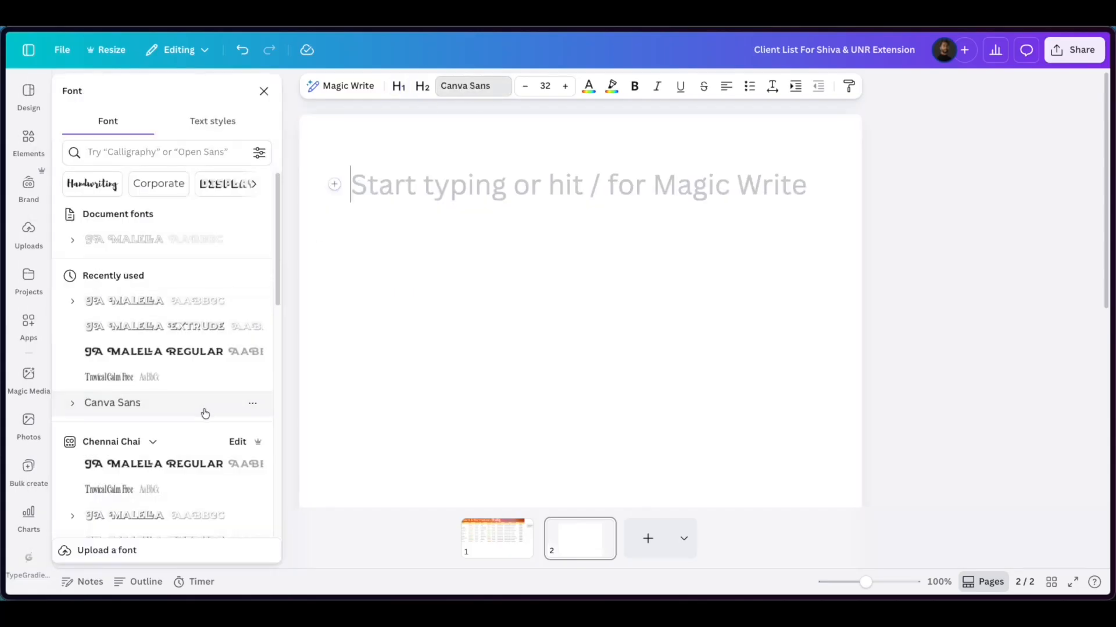
pyautogui.write('N')
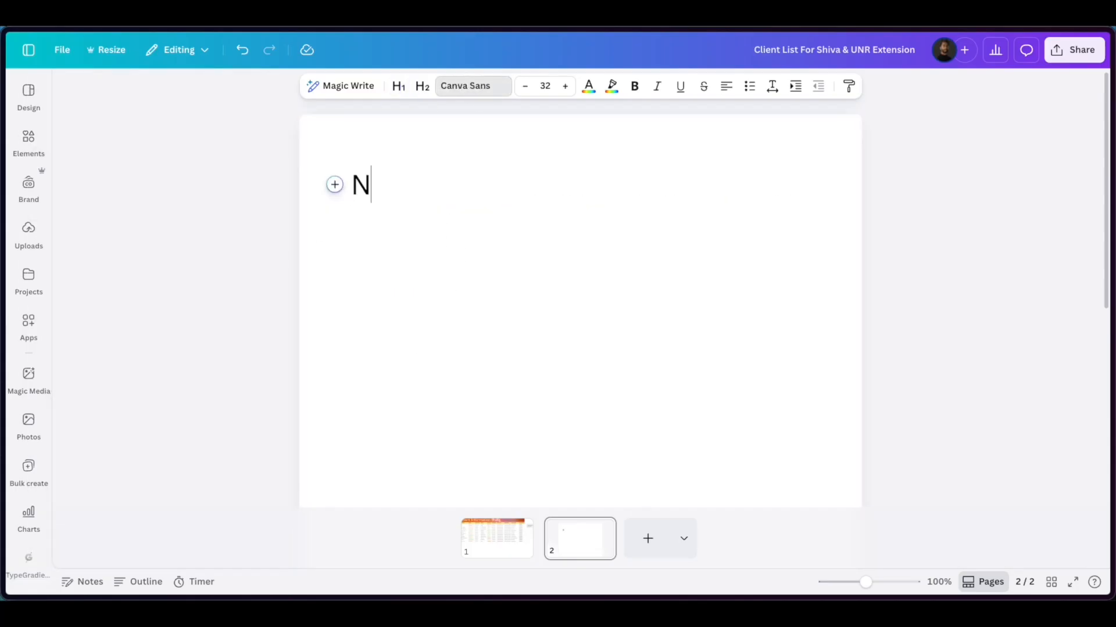
pyautogui.write('otes With Shiva')
pyautogui.press('Return')
pyautogui.press('Return')
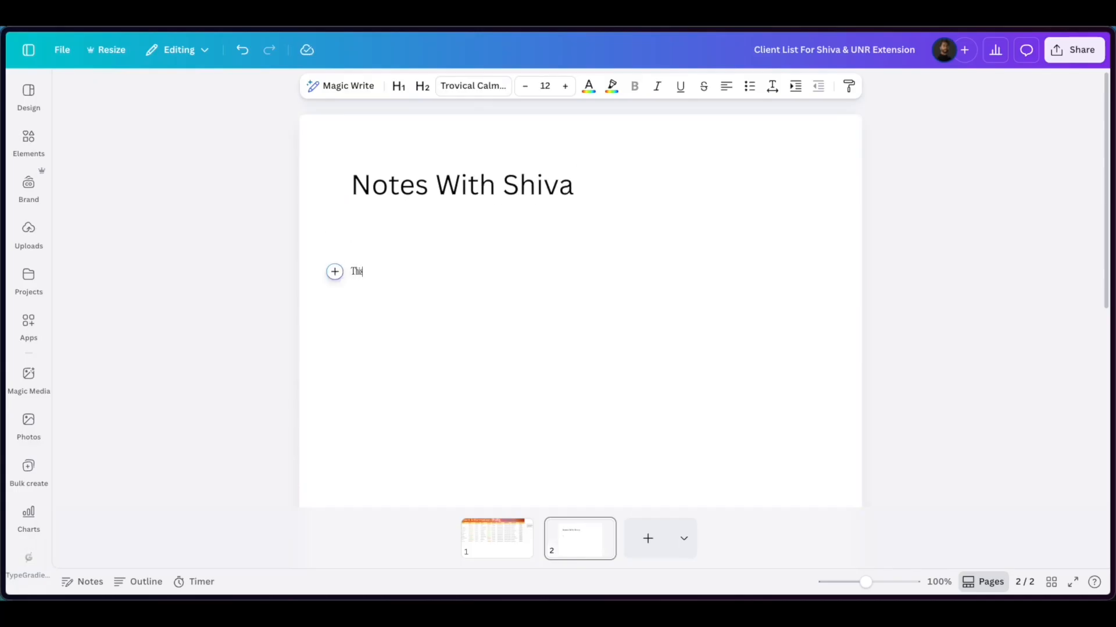
# Begin the body line below the heading with "This" and set that word in Canva Sans.
pyautogui.click(471, 85)
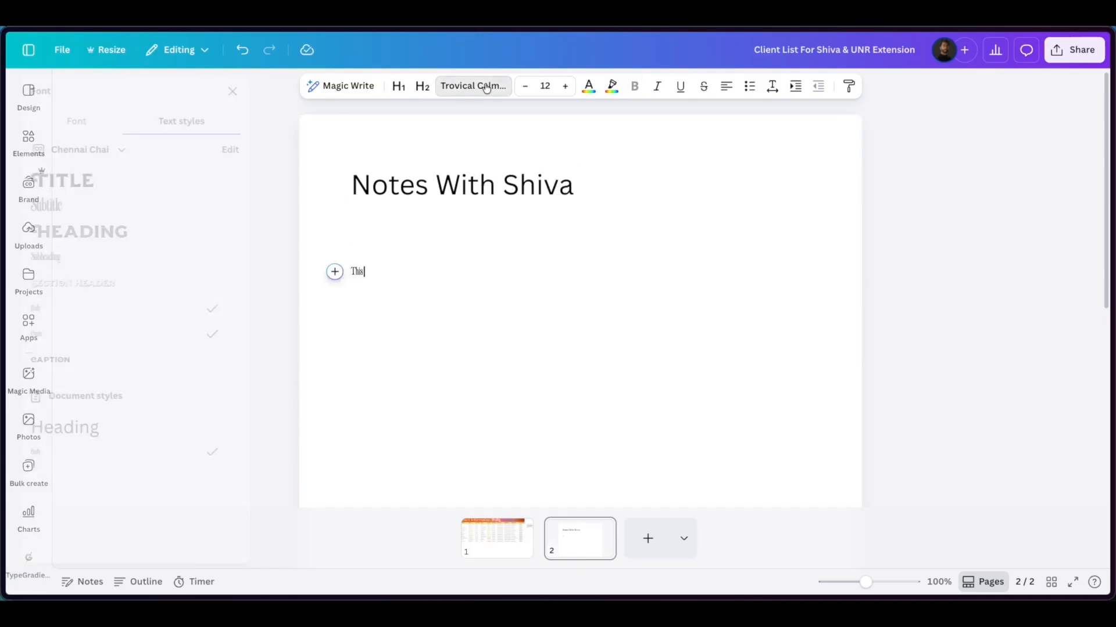
pyautogui.click(119, 121)
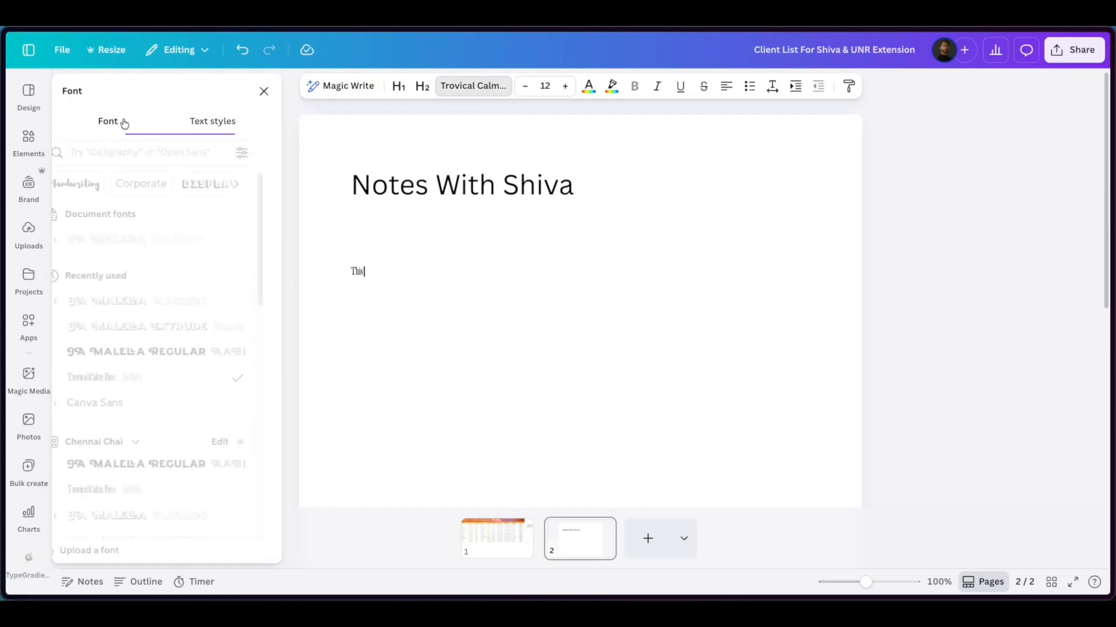
pyautogui.click(157, 240)
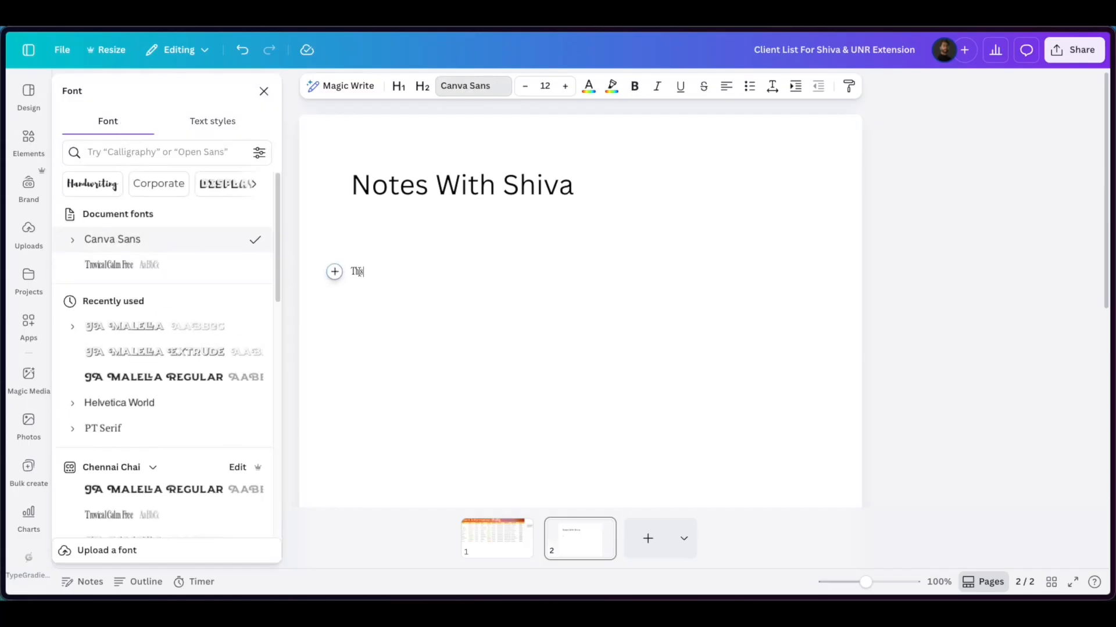
pyautogui.doubleClick(360, 272)
pyautogui.click(189, 241)
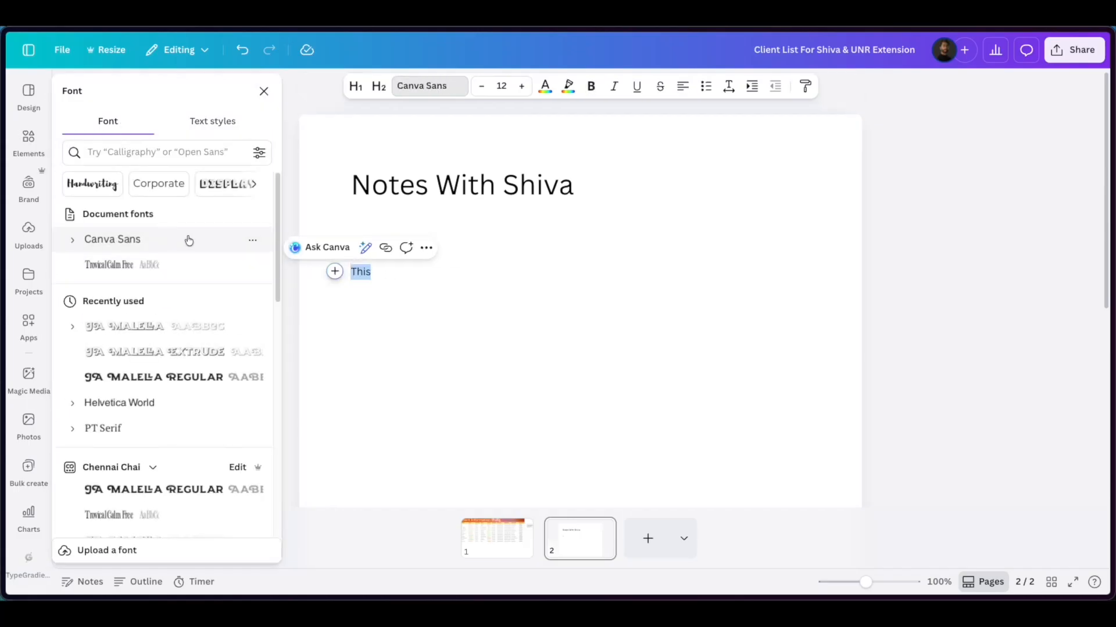
pyautogui.click(410, 276)
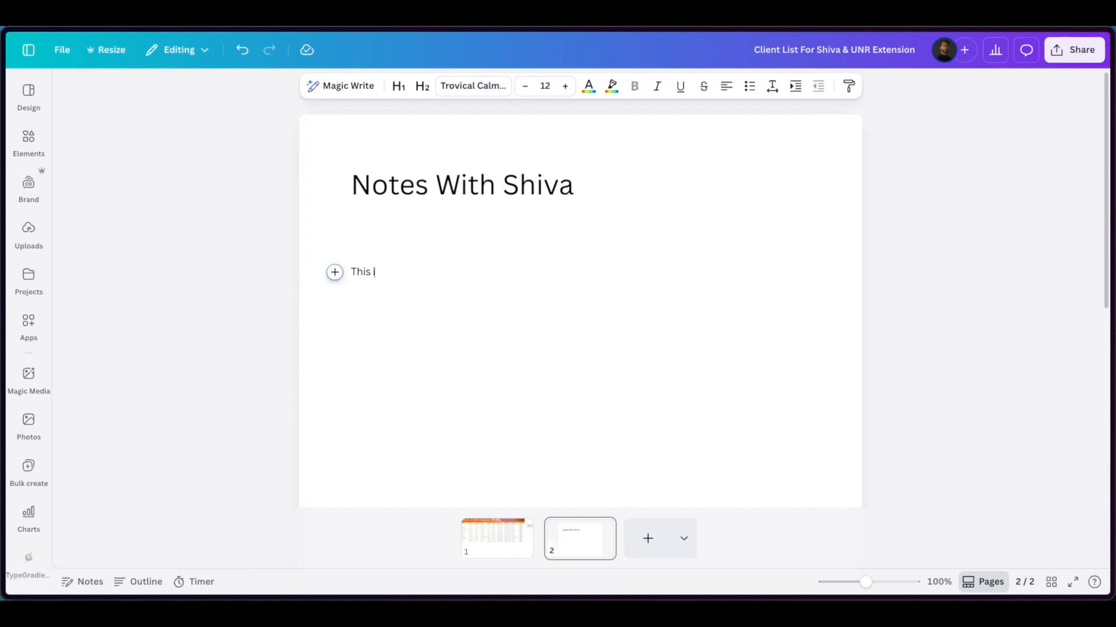
# Complete the body line with "is client notes......." and set the whole line in Canva Sans.
pyautogui.write('is client notes==')
pyautogui.tripleClick(384, 274)
pyautogui.click(444, 84)
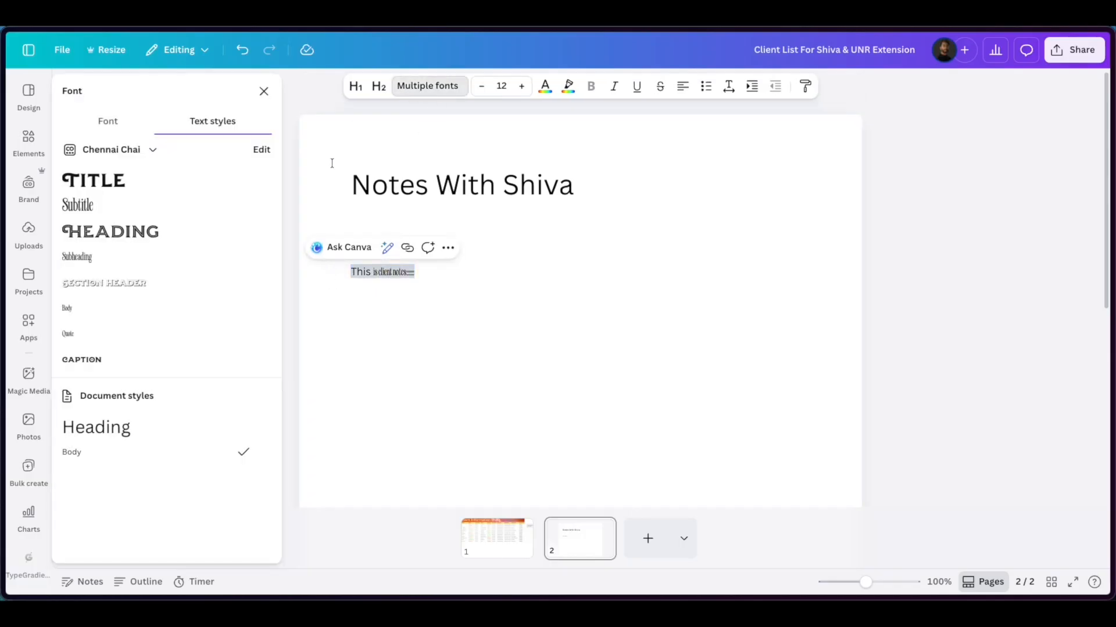
pyautogui.click(110, 119)
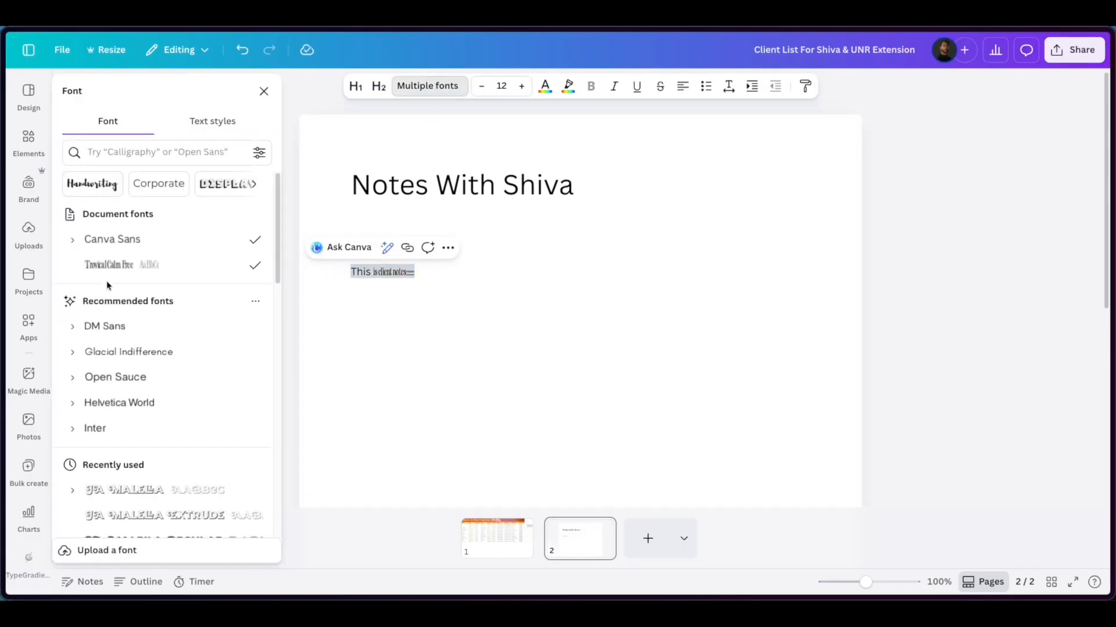
pyautogui.click(114, 240)
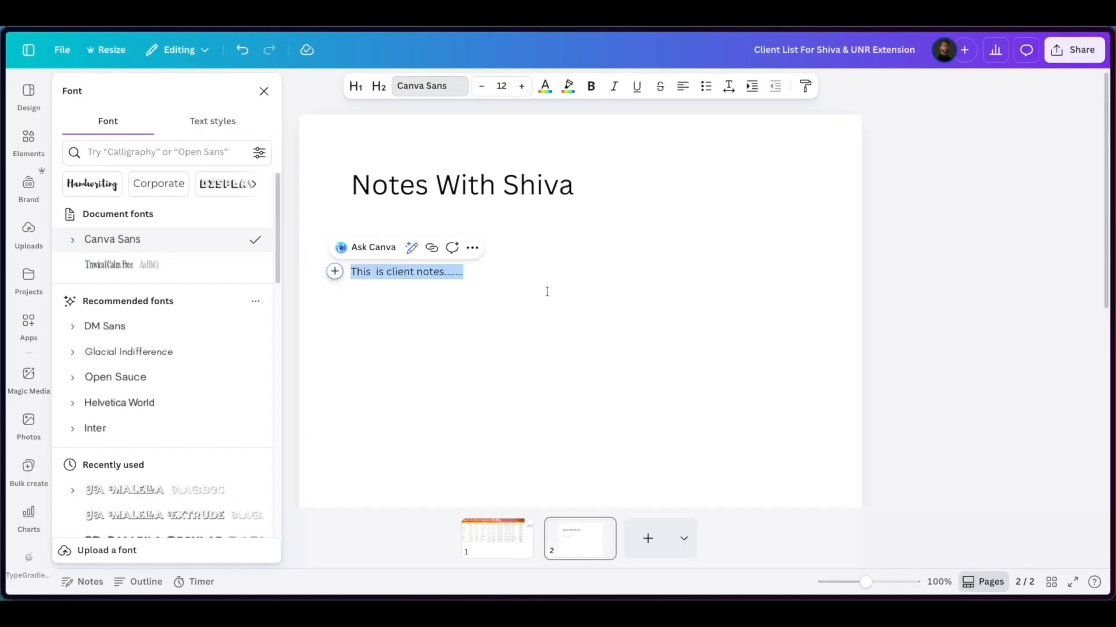
pyautogui.click(525, 295)
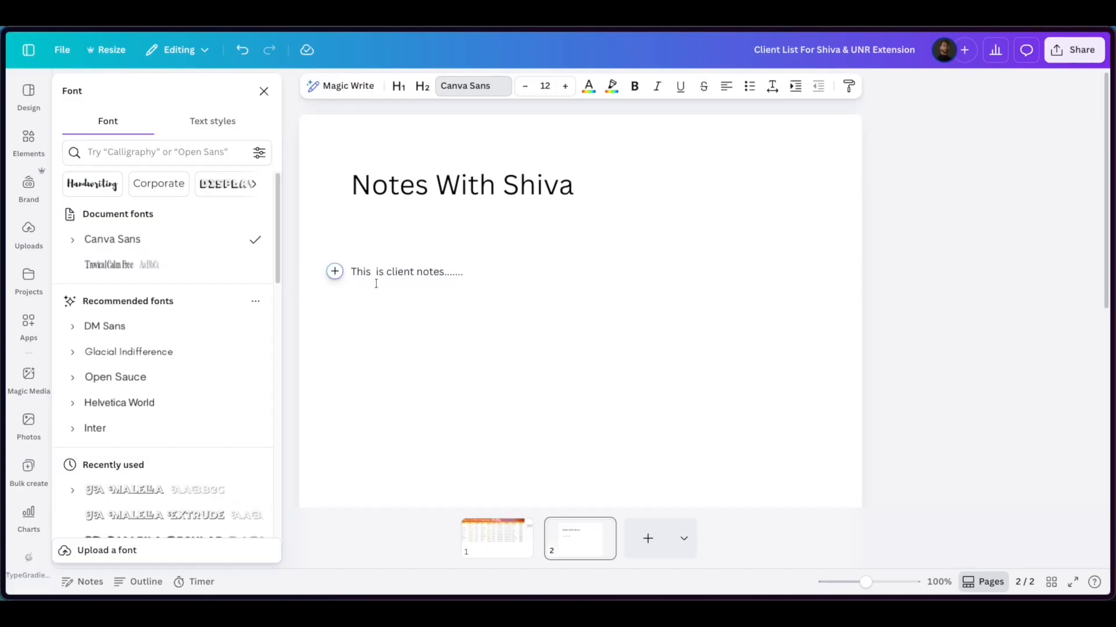
pyautogui.click(263, 92)
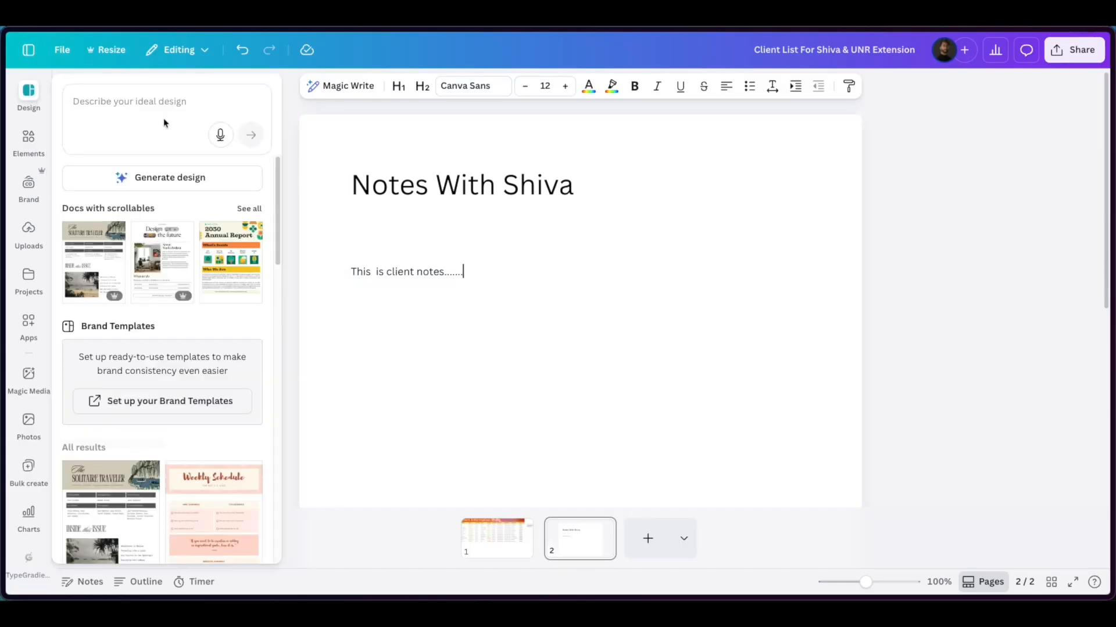
pyautogui.click(495, 551)
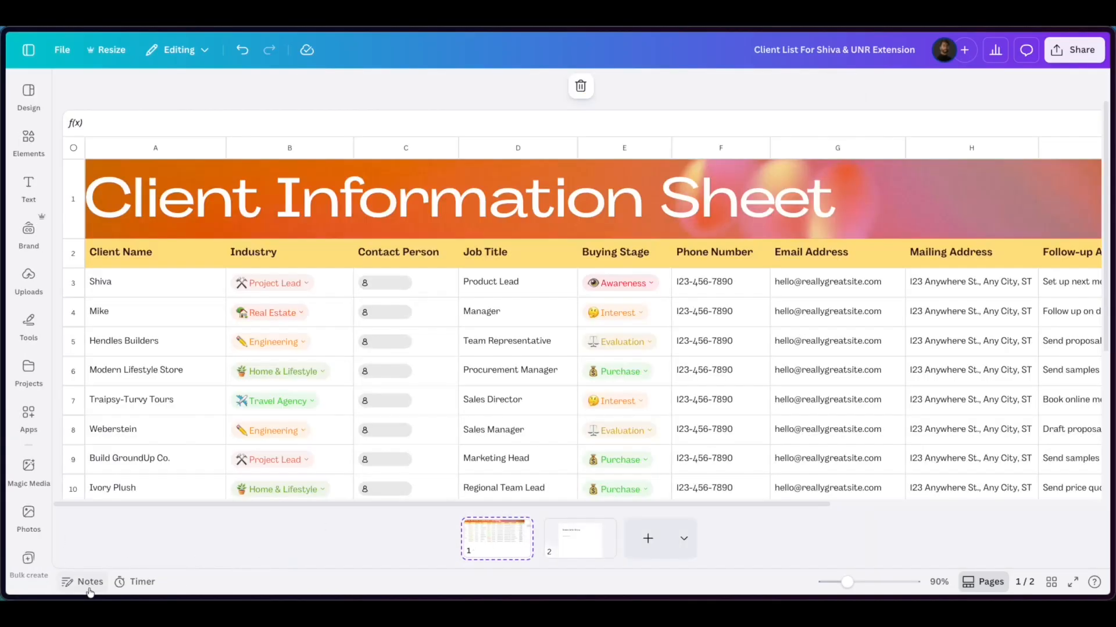
pyautogui.click(89, 590)
pyautogui.click(87, 591)
pyautogui.click(581, 549)
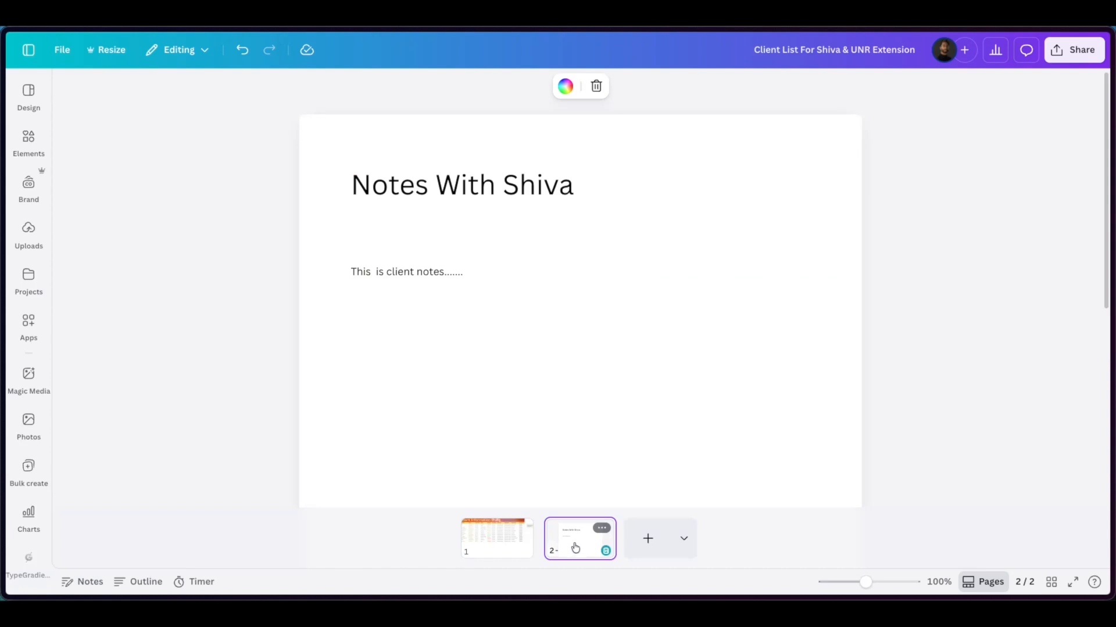
pyautogui.click(684, 539)
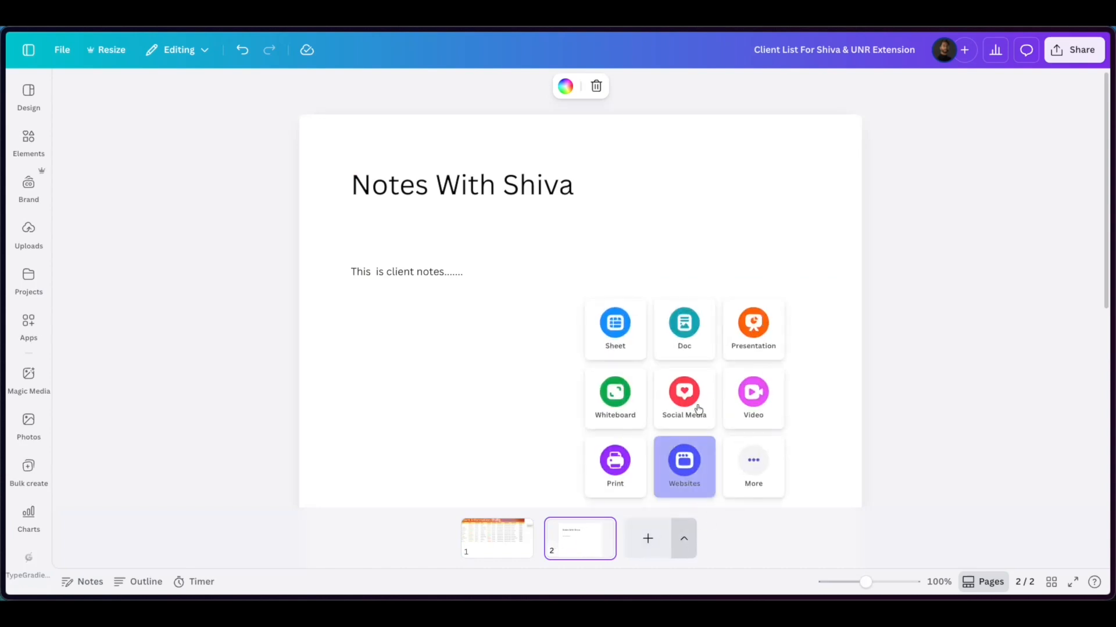
pyautogui.click(819, 520)
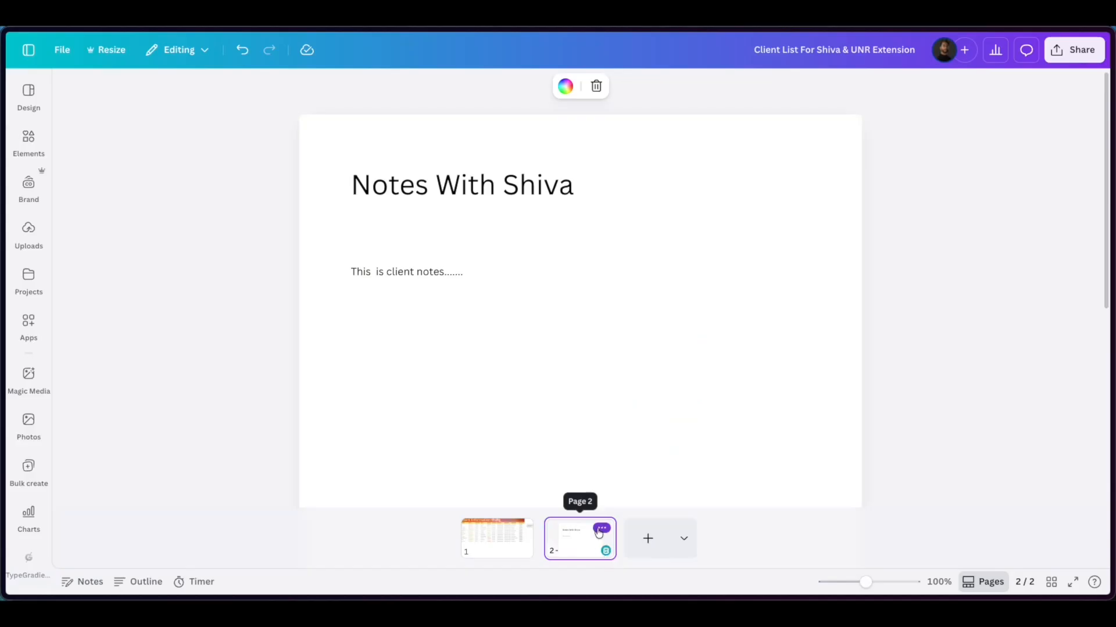
# Copy the link to the notes Doc page and return to the sheet page.
pyautogui.click(602, 529)
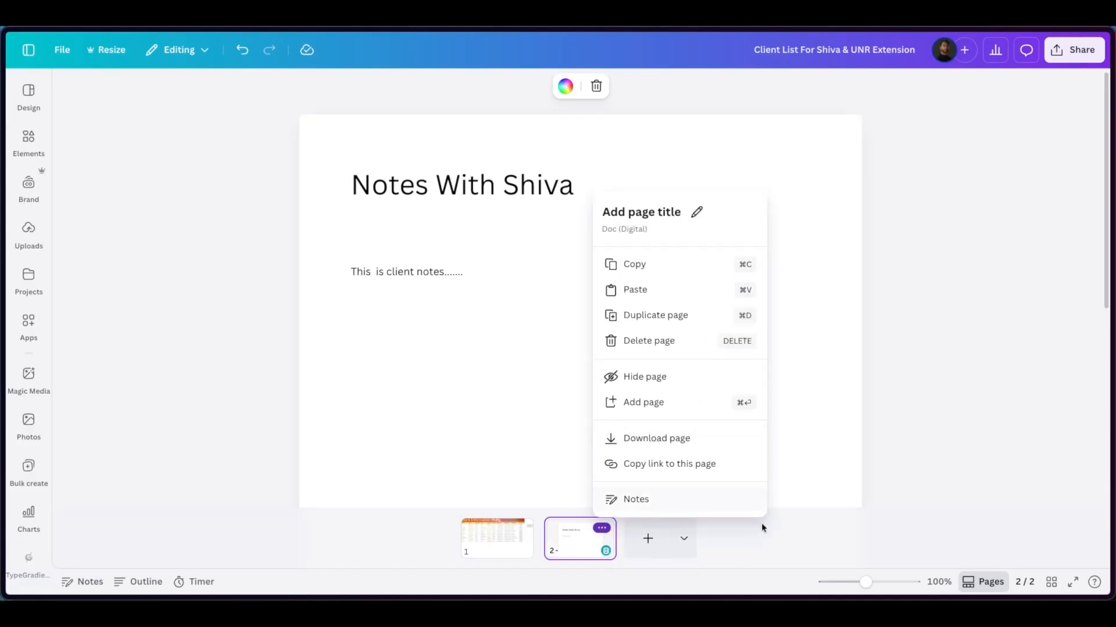
pyautogui.click(722, 470)
pyautogui.click(514, 546)
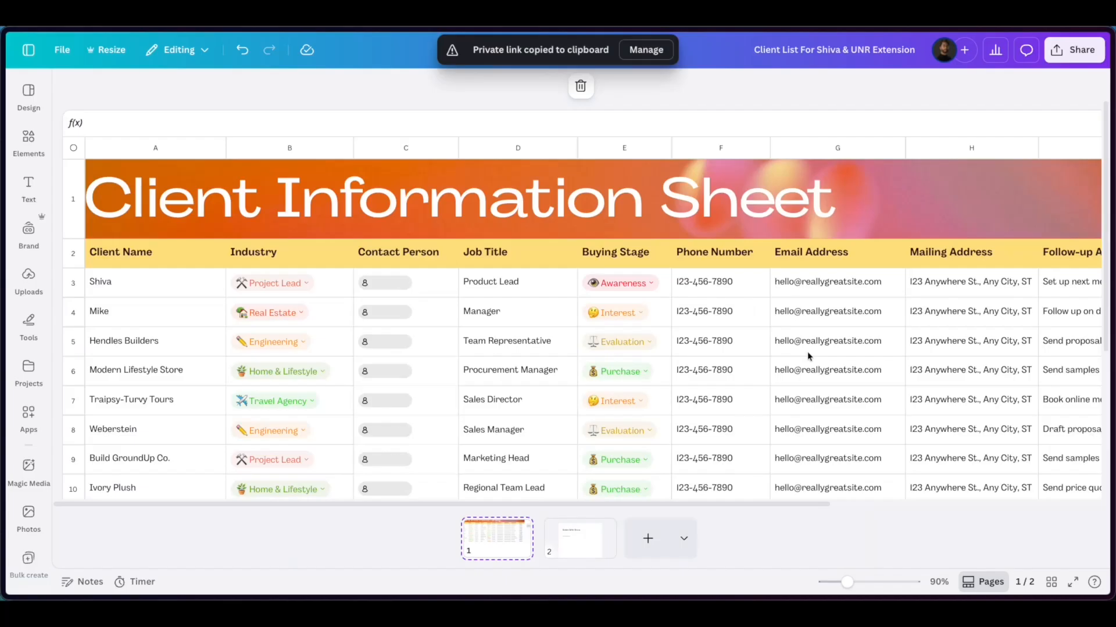
# Rename the Follow-up Action column header in the client sheet to Notes.
pyautogui.hscroll(3, 786, 338)
pyautogui.rightClick(786, 338)
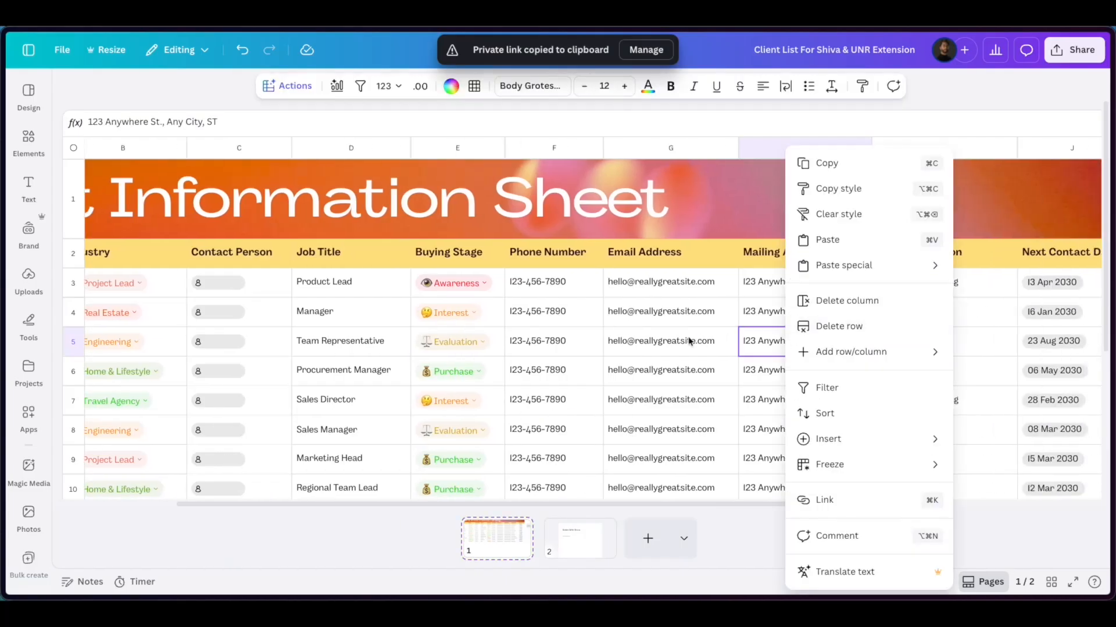
pyautogui.press('Escape')
pyautogui.hscroll(4, 687, 340)
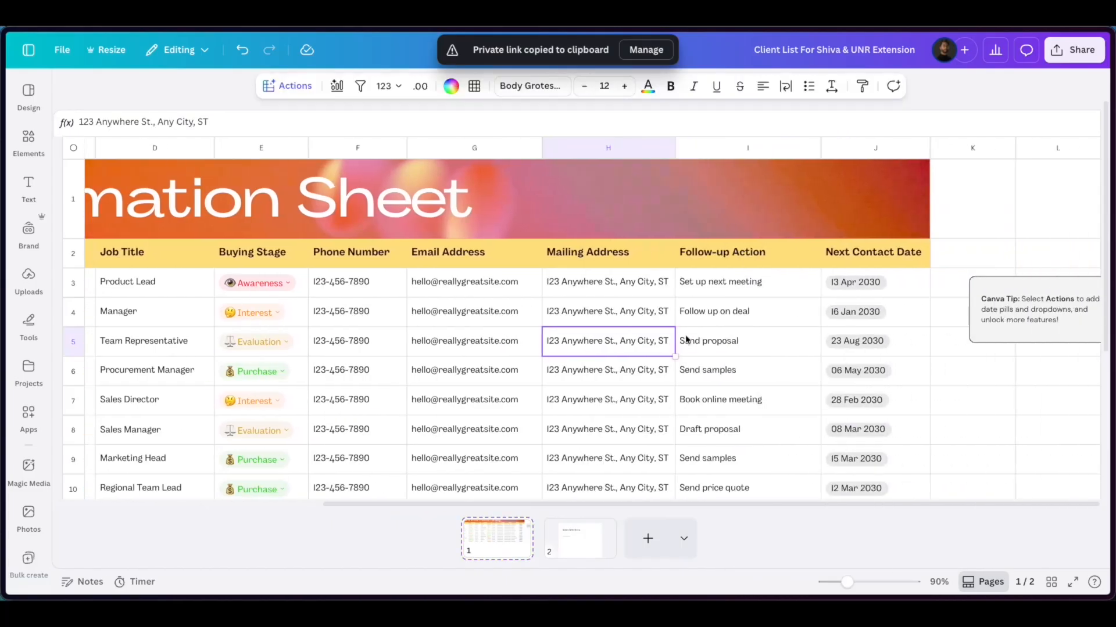
pyautogui.click(767, 253)
pyautogui.click(767, 255)
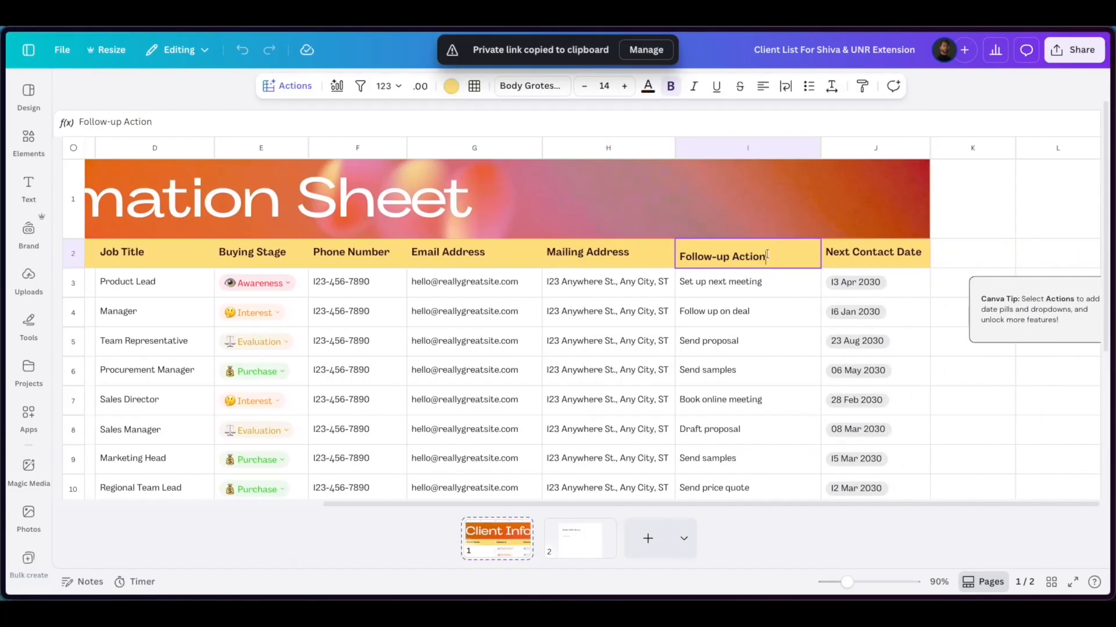
pyautogui.tripleClick(738, 261)
pyautogui.write('Notes')
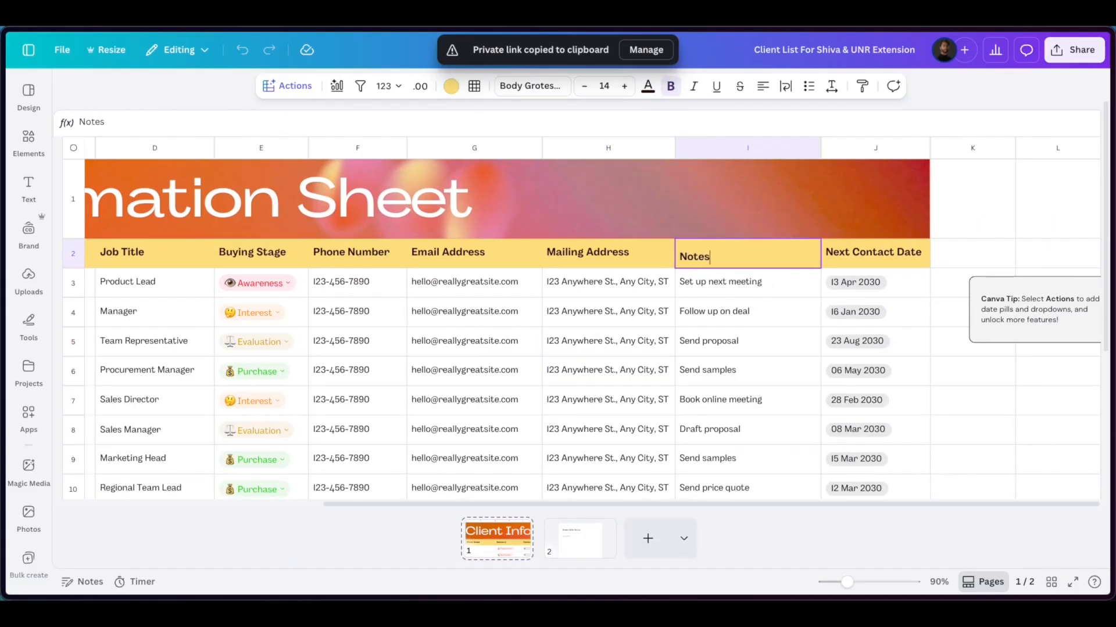
pyautogui.click(754, 291)
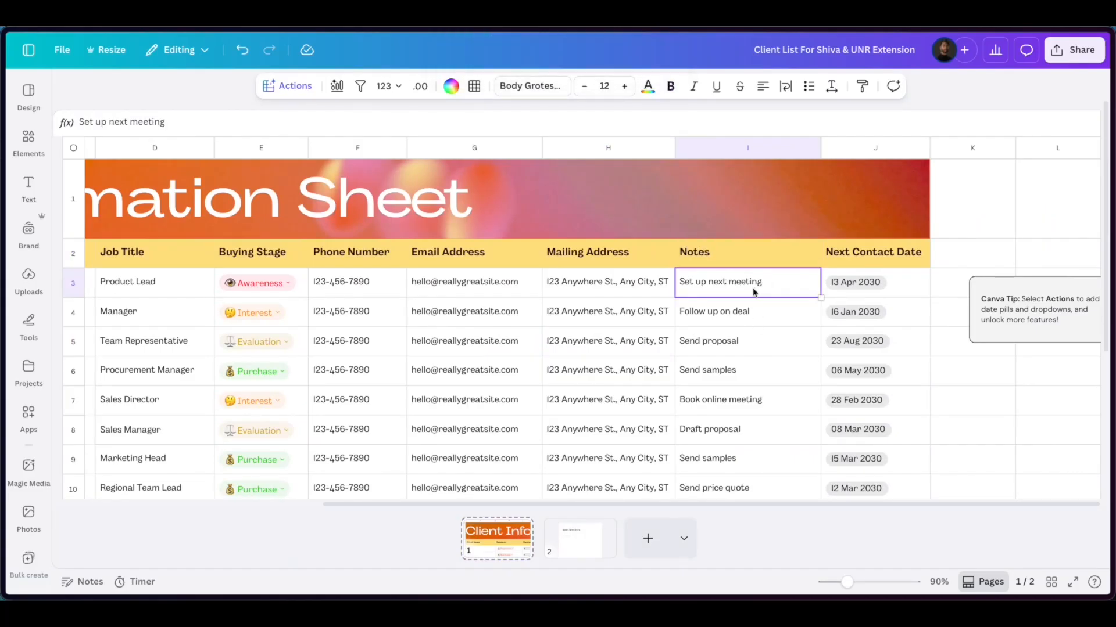
# Replace the first client's entry in the Notes column with the copied link to the Doc page.
pyautogui.hscroll(-5, 752, 287)
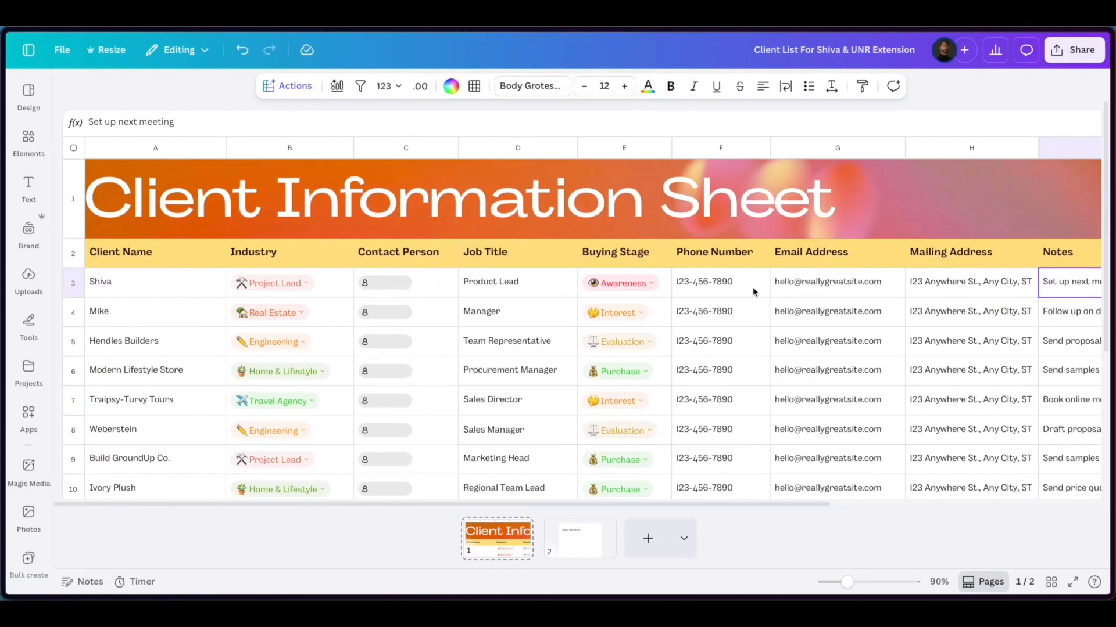
pyautogui.hscroll(3, 752, 288)
pyautogui.hscroll(1, 752, 289)
pyautogui.rightClick(803, 283)
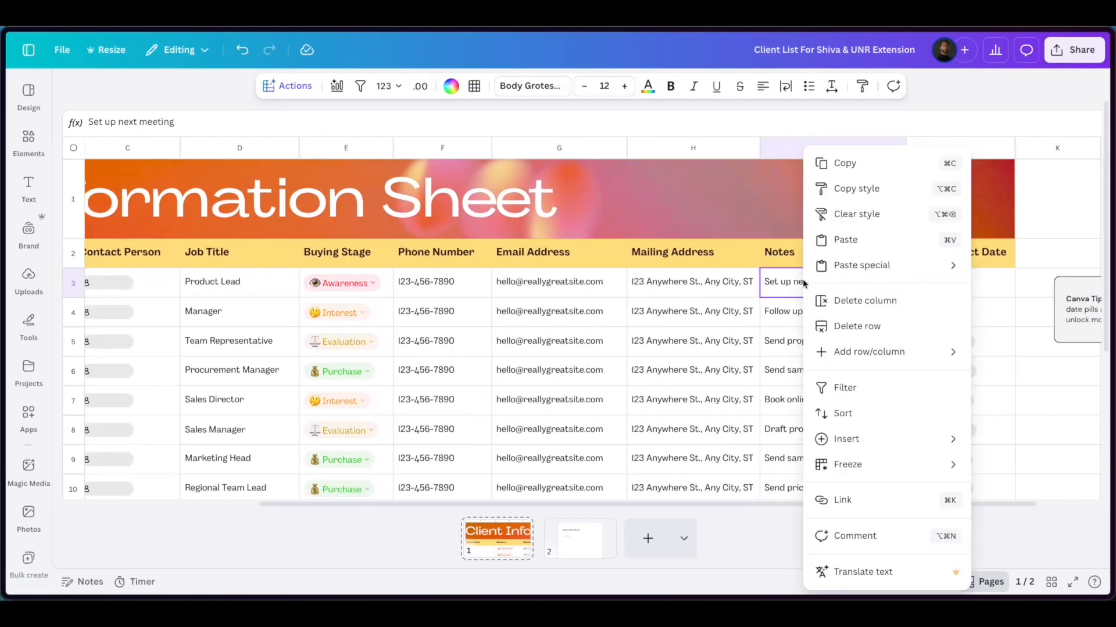
pyautogui.click(780, 332)
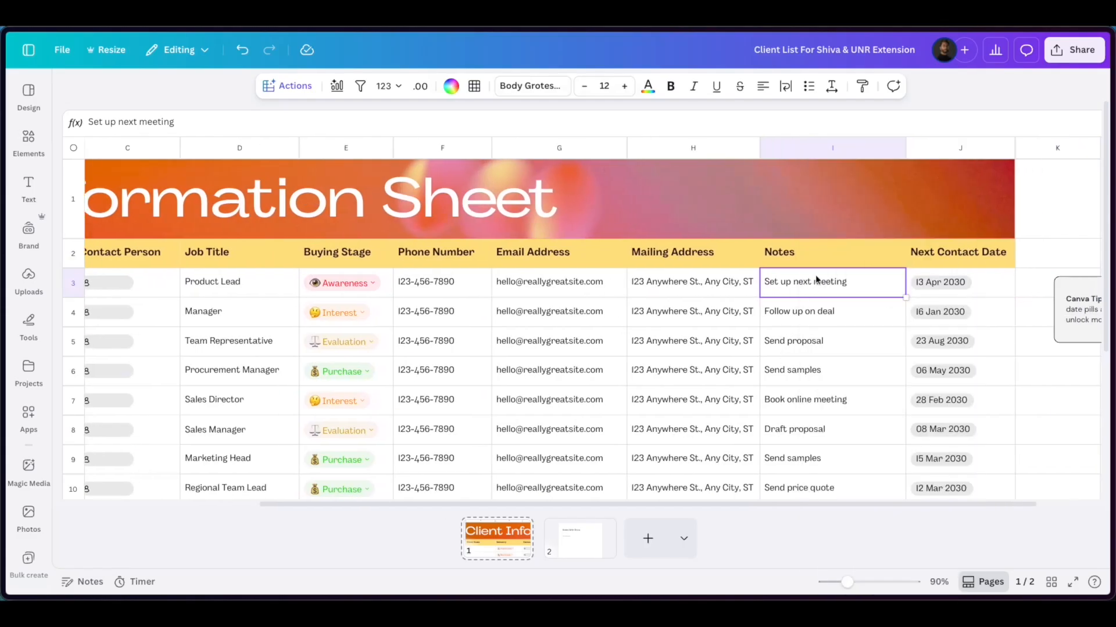
pyautogui.press('Delete')
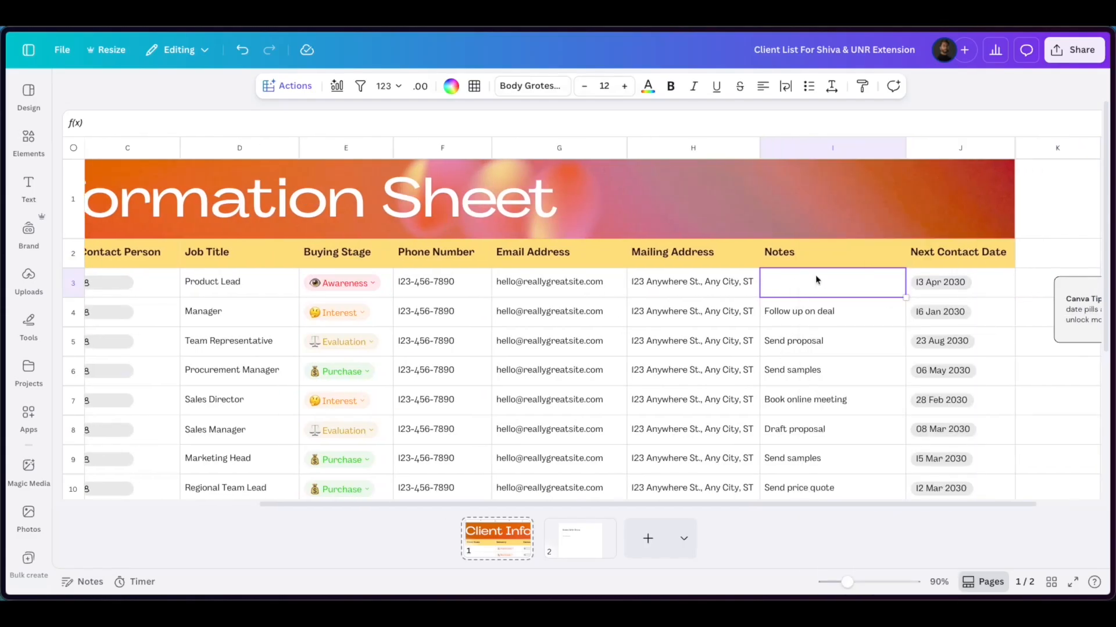
pyautogui.hotkey('ctrl', 'v')
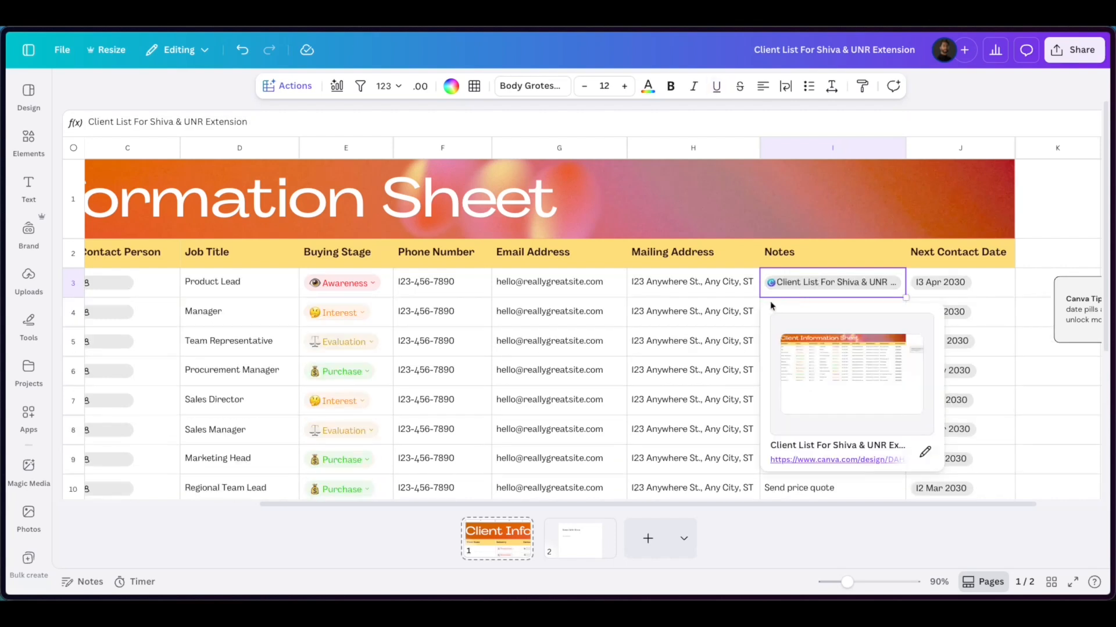
pyautogui.click(720, 323)
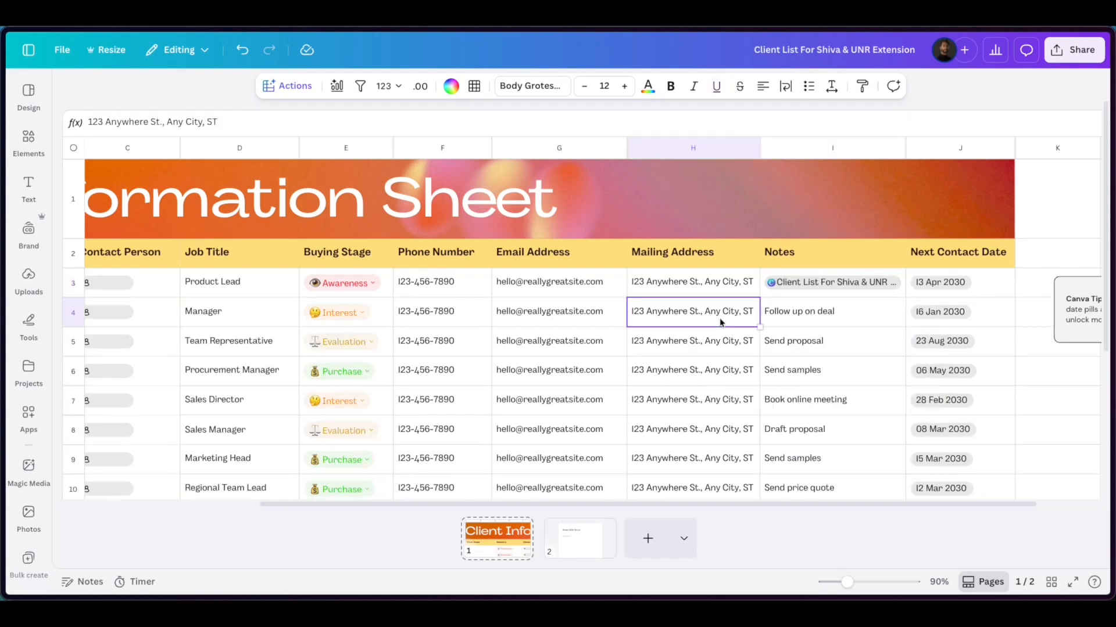
# Follow the link in the first client's Notes cell to check its destination, and return to the sheet page.
pyautogui.click(845, 283)
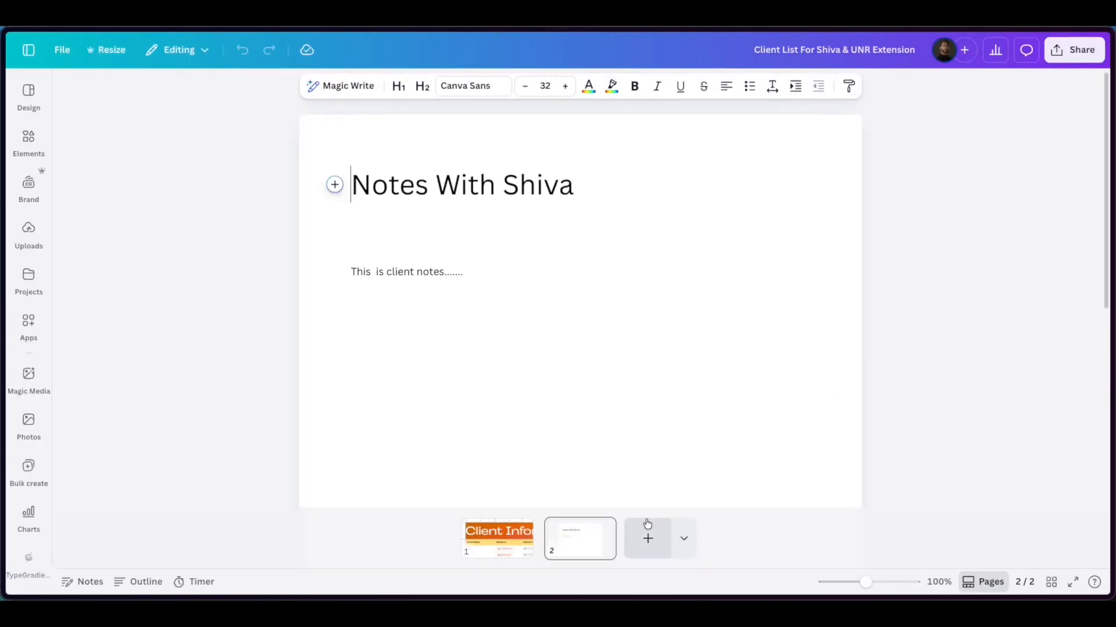
pyautogui.click(484, 542)
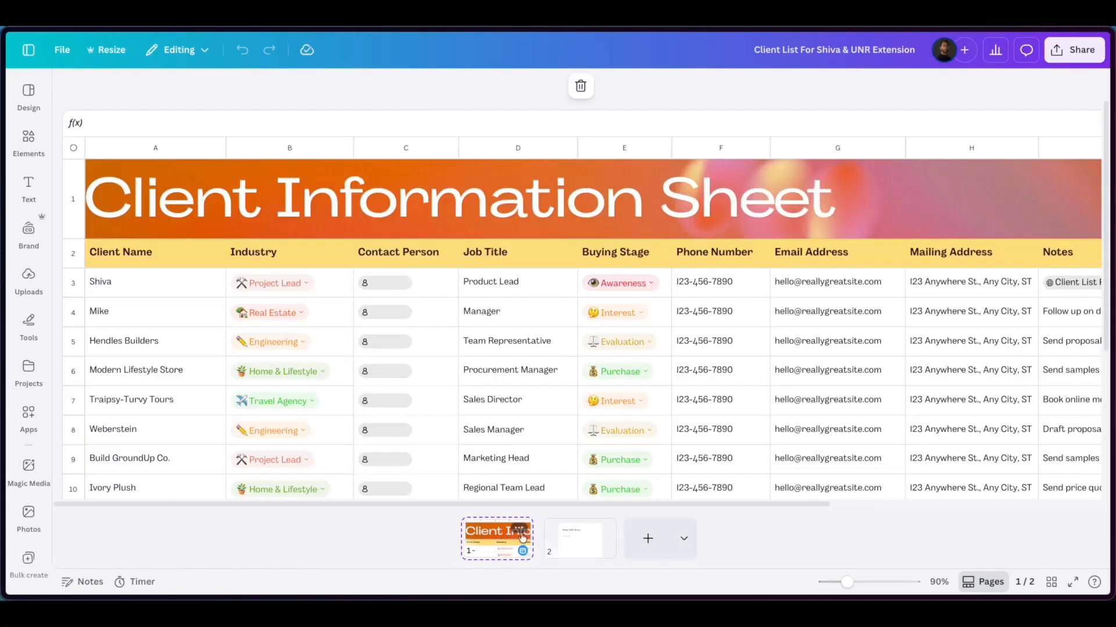
pyautogui.scroll(-5, 714, 413)
pyautogui.scroll(5, 726, 402)
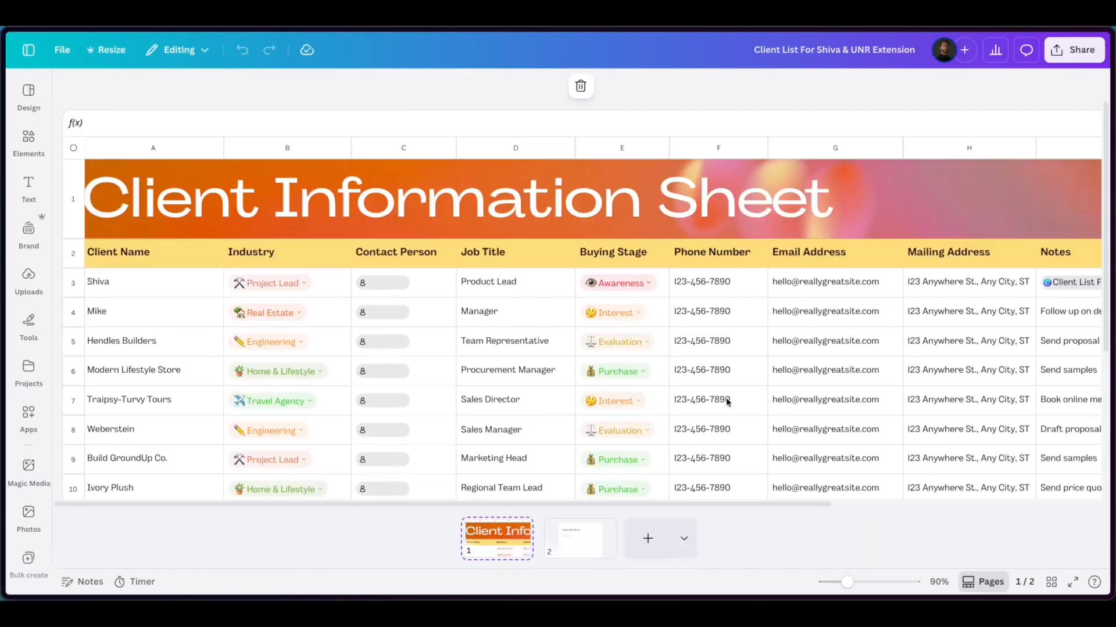
pyautogui.hscroll(5, 726, 402)
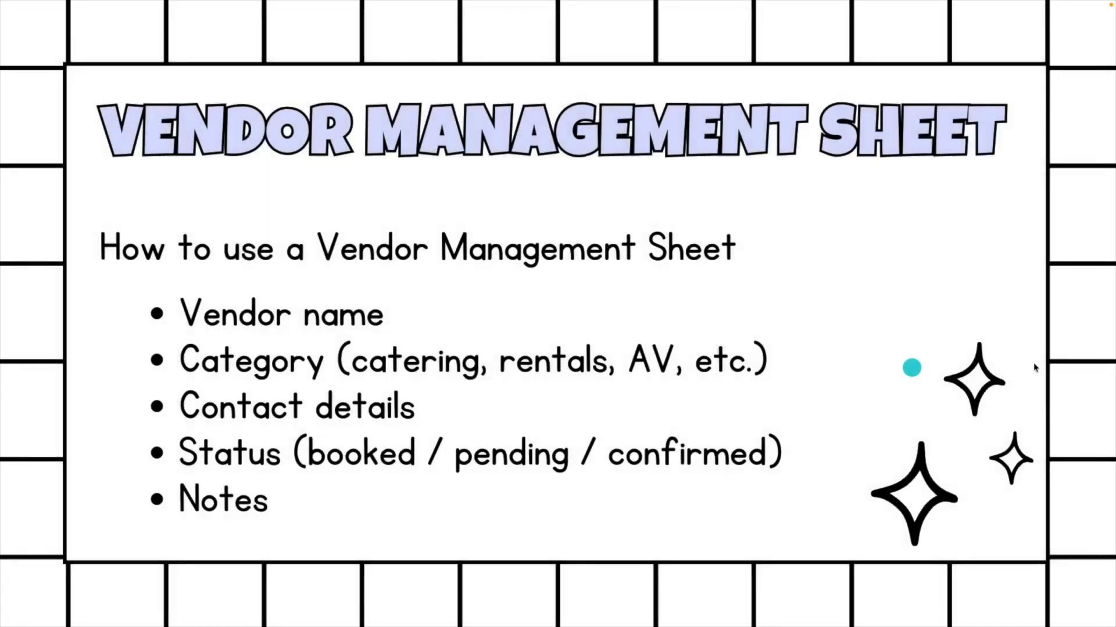
pyautogui.click(1082, 355)
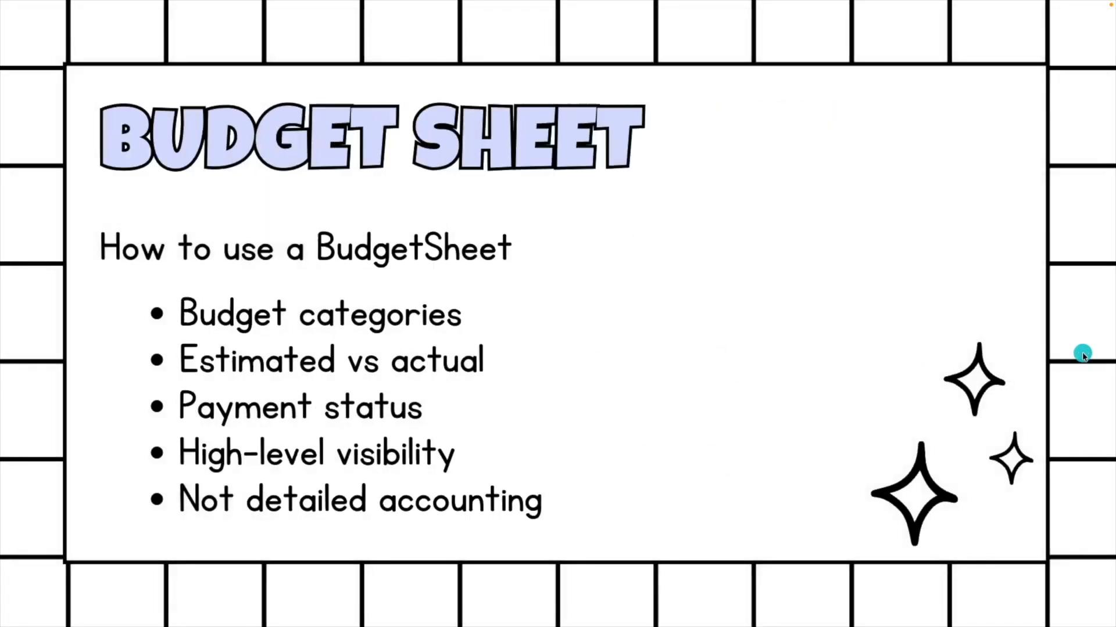
pyautogui.click(1082, 354)
pyautogui.click(1082, 354)
pyautogui.click(1081, 354)
pyautogui.click(1081, 355)
pyautogui.click(1082, 355)
pyautogui.click(1080, 353)
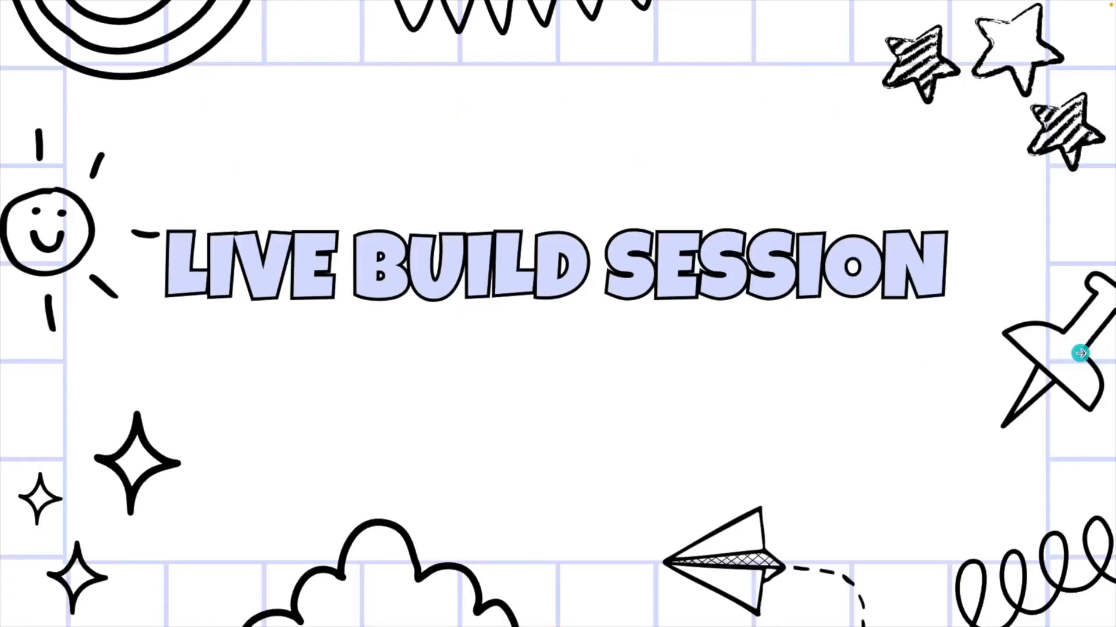
pyautogui.click(1020, 372)
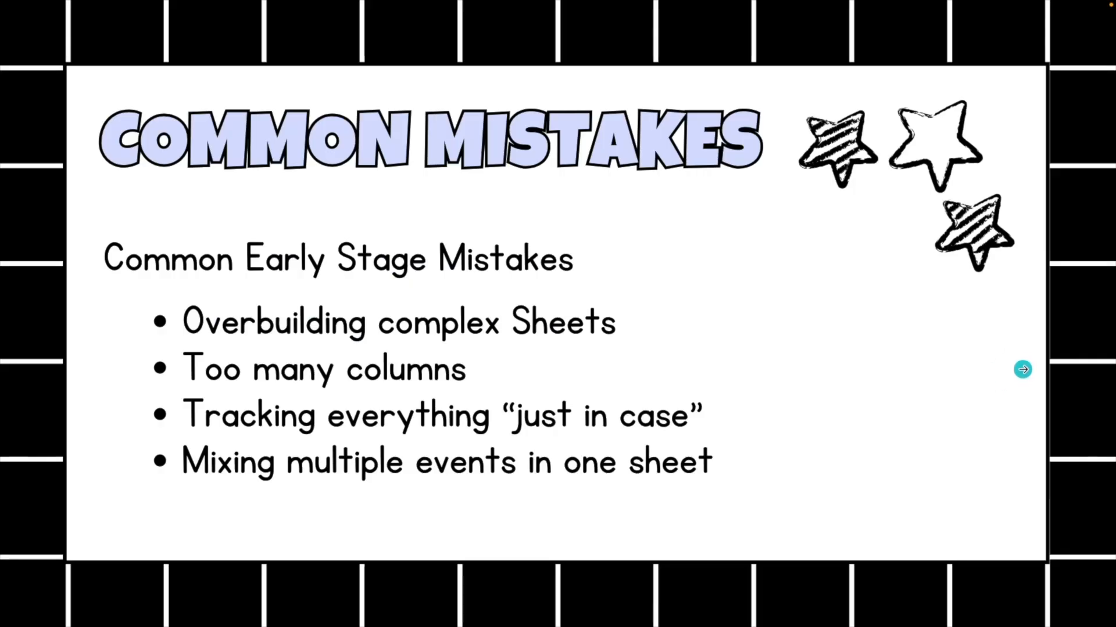